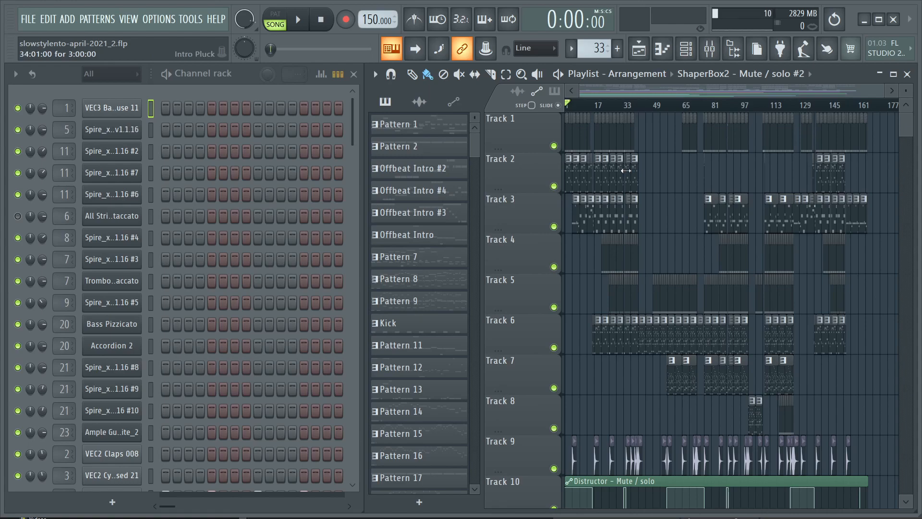
Step: Play the start of the song arrangement from bar 1 to hear the intro
scroll(614, 120, "up", 5)
left_click_drag(603, 94, 558, 94)
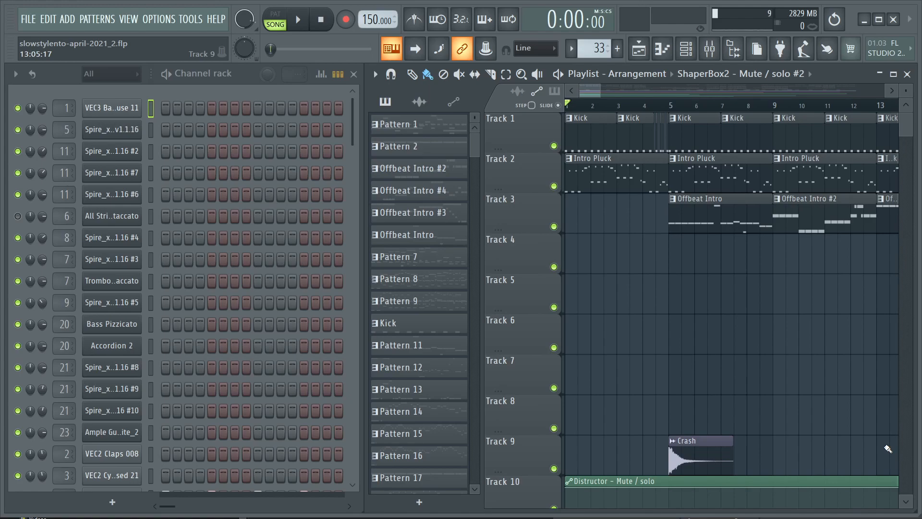
left_click(300, 27)
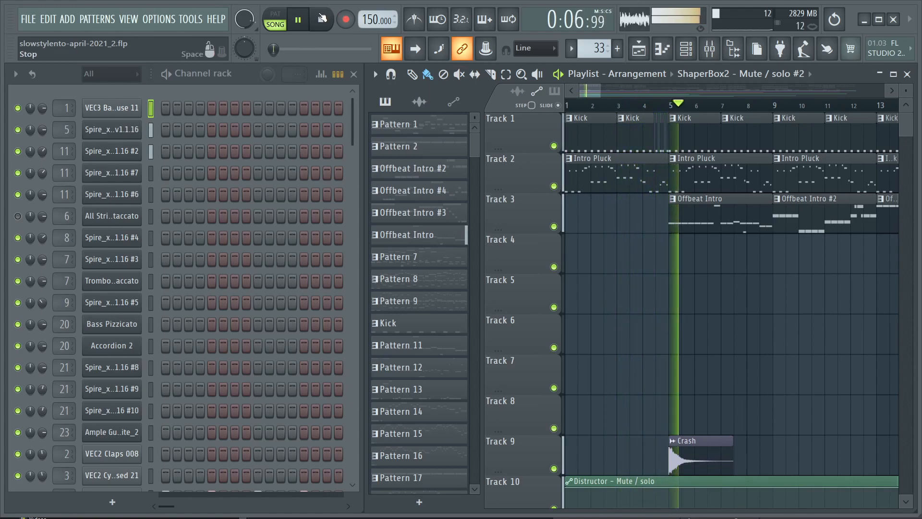
key("space")
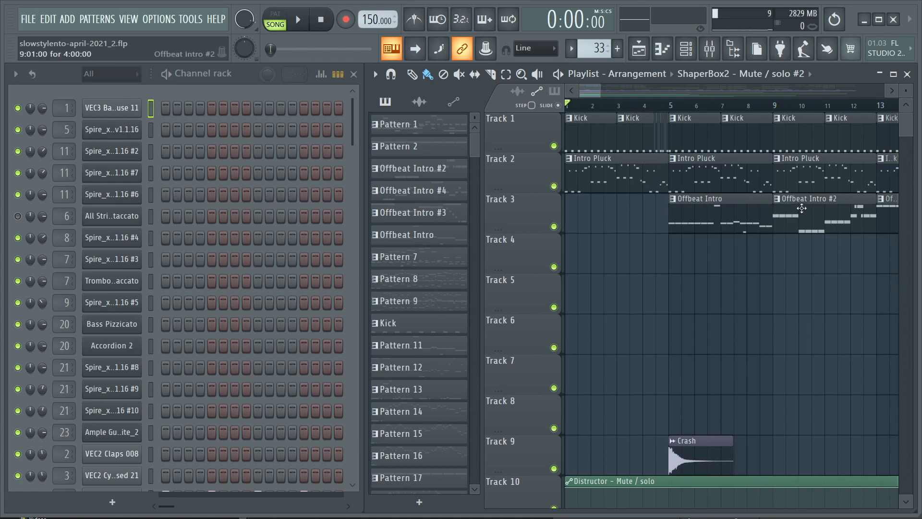
Step: Inspect the Spire preset behind the Intro Pluck pattern and audition that pattern on its own in pattern mode
left_click(615, 178)
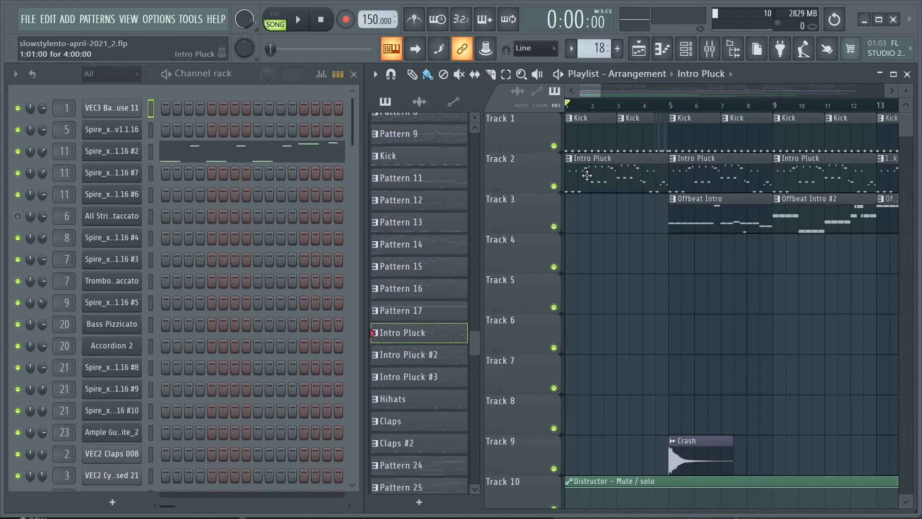
left_click(112, 151)
left_click_drag(427, 294, 451, 137)
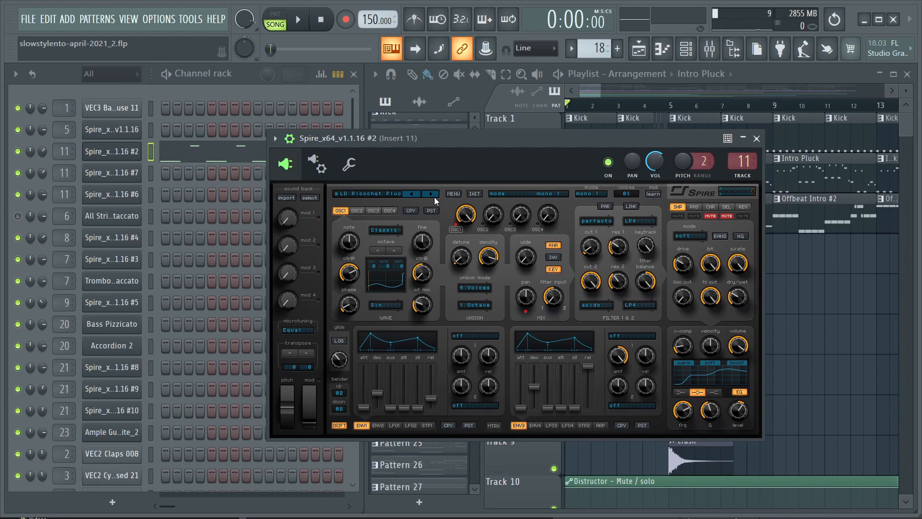
left_click(278, 20)
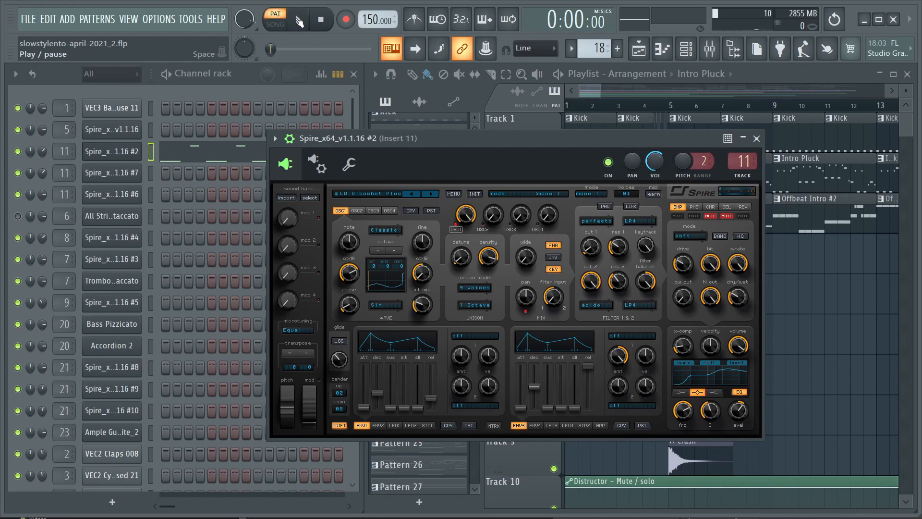
left_click(300, 21)
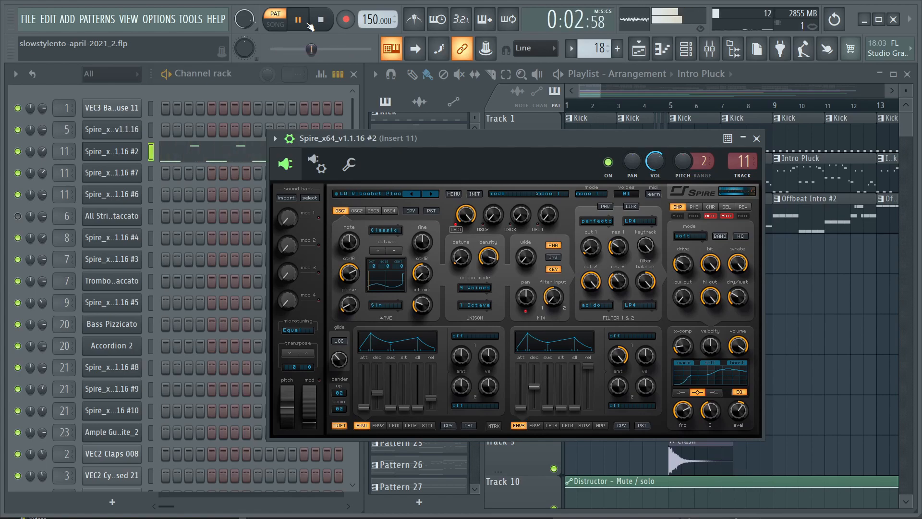
left_click(300, 22)
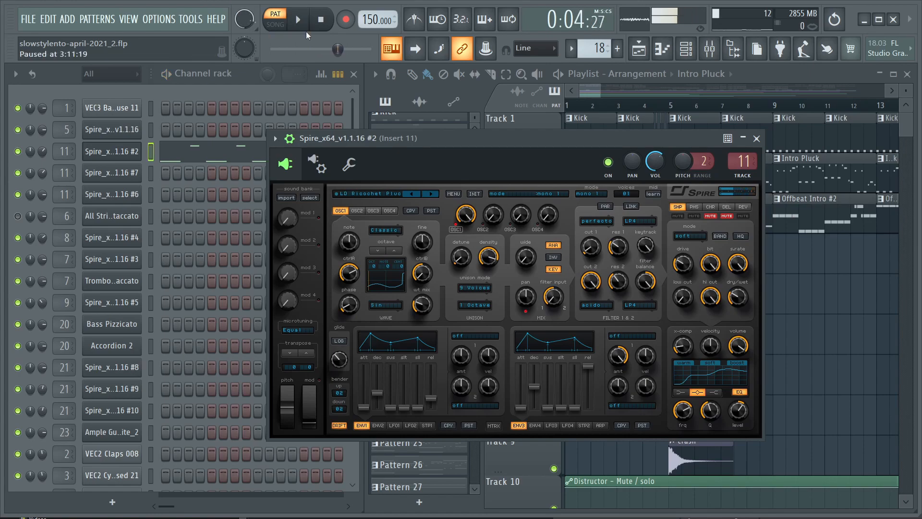
Step: Select the Kick pattern from Track 1 and audition it on its own
left_click(597, 100)
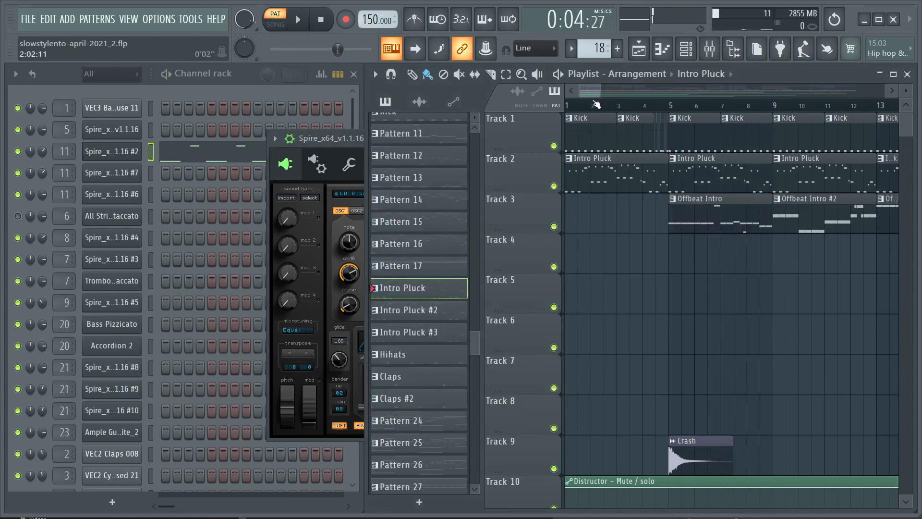
left_click(596, 118)
left_click(304, 23)
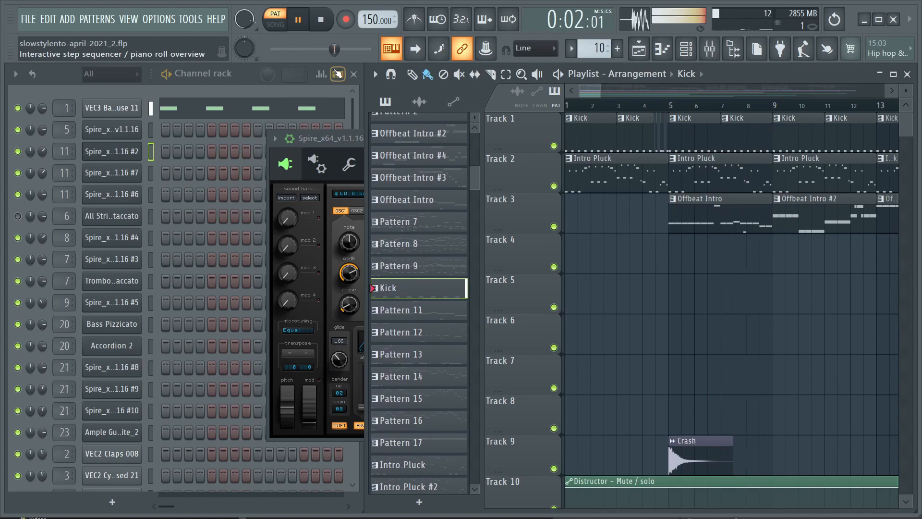
left_click(300, 21)
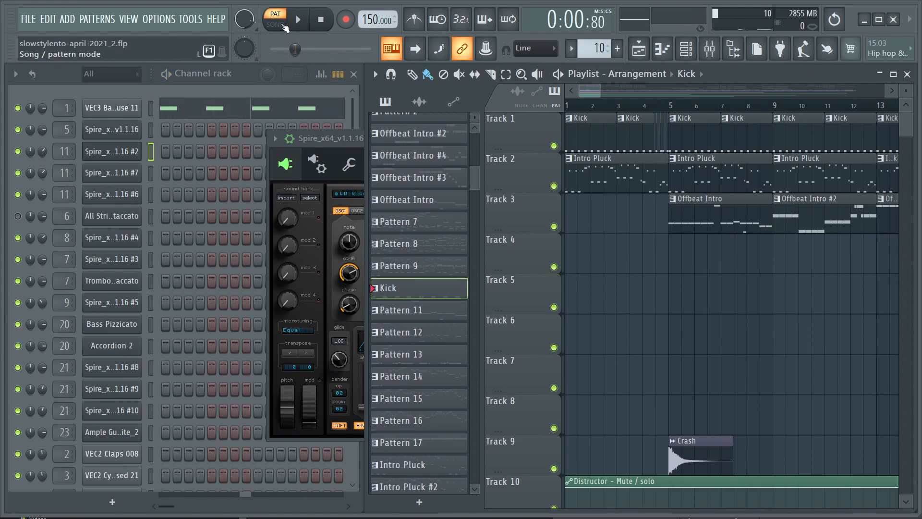
Step: Select the Offbeat Intro pattern from Track 3 and audition it on its own
left_click(701, 210)
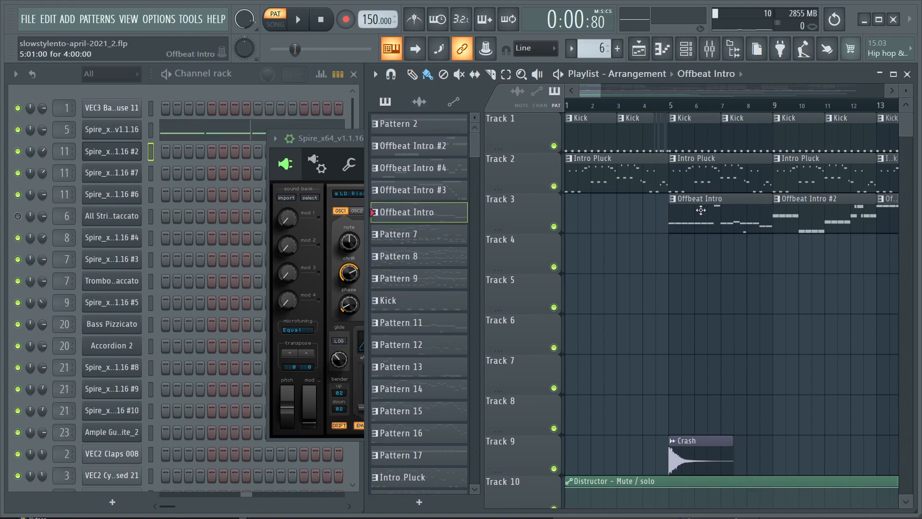
left_click(298, 22)
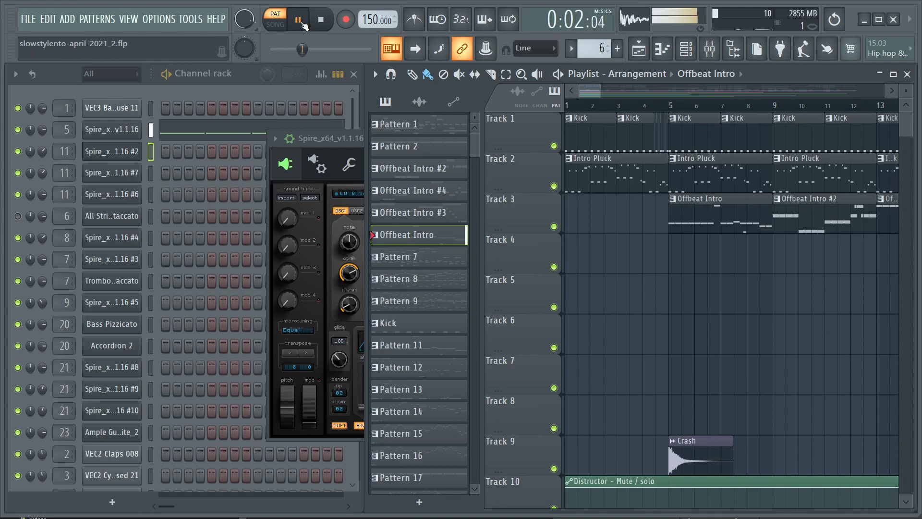
left_click(299, 21)
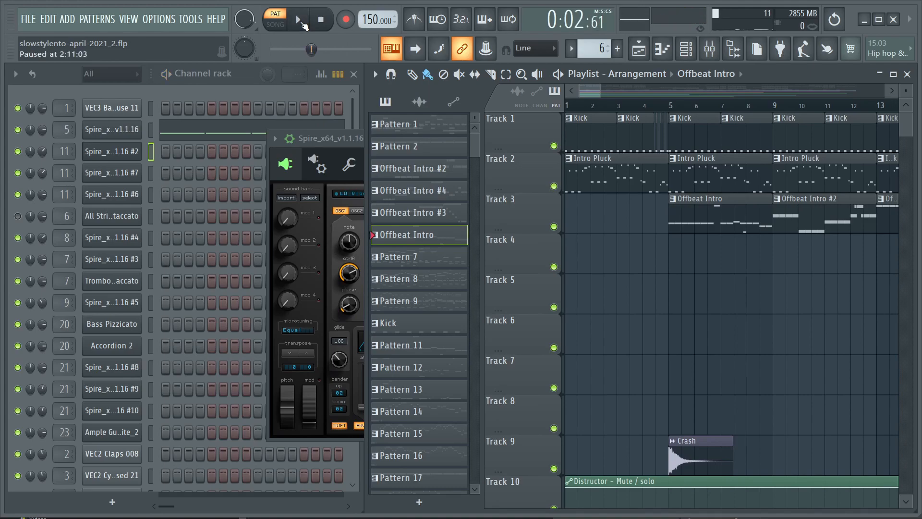
Step: Inspect the offbeat's Spire preset and bring up the mixer with the Offbeat track's effect chain in view
left_click(126, 130)
left_click_drag(388, 313, 365, 110)
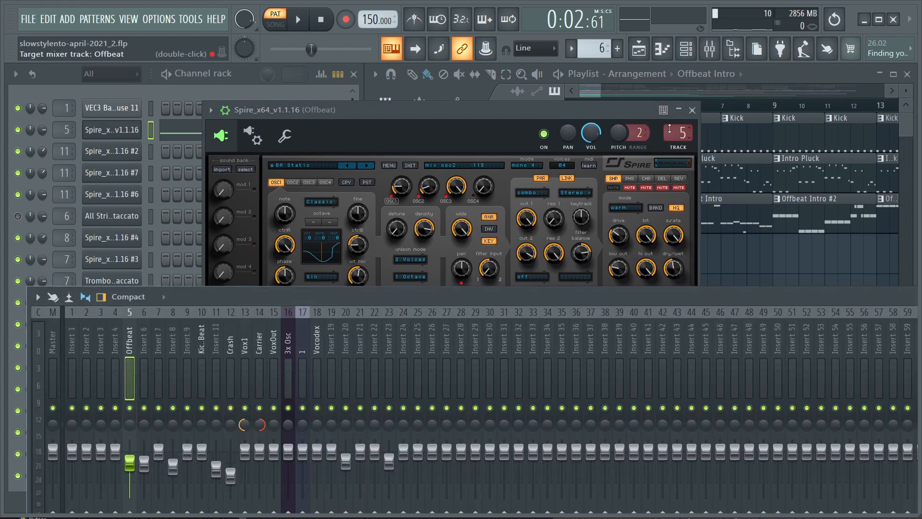
key("F9")
left_click_drag(414, 296, 414, 141)
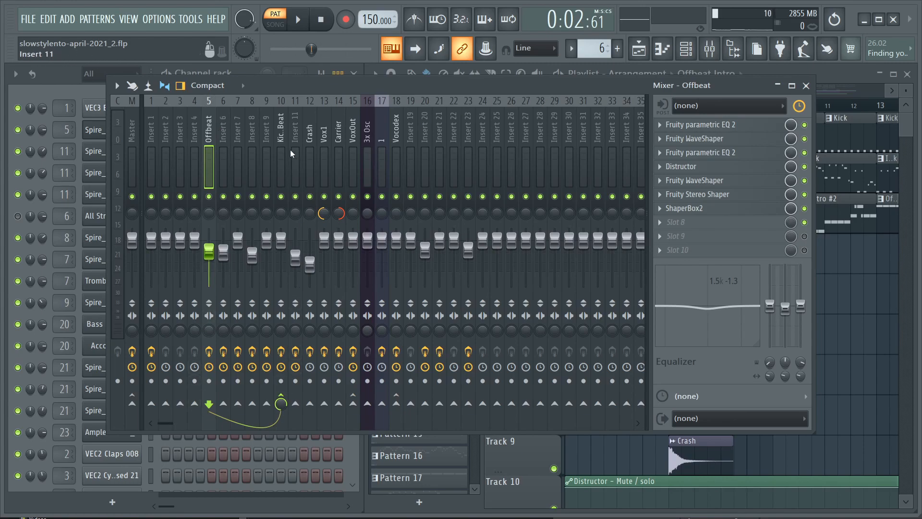
Step: Examine the effects and routing of the Kick&Beat, Insert 1 and Offbeat mixer tracks
left_click(282, 138)
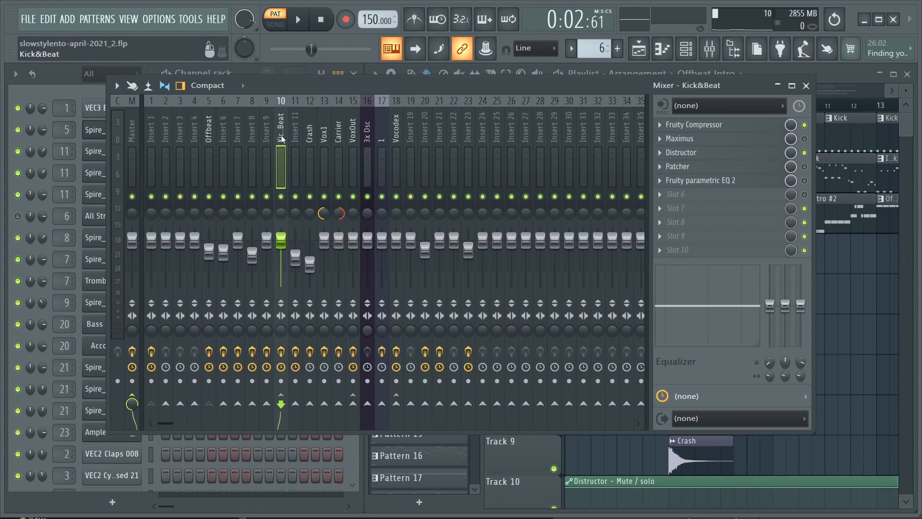
left_click(209, 128)
left_click(150, 128)
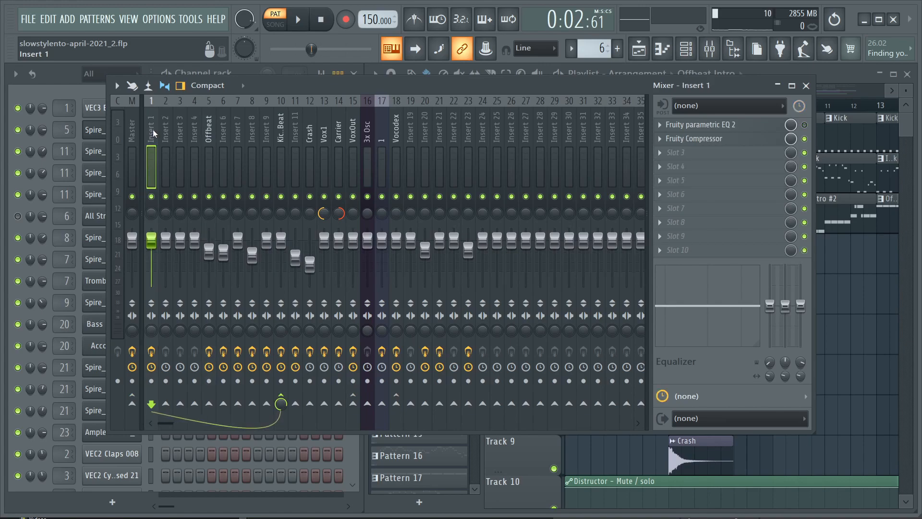
left_click(209, 129)
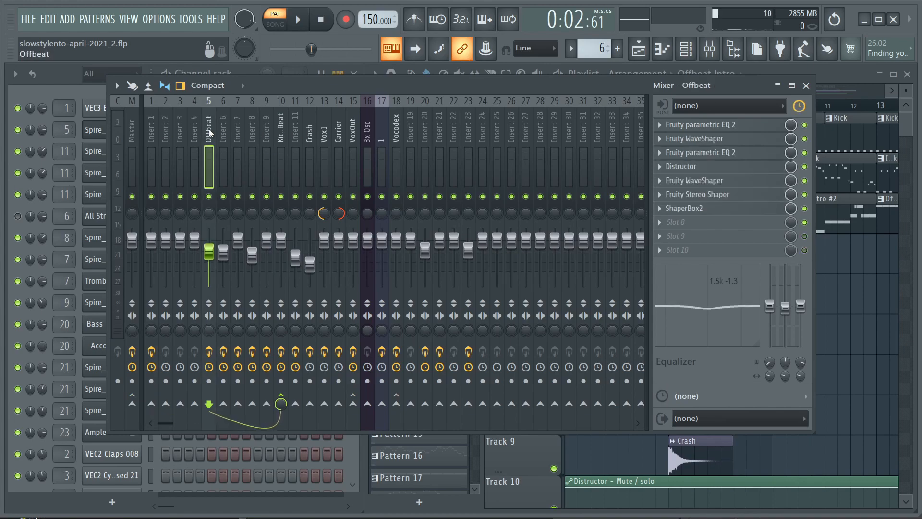
left_click(282, 137)
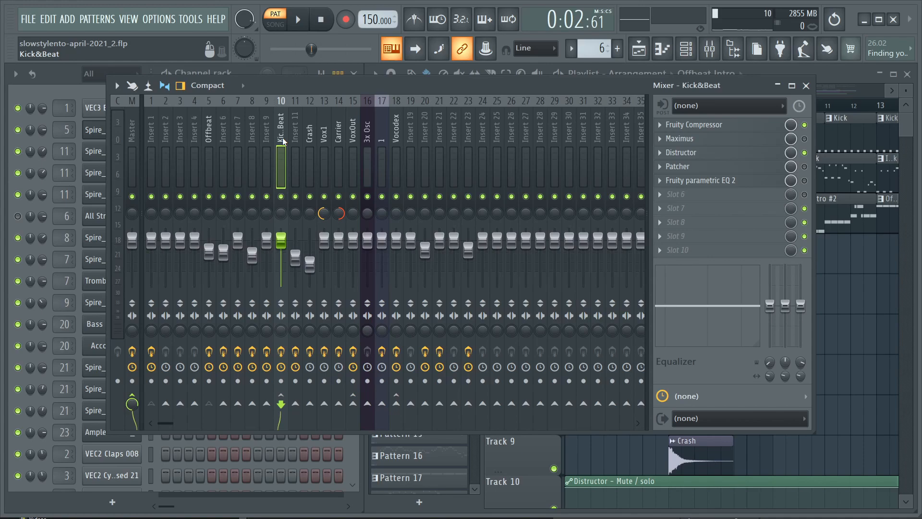
left_click(209, 138)
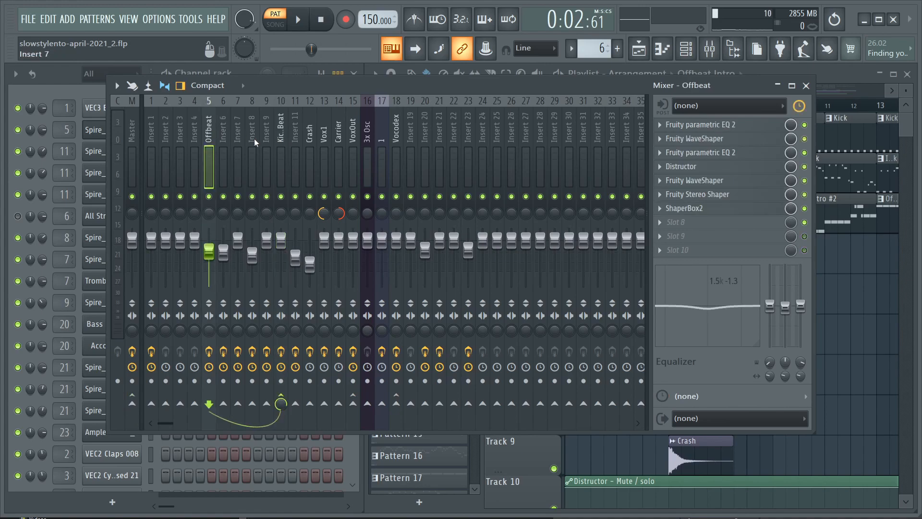
Step: Disable all seven effects on the Offbeat mixer track and play the pattern dry
left_click_drag(804, 208, 804, 124)
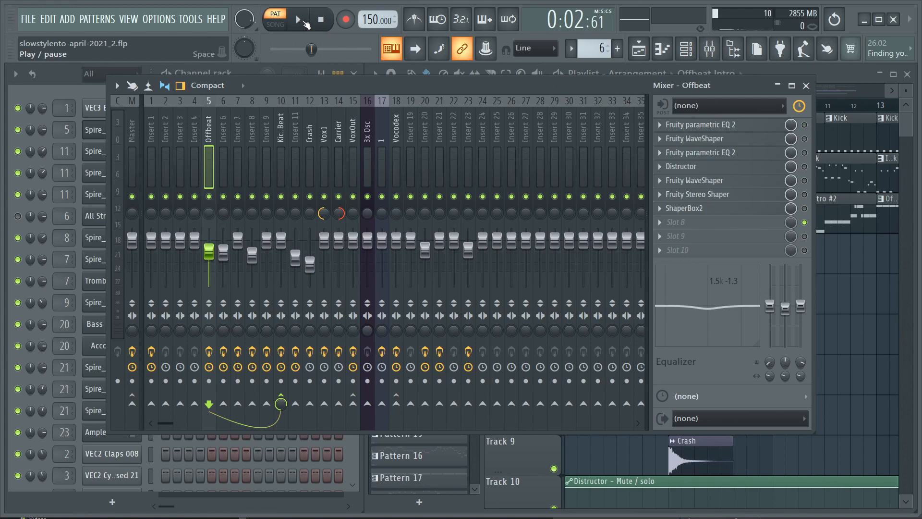
left_click(304, 21)
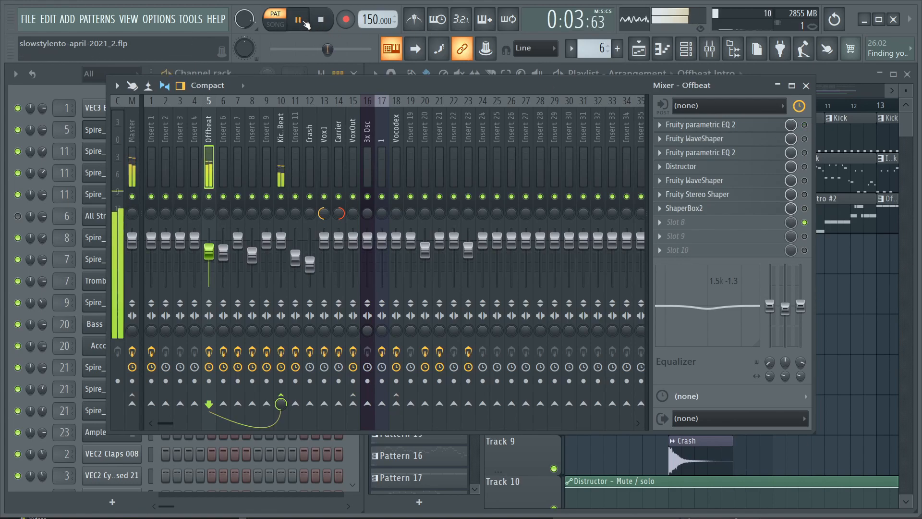
left_click(305, 22)
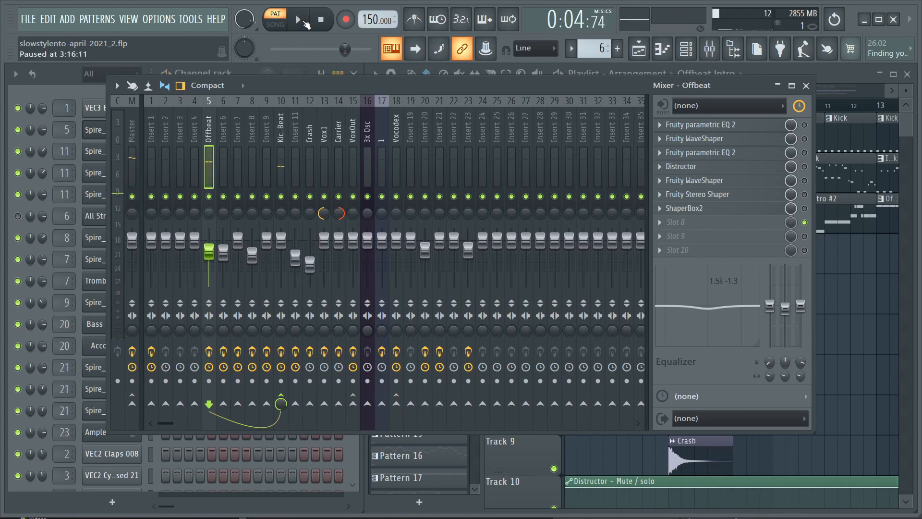
left_click(304, 22)
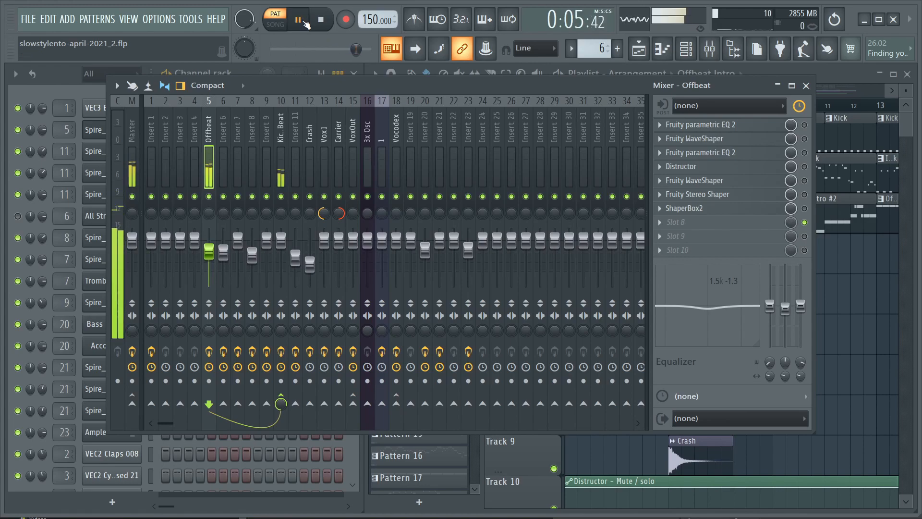
left_click(304, 22)
left_click(305, 22)
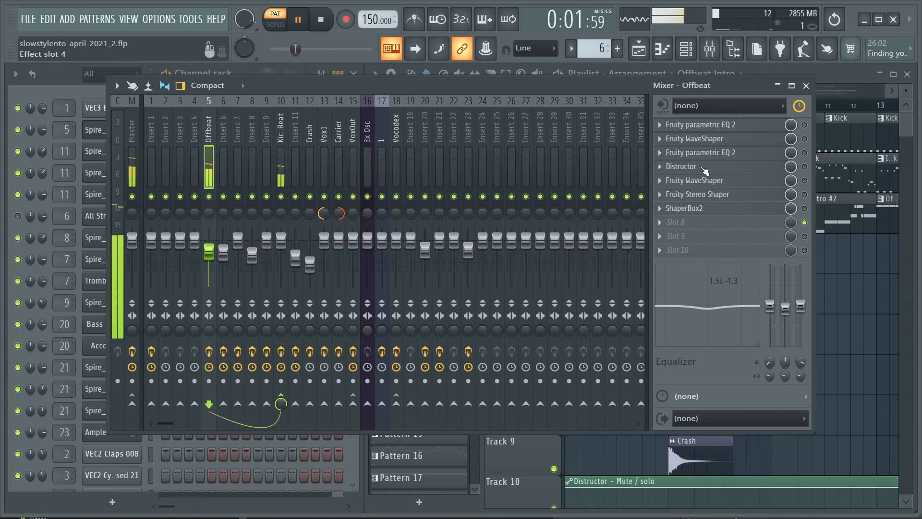
Step: Enable the first Fruity parametric EQ 2 on the Offbeat track and view its curve during playback
left_click(804, 125)
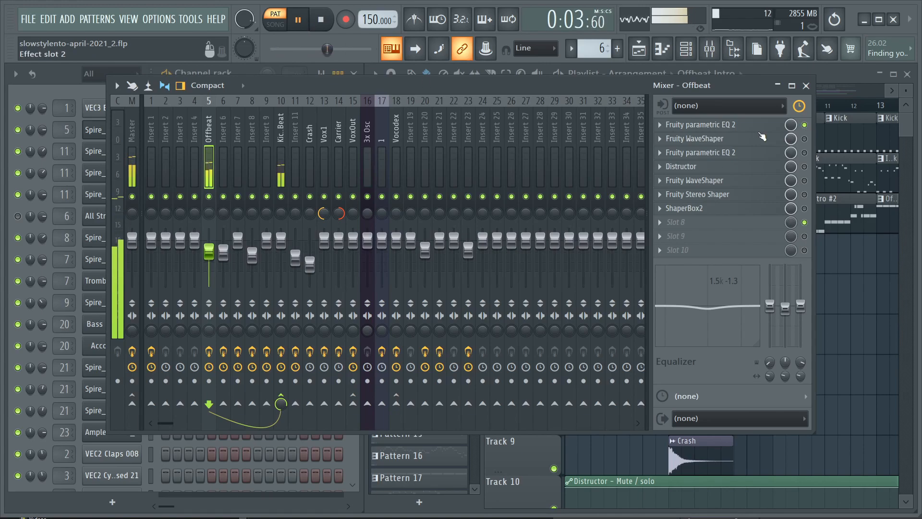
left_click(738, 129)
left_click_drag(654, 323, 612, 232)
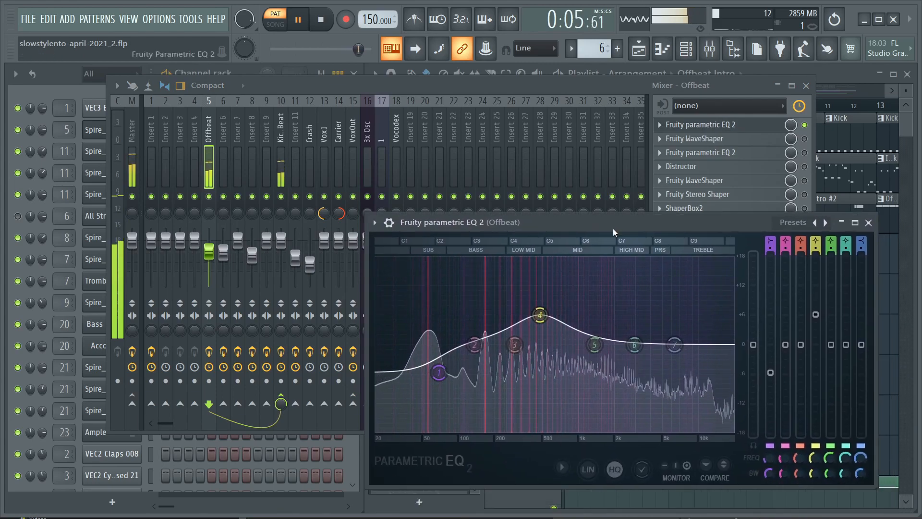
left_click(868, 222)
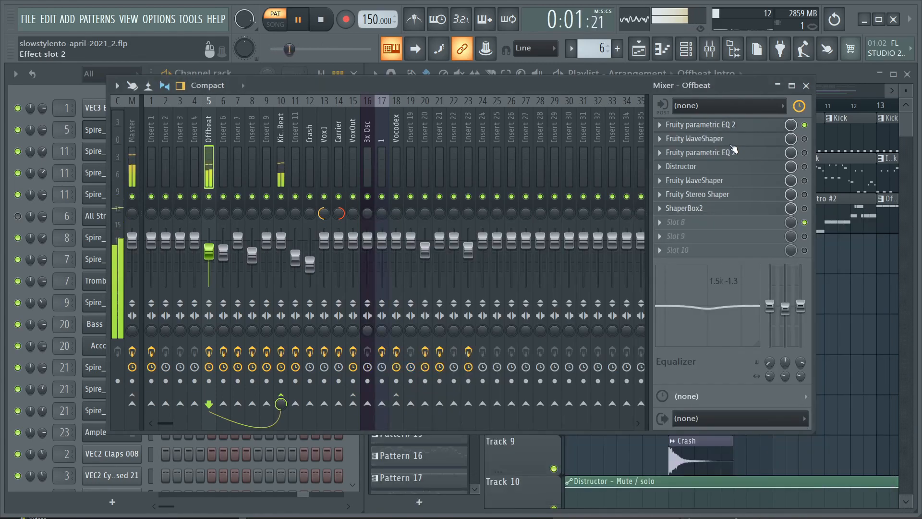
Step: Compare the Offbeat sound with and without the Fruity WaveShaper in slot 2
left_click(805, 139)
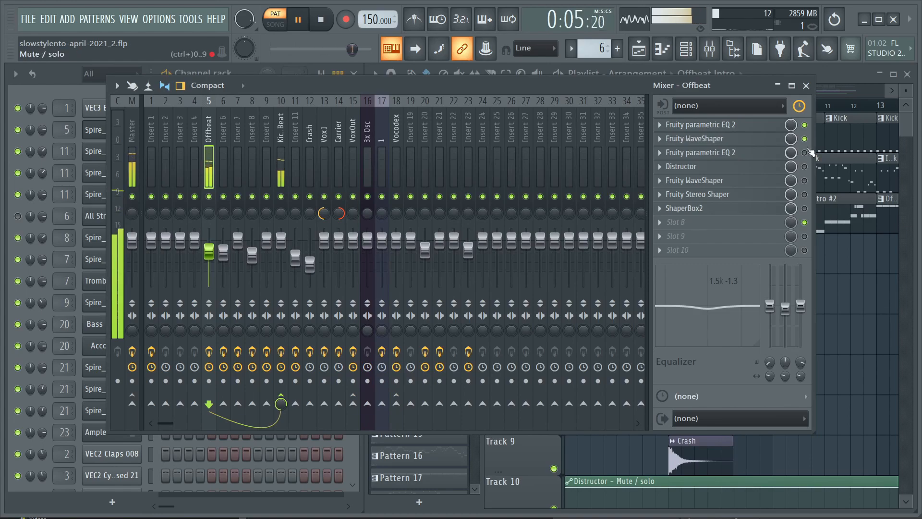
left_click(806, 139)
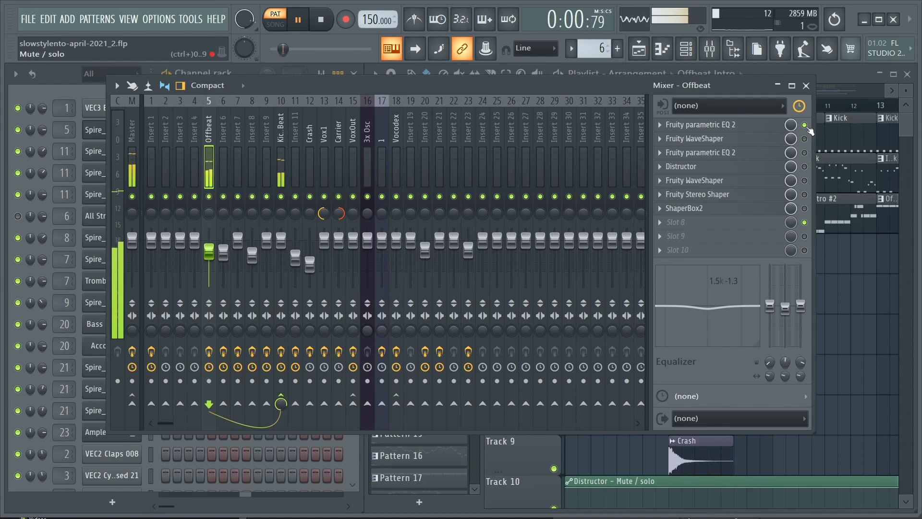
key("space")
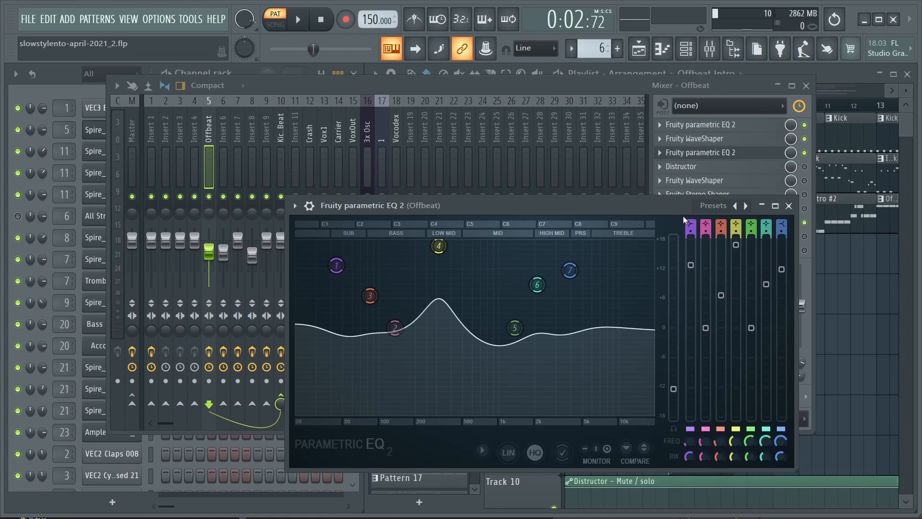
Step: Audition the Offbeat pattern through the second Fruity parametric EQ 2 with its curve in view
key("space")
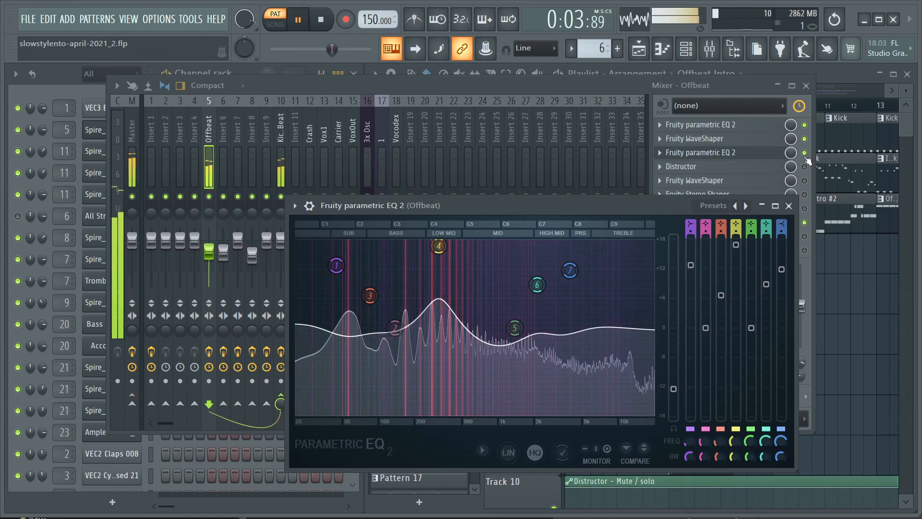
key("space")
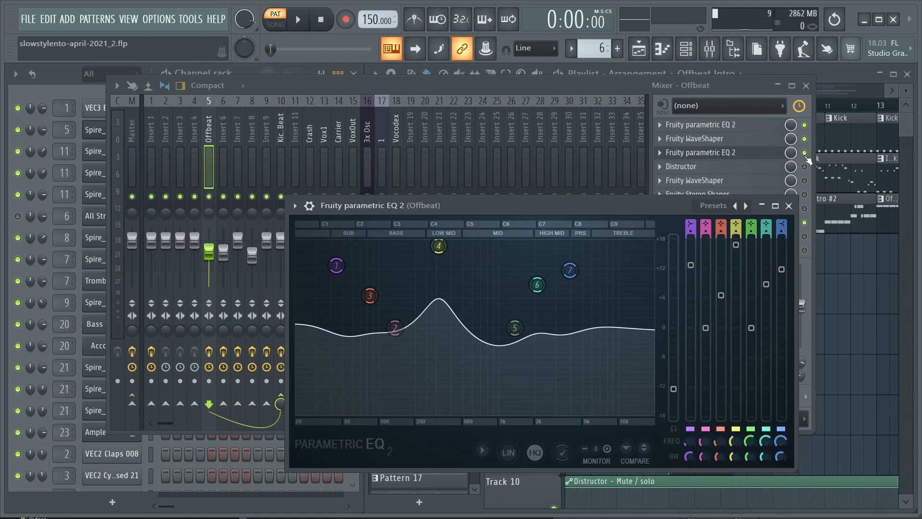
key("space")
key("space")
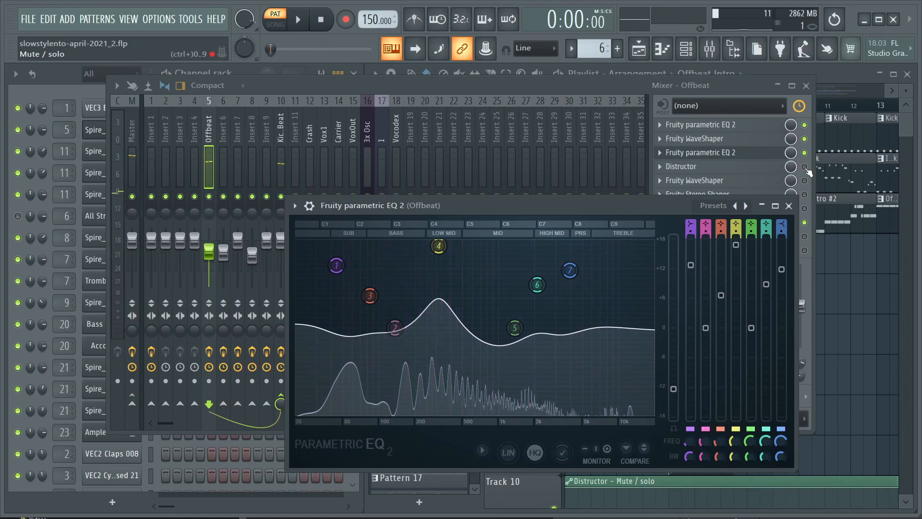
Step: Enable the Distructor in slot 4 of the Offbeat track and view its distortion settings
left_click(805, 167)
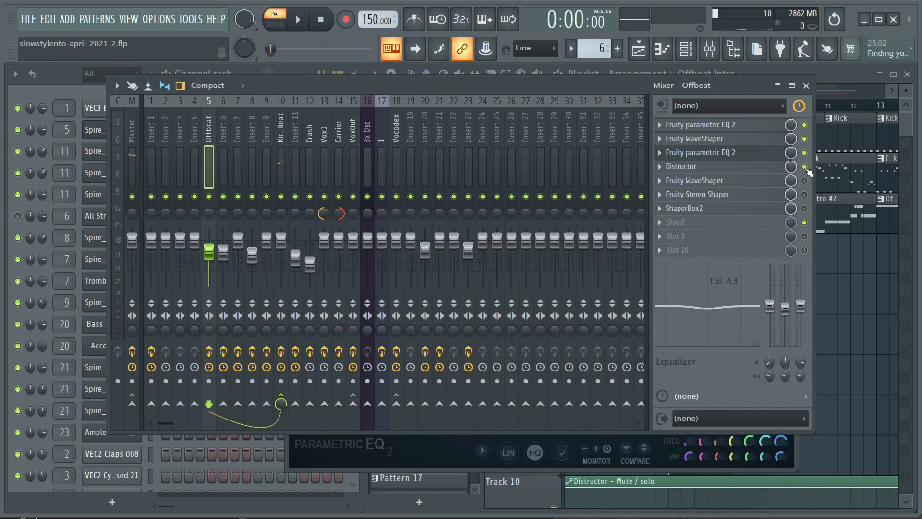
left_click(724, 168)
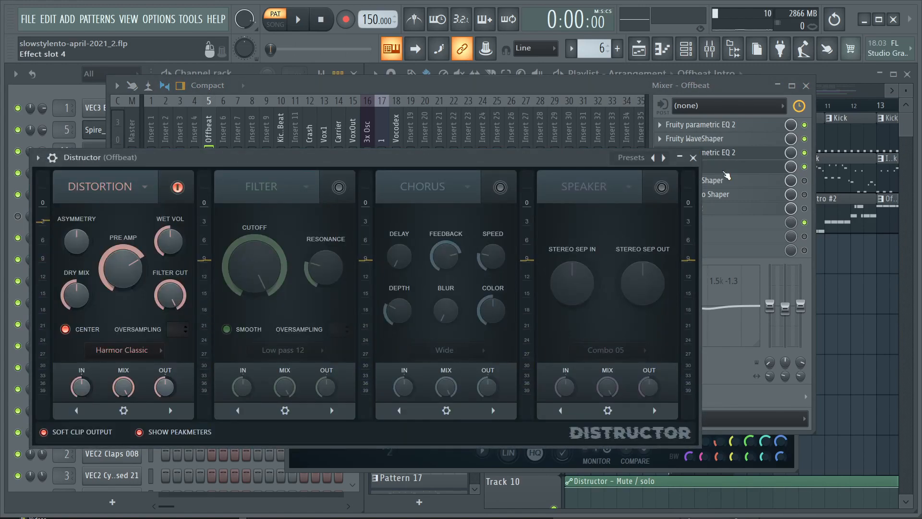
left_click(693, 158)
Step: Enable the second Fruity WaveShaper, in slot 5, and audition the Offbeat pattern through it
left_click(805, 180)
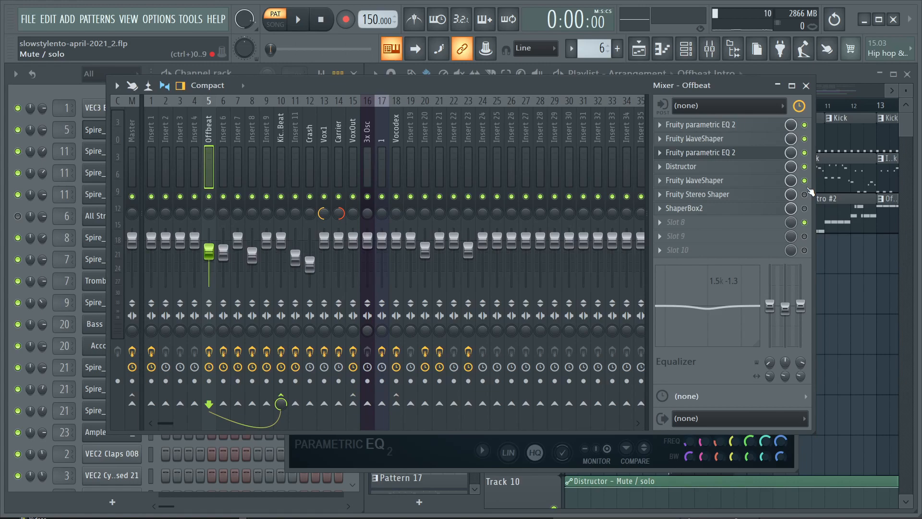
key("space")
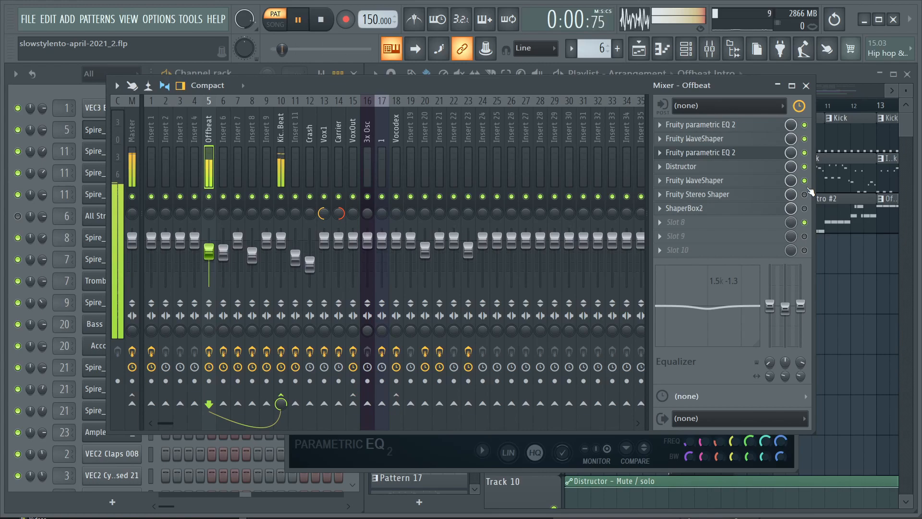
key("space")
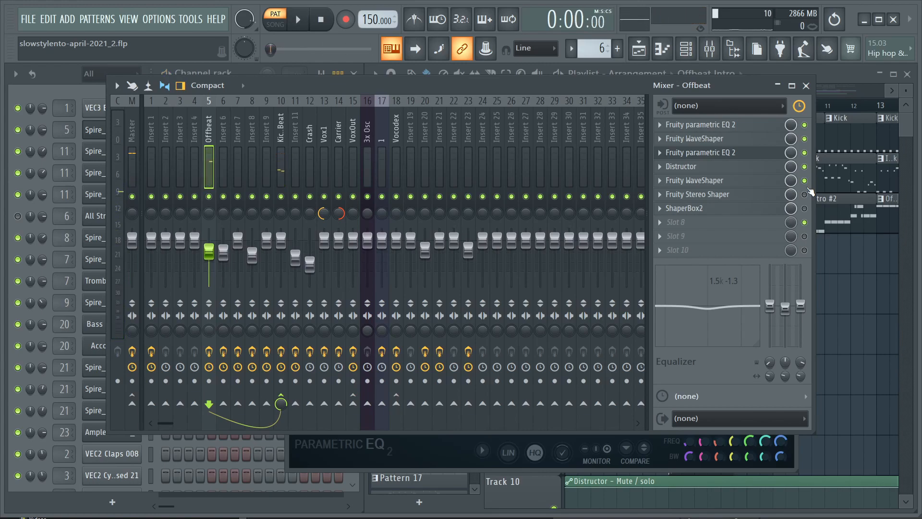
key("space")
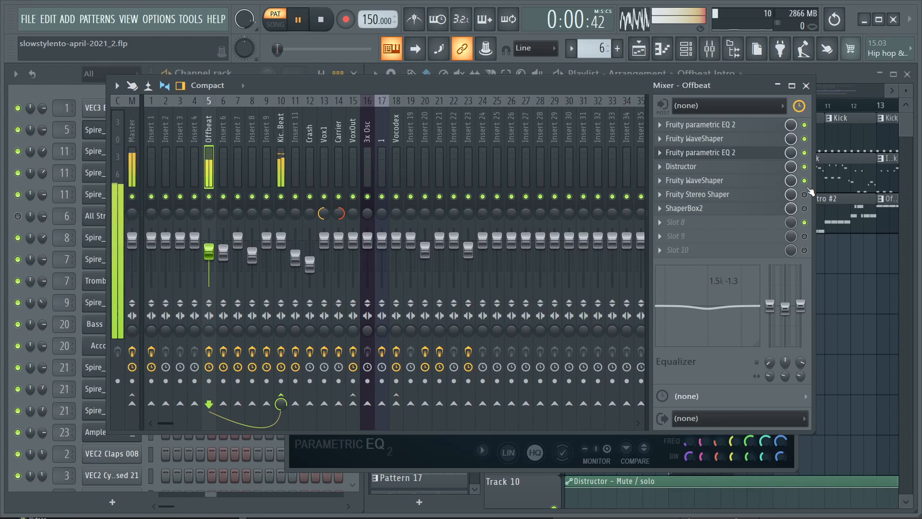
key("space")
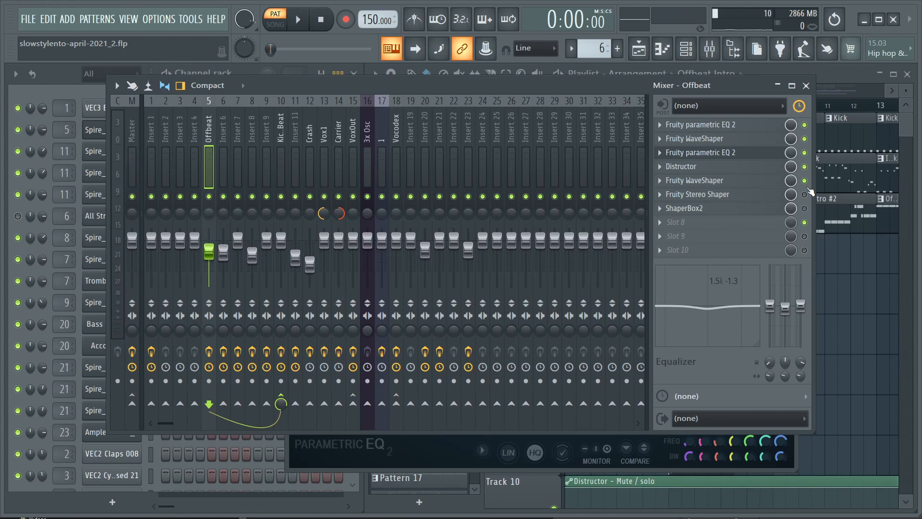
key("space")
key("space")
Step: Enable the Fruity Stereo Shaper in slot 6 and audition the Offbeat pattern with it
left_click(804, 194)
key("space")
key("space")
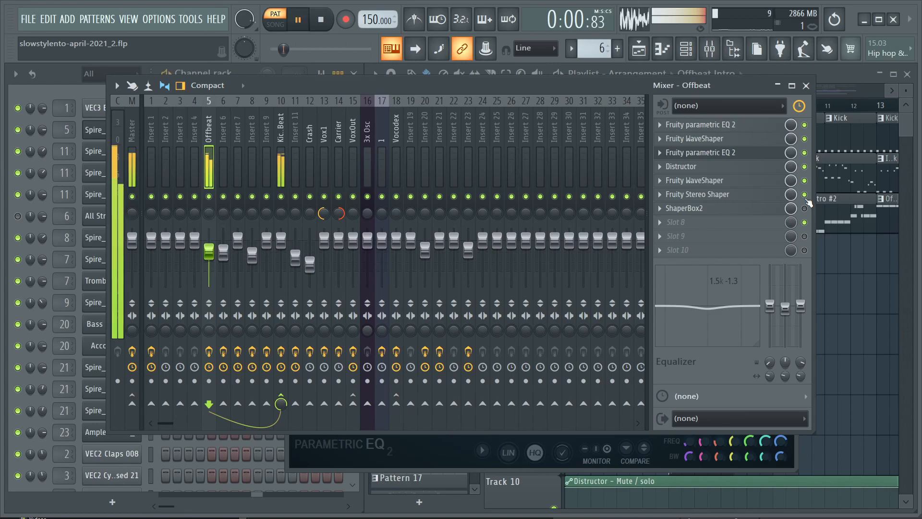
key("space")
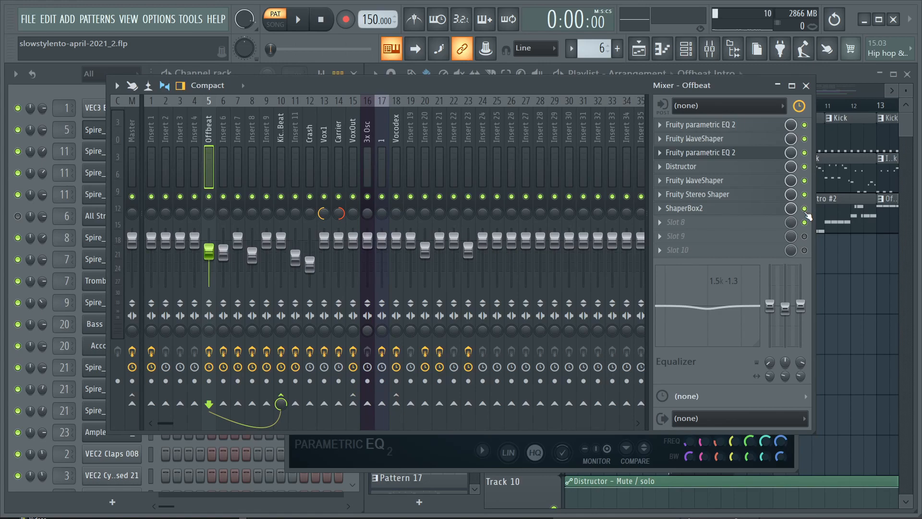
Step: Audition the Offbeat pattern with the whole effect chain active, including ShaperBox2
key("space")
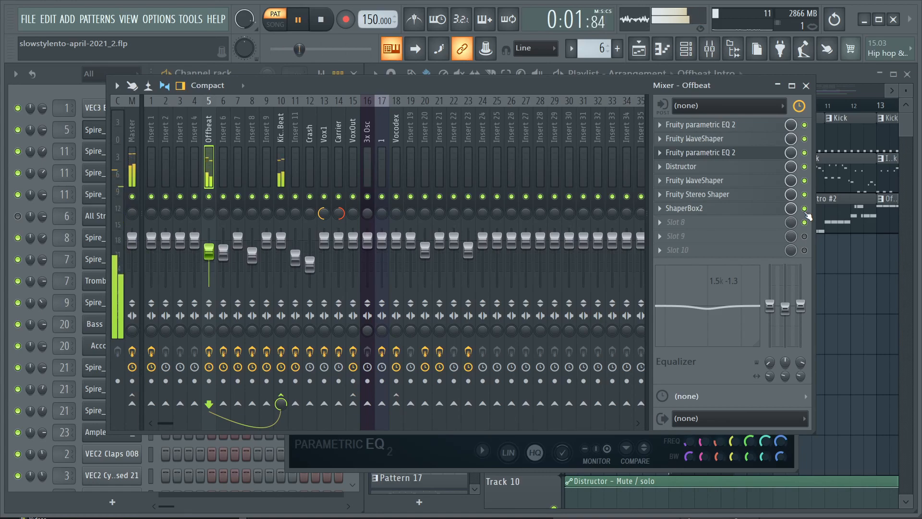
key("space")
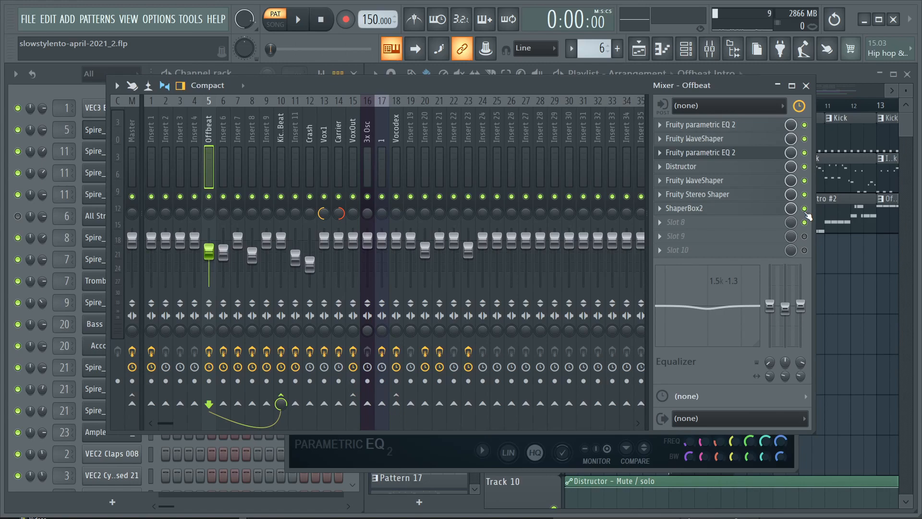
key("space")
key("space")
Step: Examine ShaperBox2's volume curve and Mix setting on the Offbeat track during playback
left_click(718, 211)
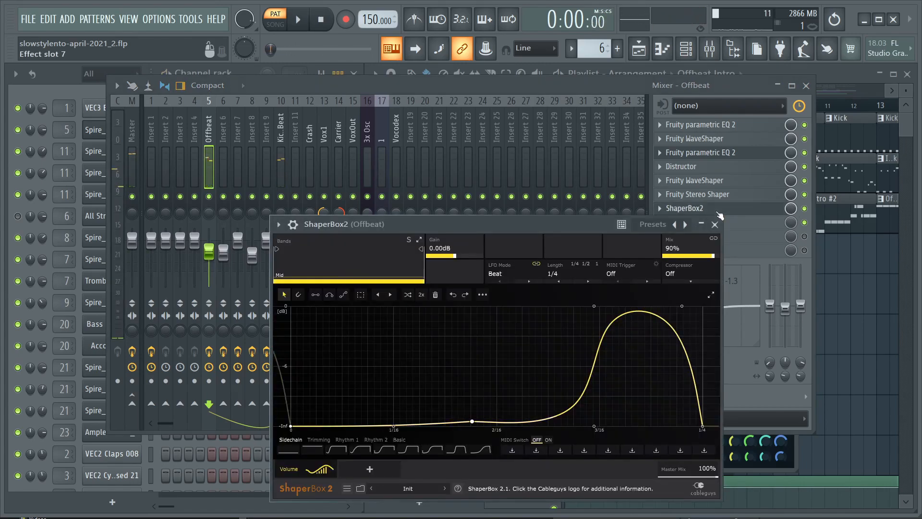
key("space")
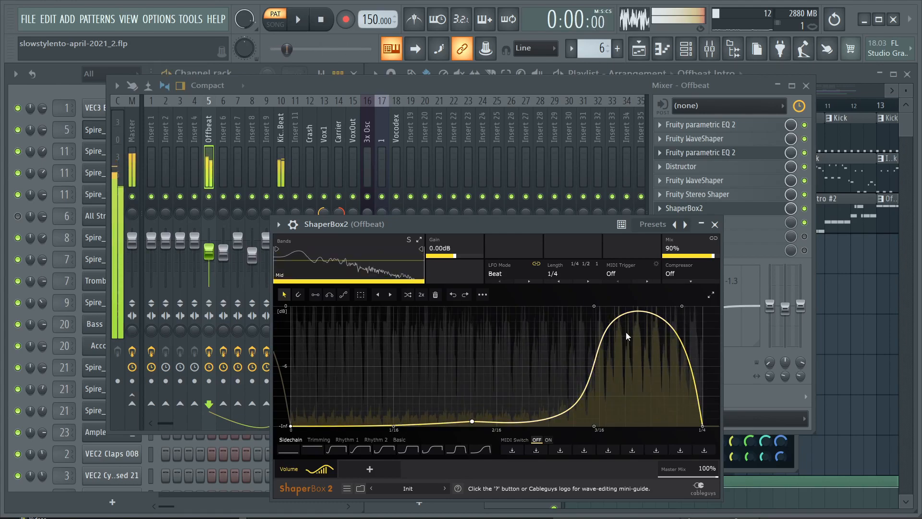
key("space")
key("space")
mouse_move(704, 253)
left_mouse_down()
mouse_move(703, 328)
mouse_move(704, 253)
left_mouse_up()
key("space")
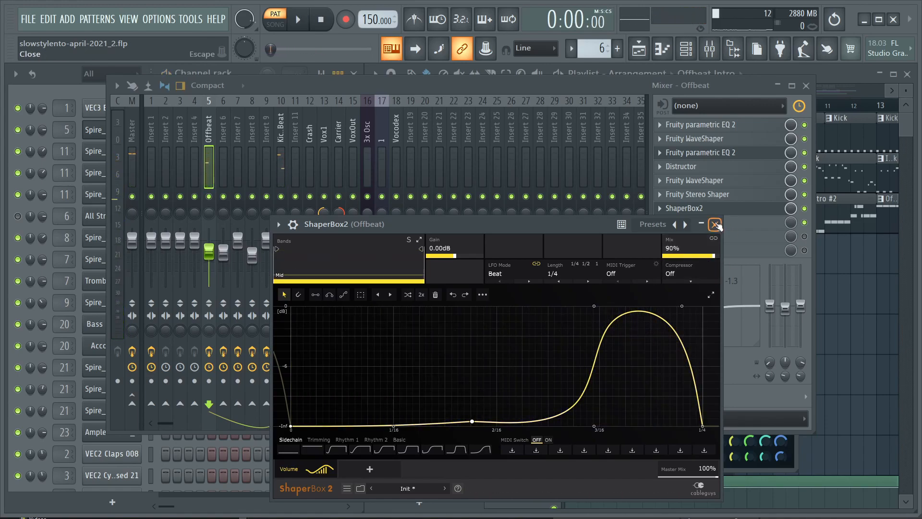
left_click(715, 225)
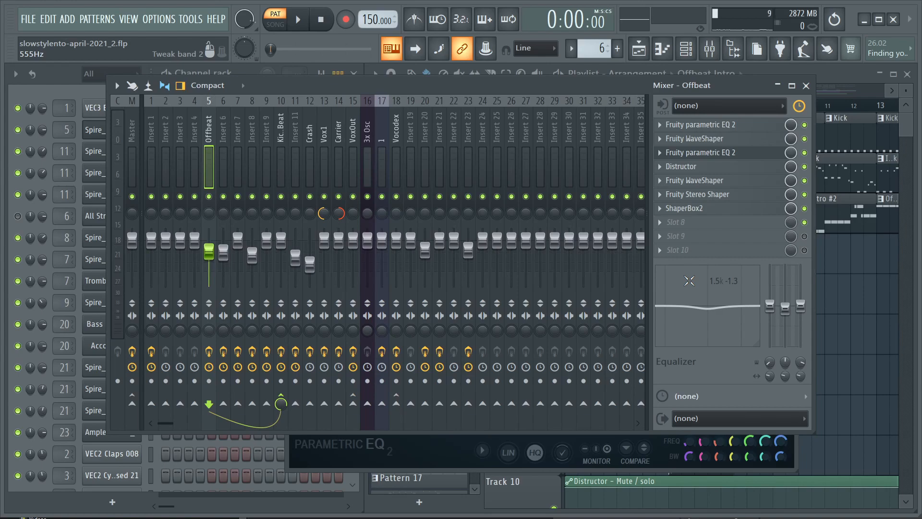
Step: Play the fully processed Offbeat pattern once more and close the mixer, parametric EQ and Spire windows
key("space")
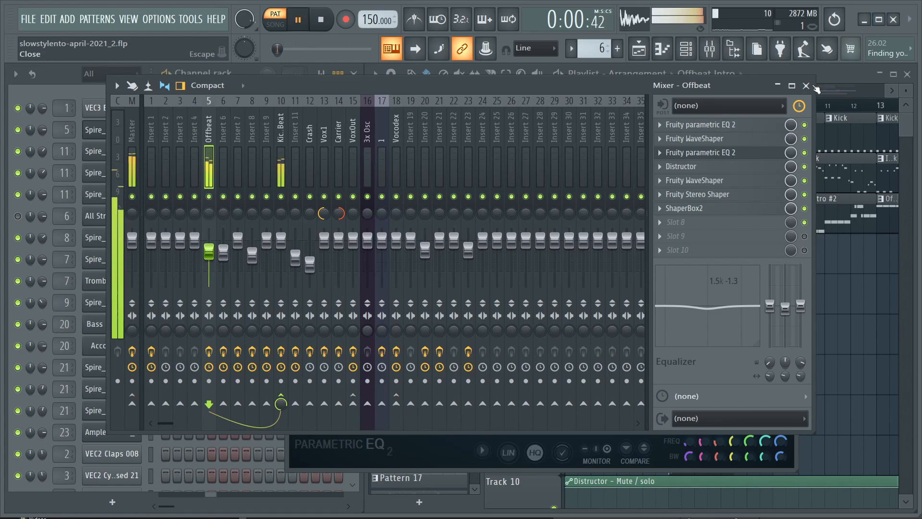
left_click(808, 86)
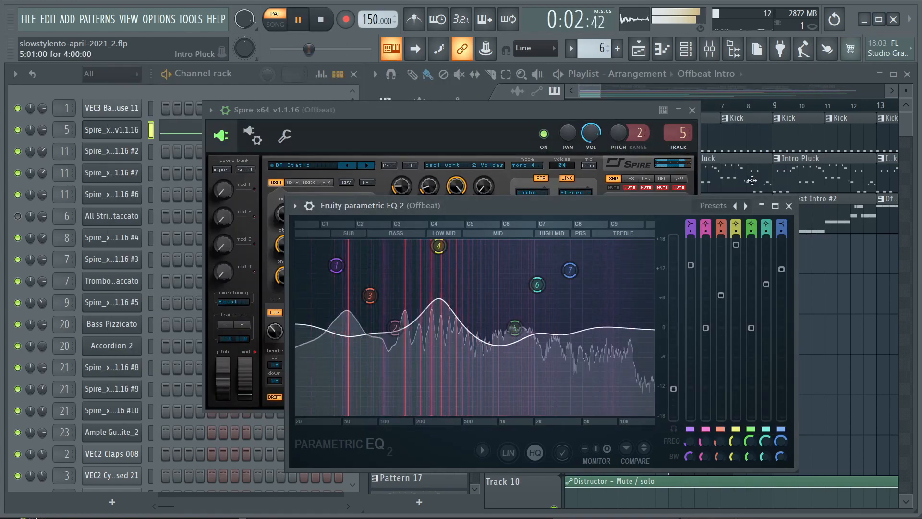
key("space")
left_click(790, 206)
left_click(692, 110)
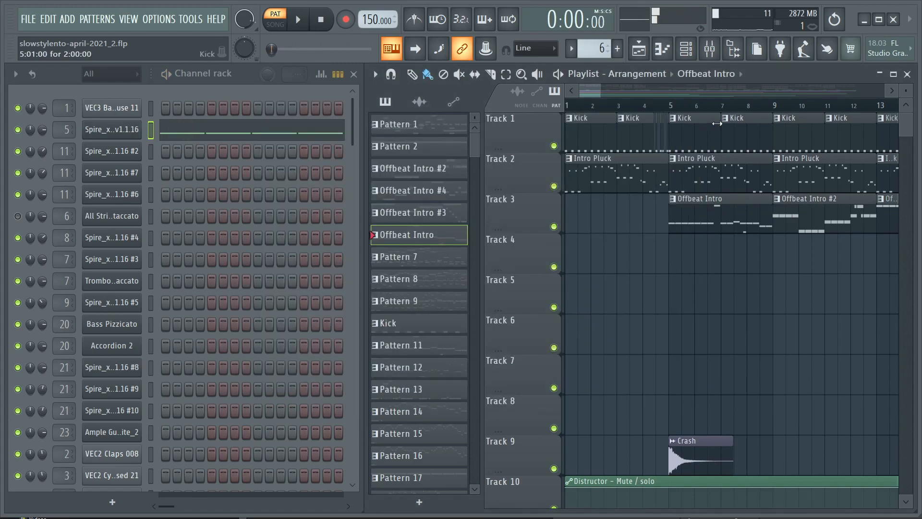
Step: Play the arrangement in song mode from bar 5, where the Offbeat Intro comes in
scroll(594, 91, "down", 2)
scroll(629, 138, "down", 3)
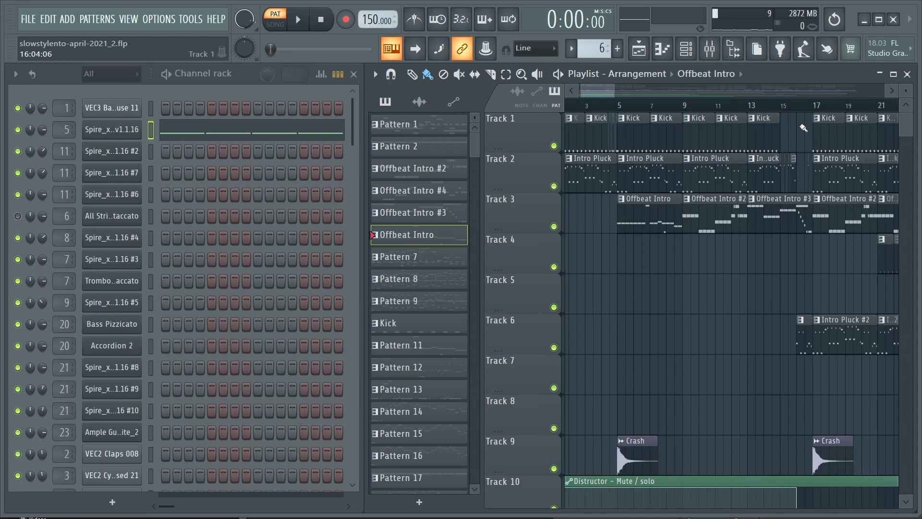
key("space")
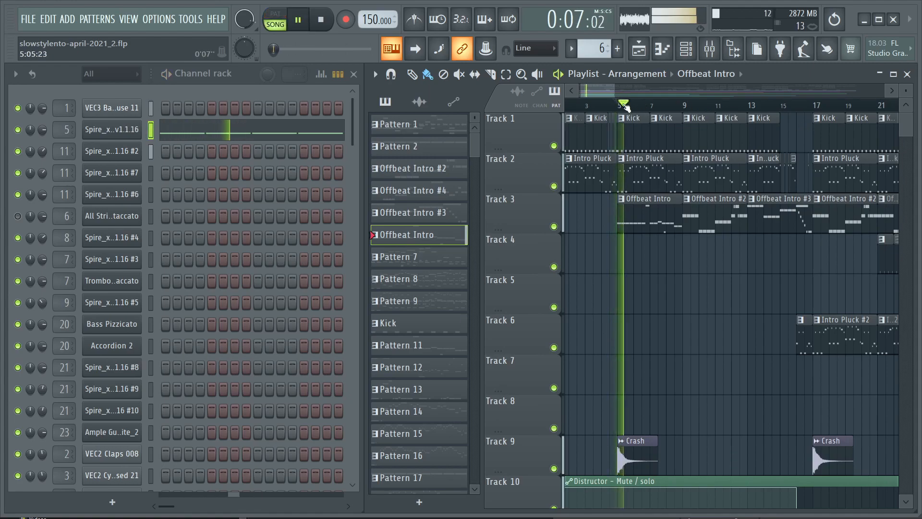
key("space")
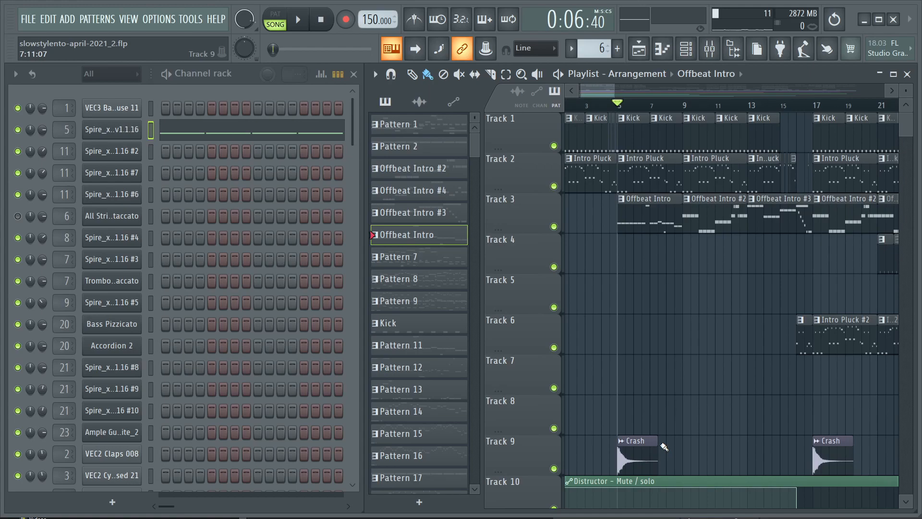
key("space")
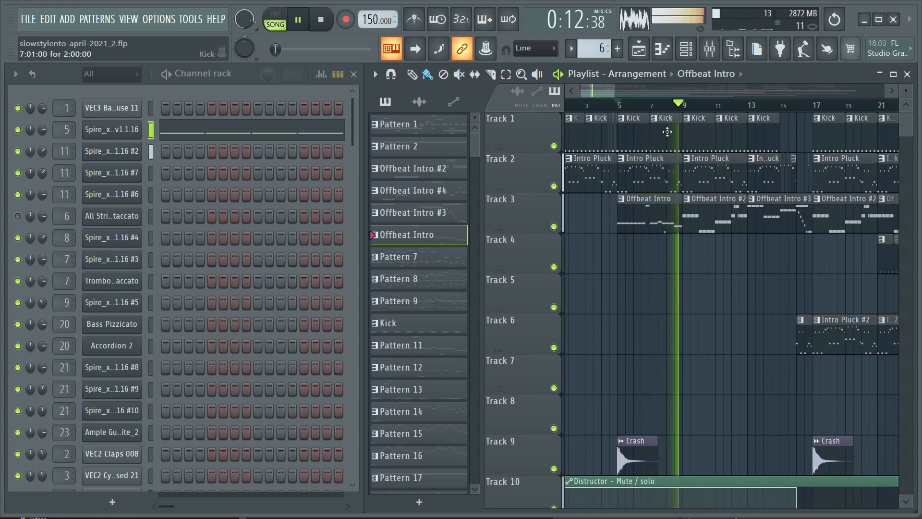
key("space")
Step: Place the song playhead midway through bar 7, near the end of the first Crash clip
left_click(661, 105)
scroll(661, 244, "up", 2)
scroll(661, 244, "down", 1)
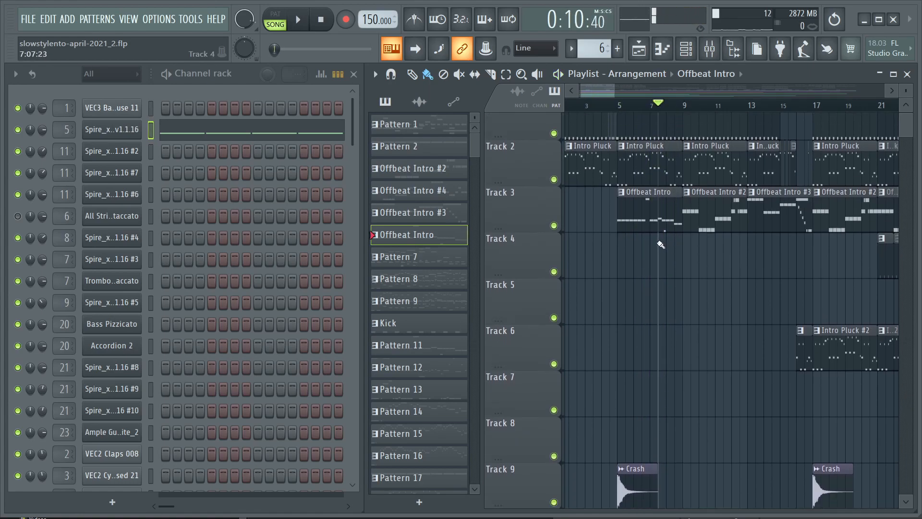
scroll(661, 244, "down", 1)
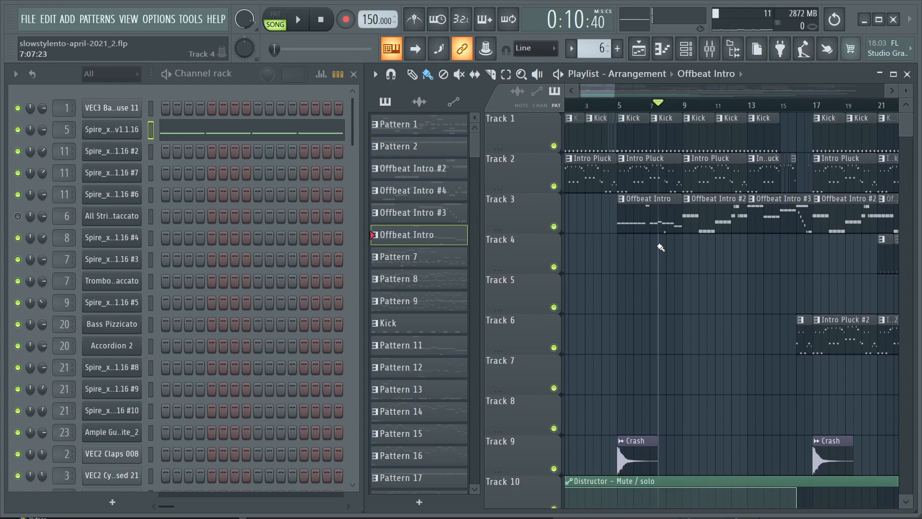
Step: Open the Offbeat Spire channel's notes in the piano roll and play the Offbeat Intro pattern in pattern mode
right_click(159, 131)
left_click(165, 126)
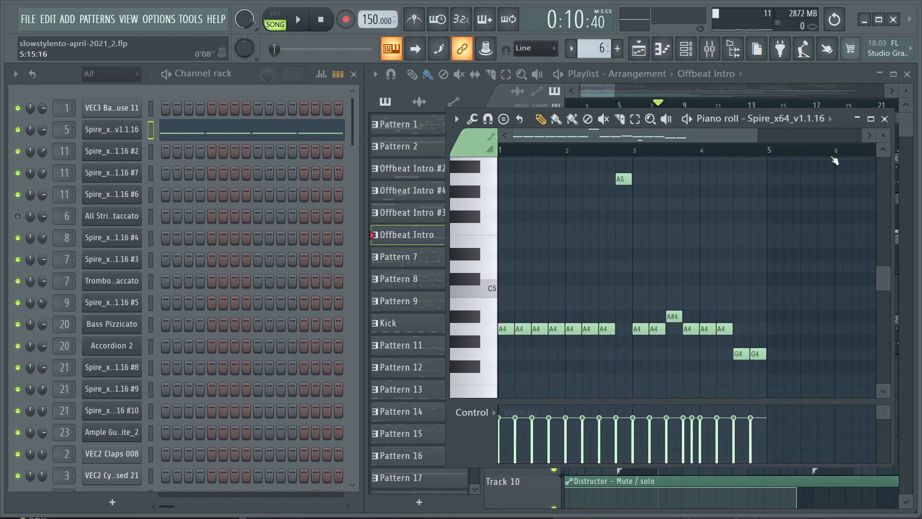
left_click_drag(883, 135, 883, 147)
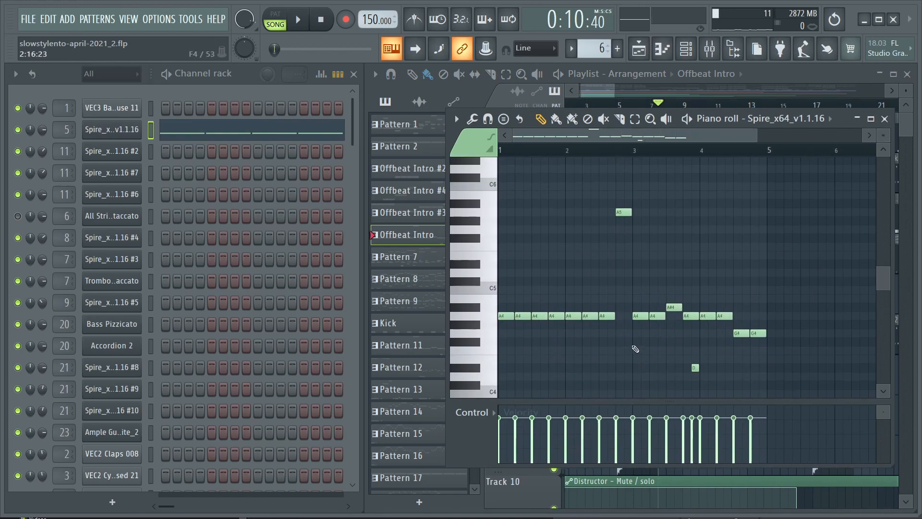
key("l")
key("space")
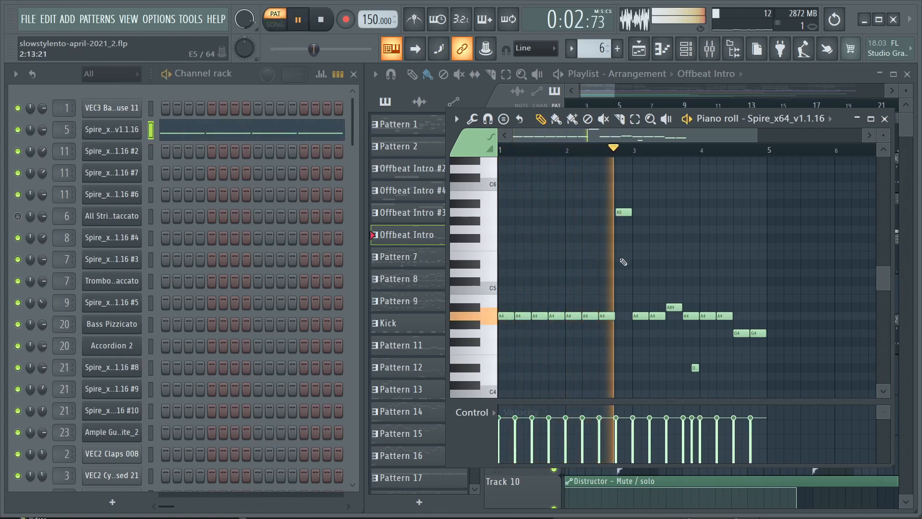
key("space")
key("space")
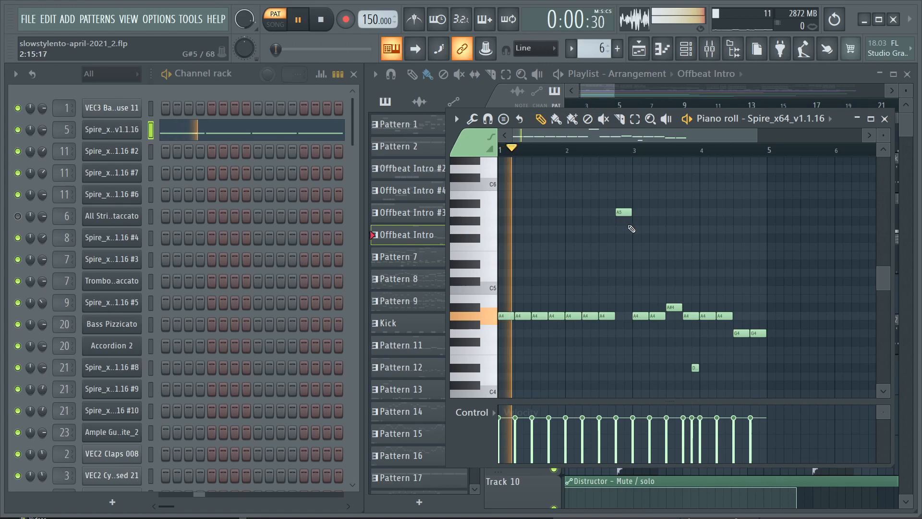
key("space")
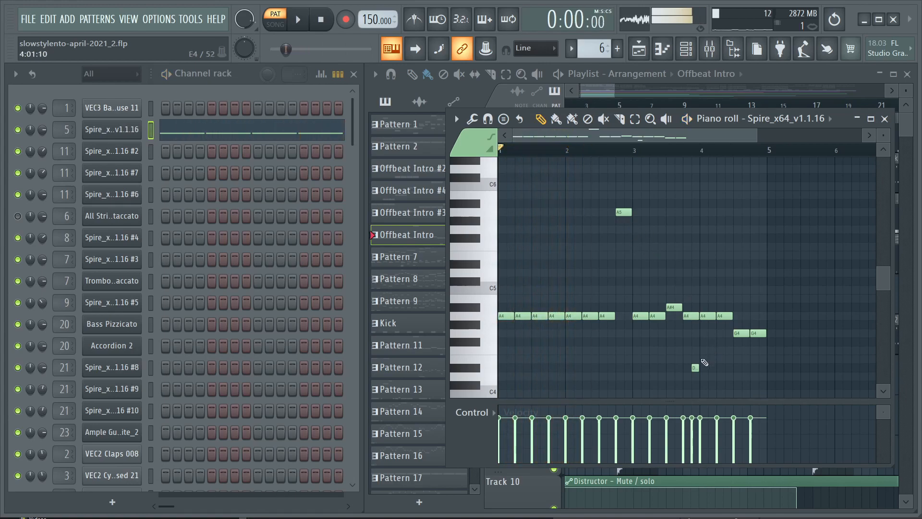
left_click(694, 368)
key("ctrl+z")
left_click(694, 418)
Step: Audition the phrase around the short D#4 note, starting playback from the second half of bar 3
key("space")
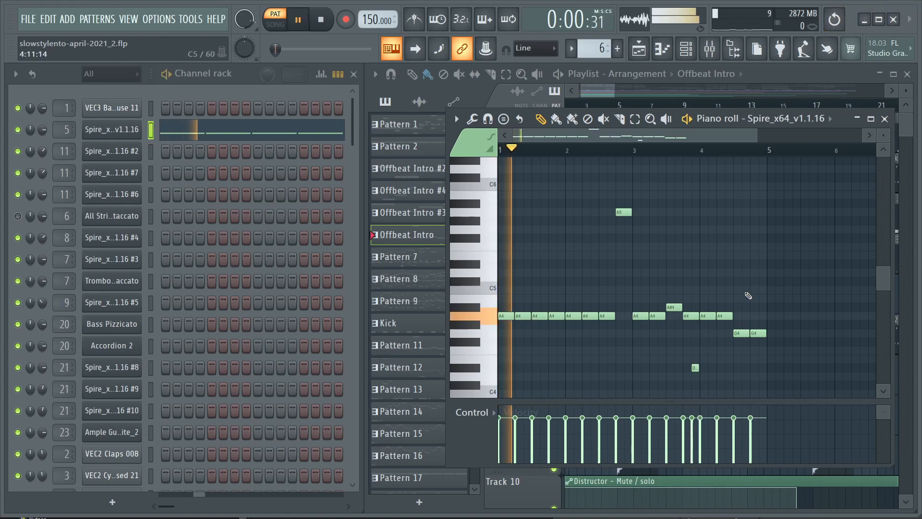
left_click(678, 149)
key("space")
scroll(713, 366, "up", 2)
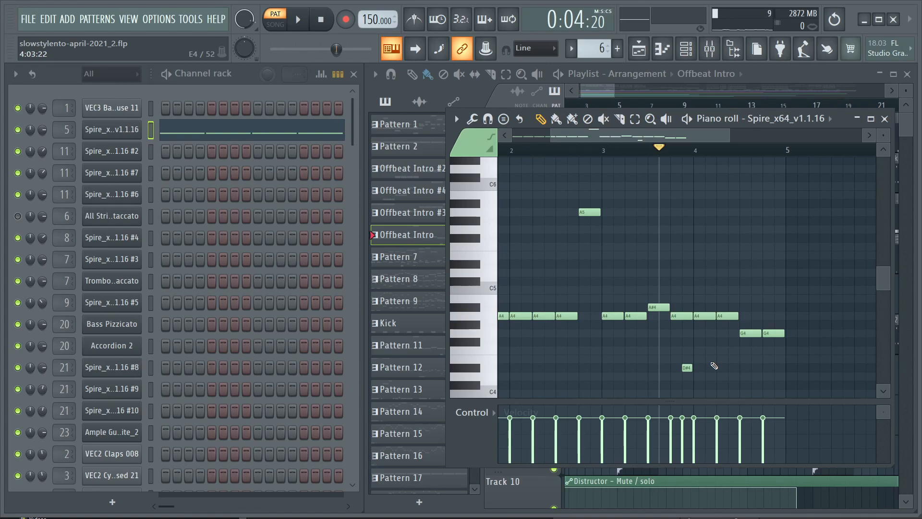
key("space")
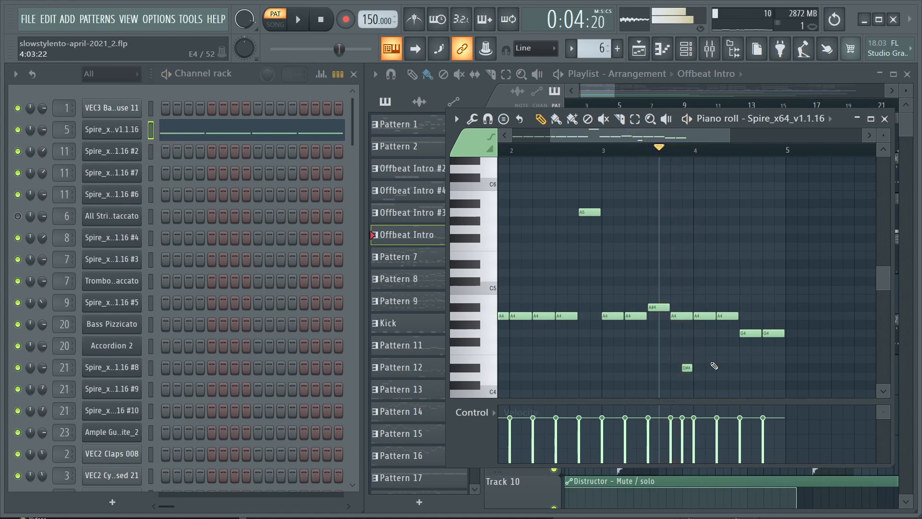
Step: Replay the Offbeat Intro melody from the middle of bar 2, covering the high A5 and low D#4 notes
key("space")
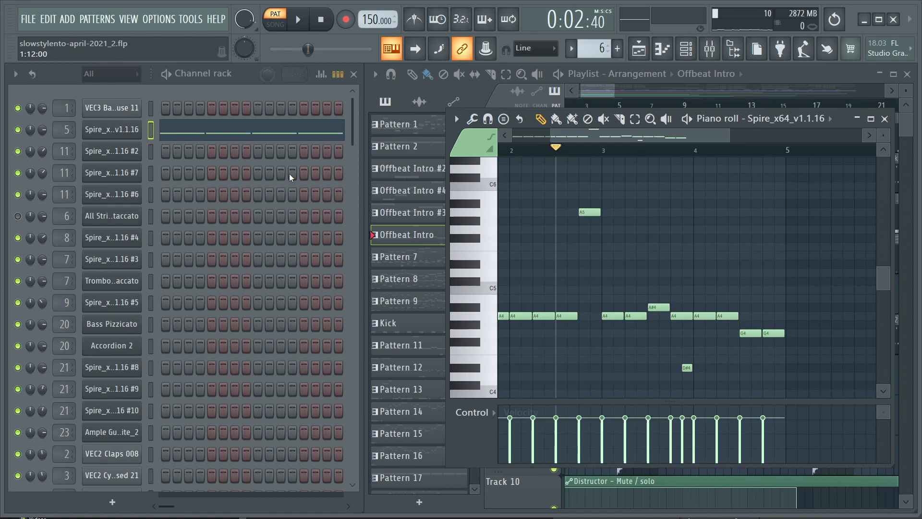
key("space")
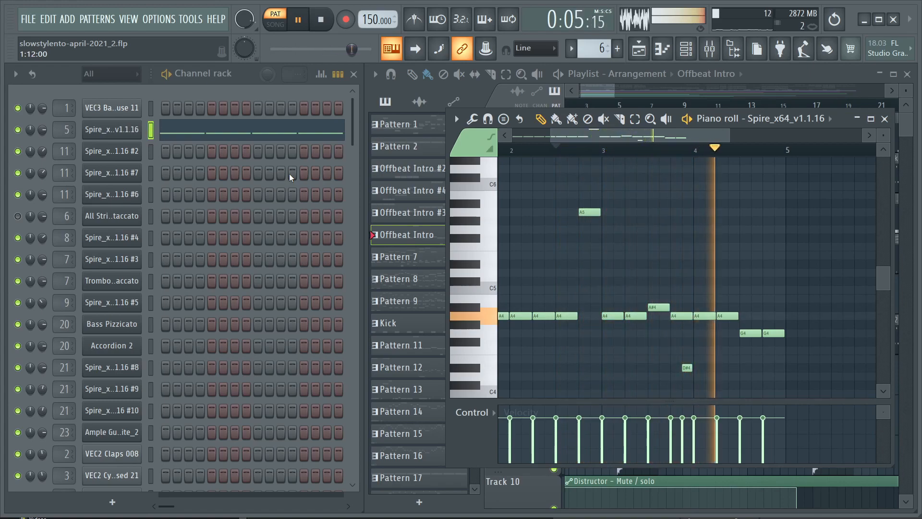
key("space")
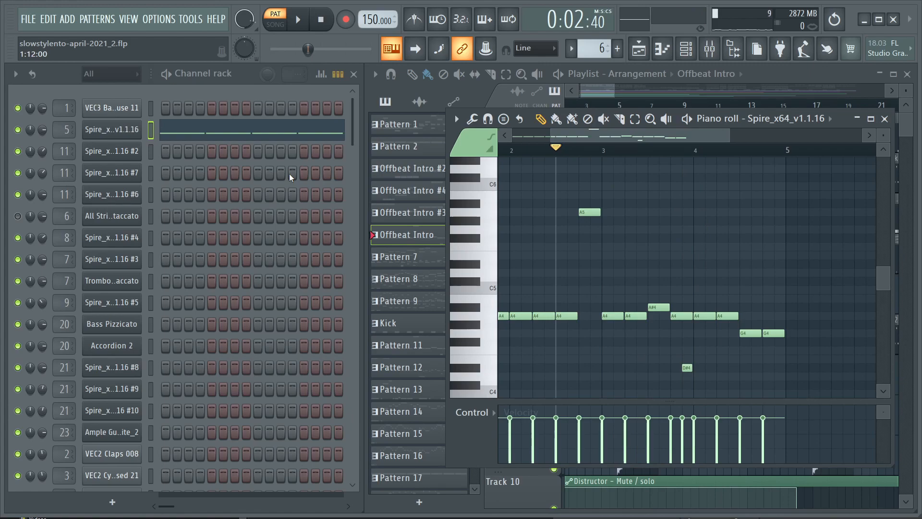
Step: Close the piano roll and play the arrangement in song mode up to the Offbeat Intro #3 section around bar 15
left_click(298, 19)
left_click(885, 119)
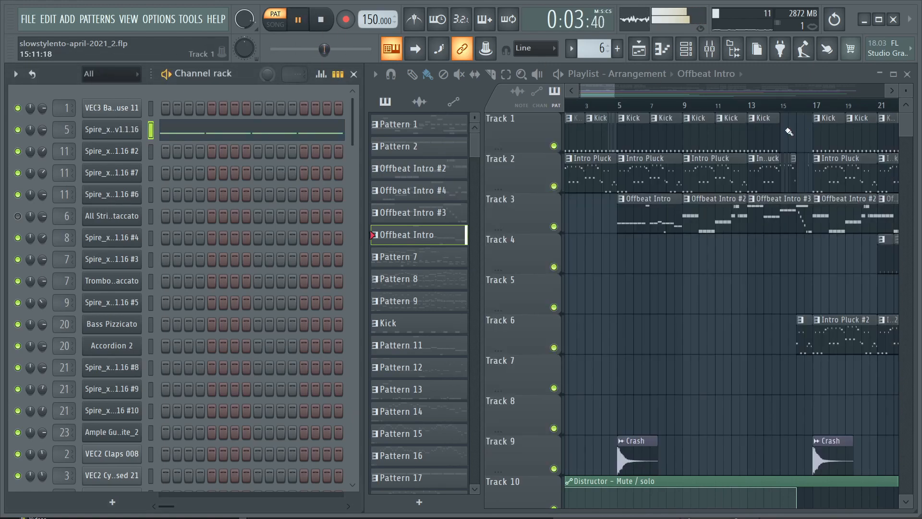
key("l")
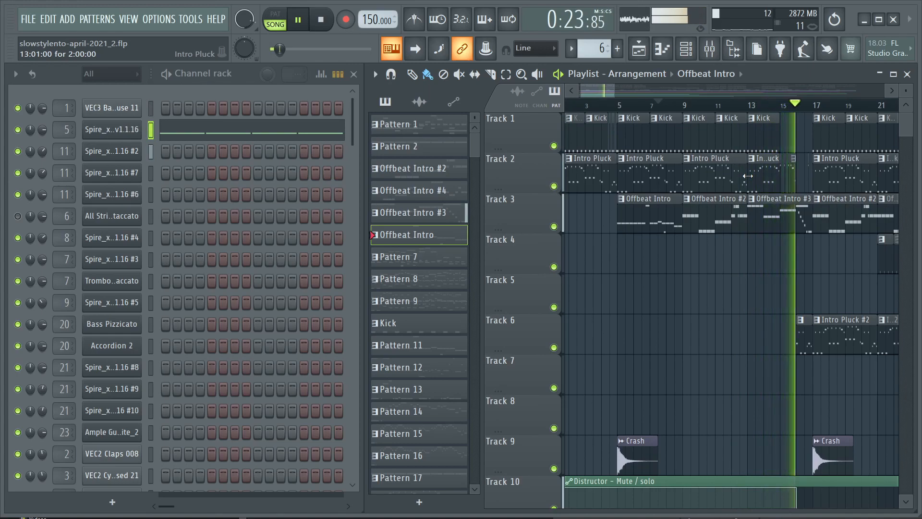
key("space")
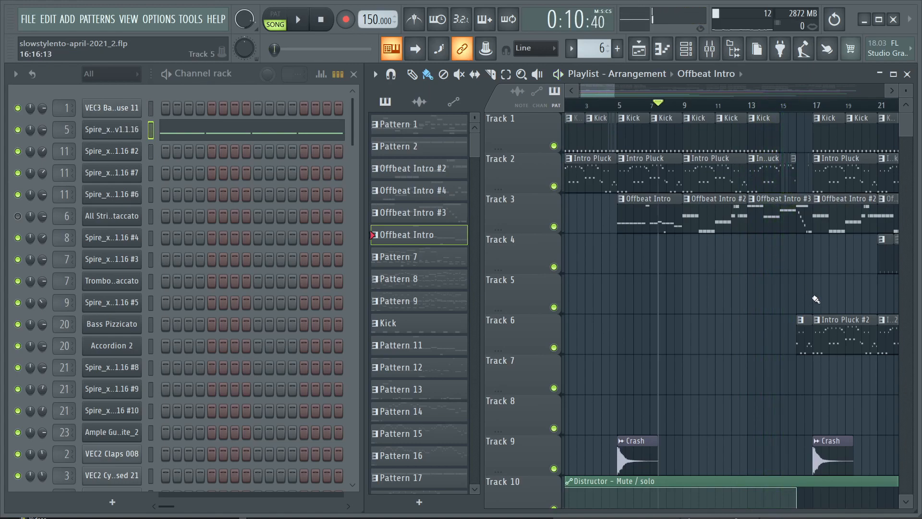
Step: Place the song playhead midway through bar 14, just before the break in the Kick and Intro Pluck clips
scroll(819, 303, "up", 5)
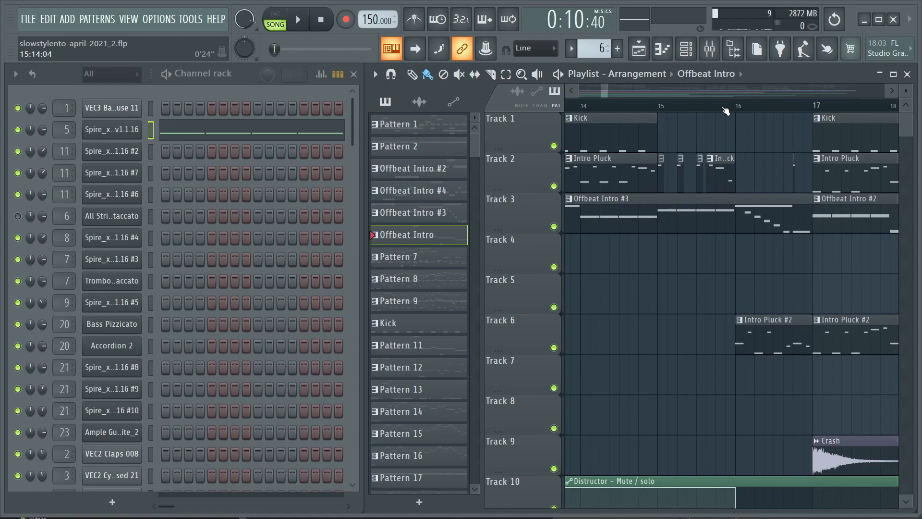
left_click(629, 103)
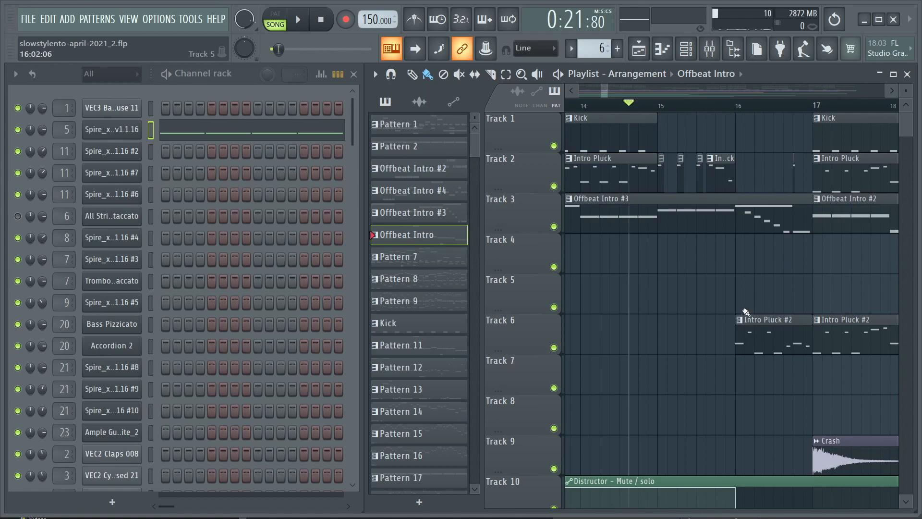
left_click(735, 104)
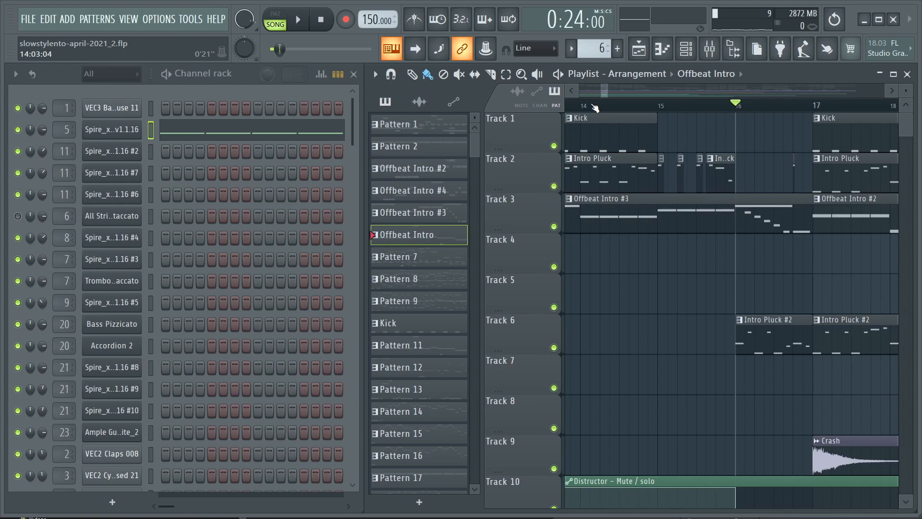
left_click(620, 106)
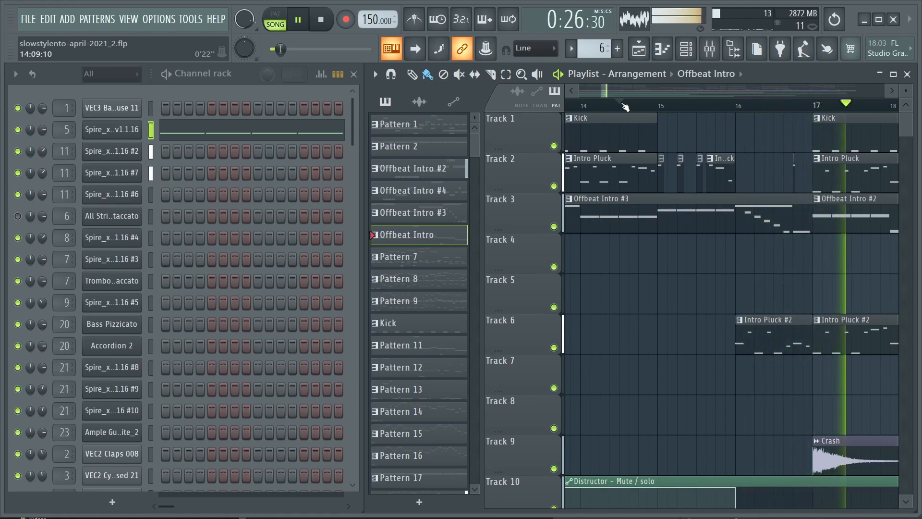
Step: Play the passage from bar 14 past bar 20 twice, covering the Intro Pluck #2 entry on Track 6
scroll(746, 274, "down", 4)
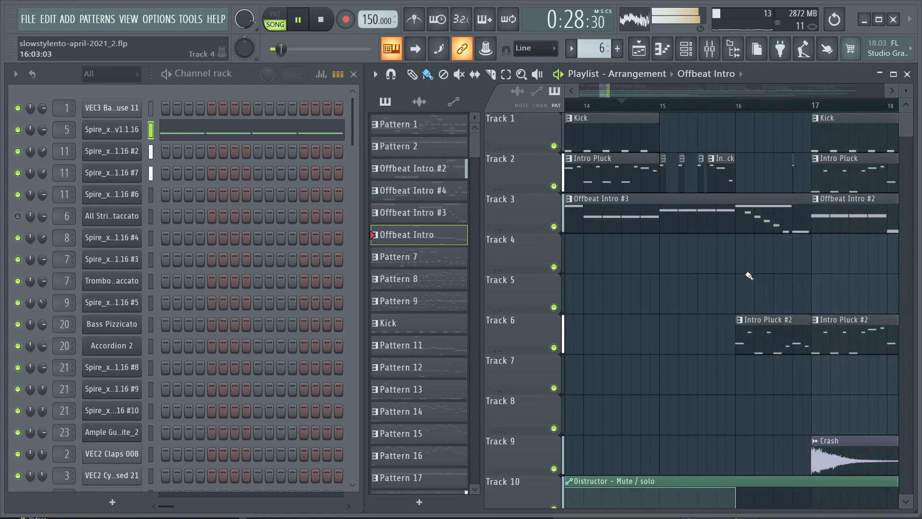
scroll(745, 274, "down", 6)
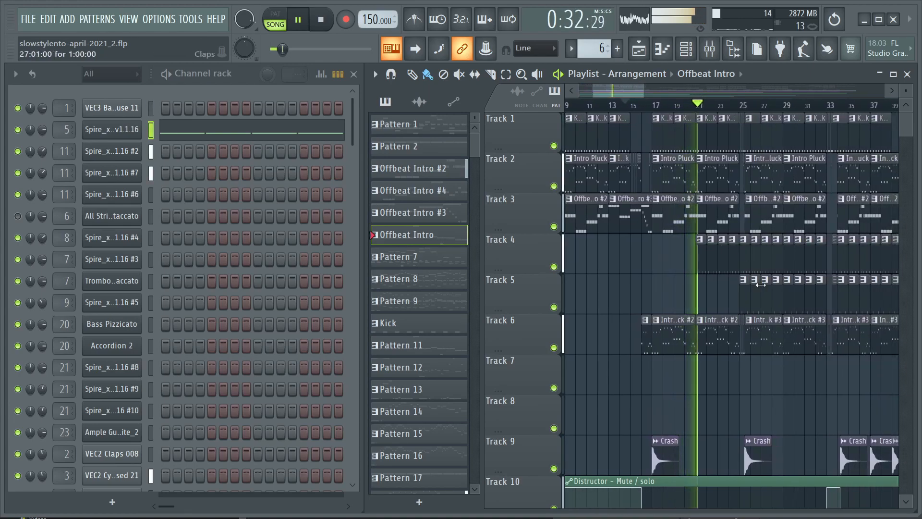
key("space")
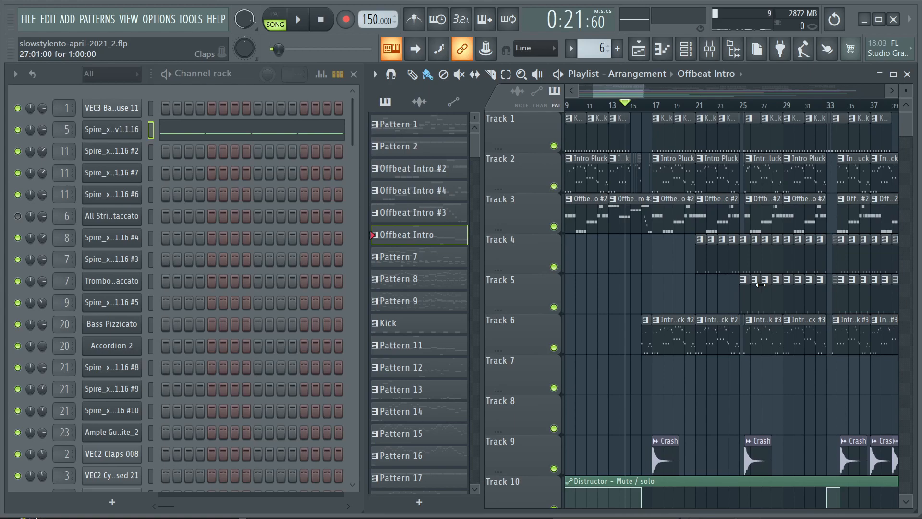
key("space")
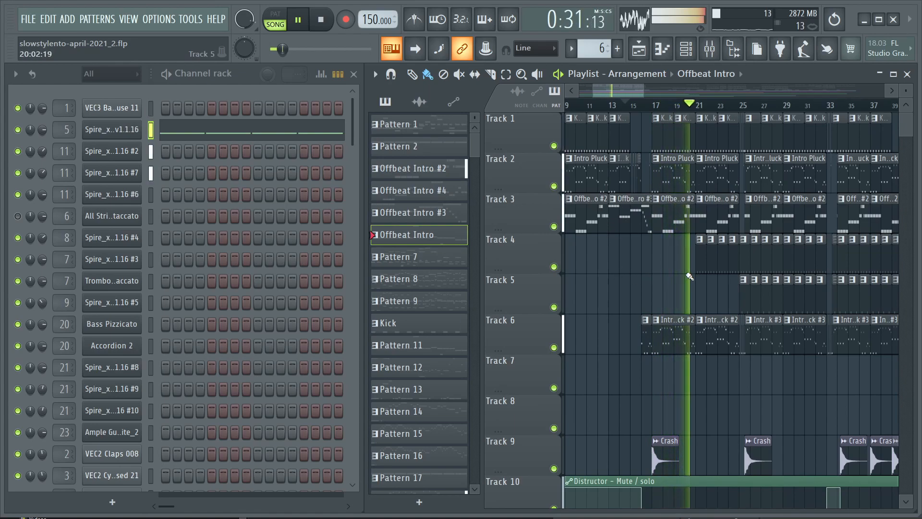
key("space")
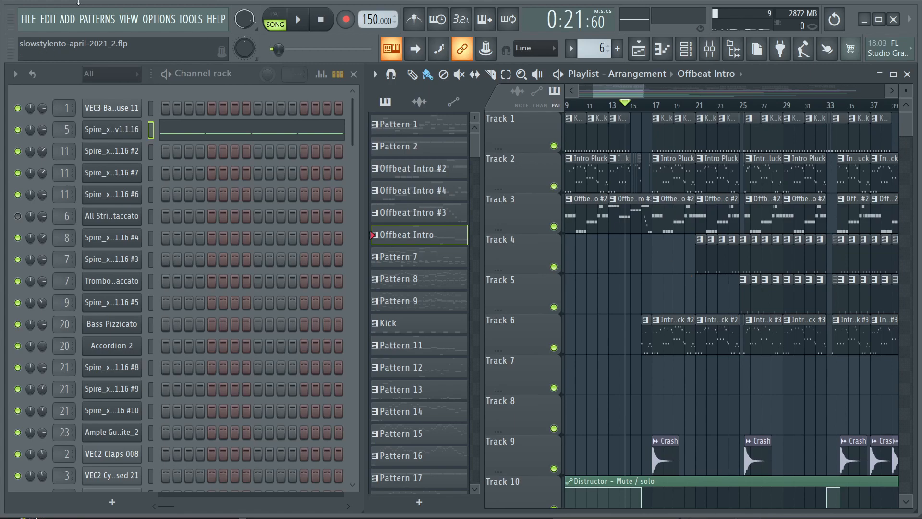
Step: Examine the Fruity Multiband Compressor on the Master mixer track, and close it along with the mixer
left_click(159, 19)
mouse_move(129, 19)
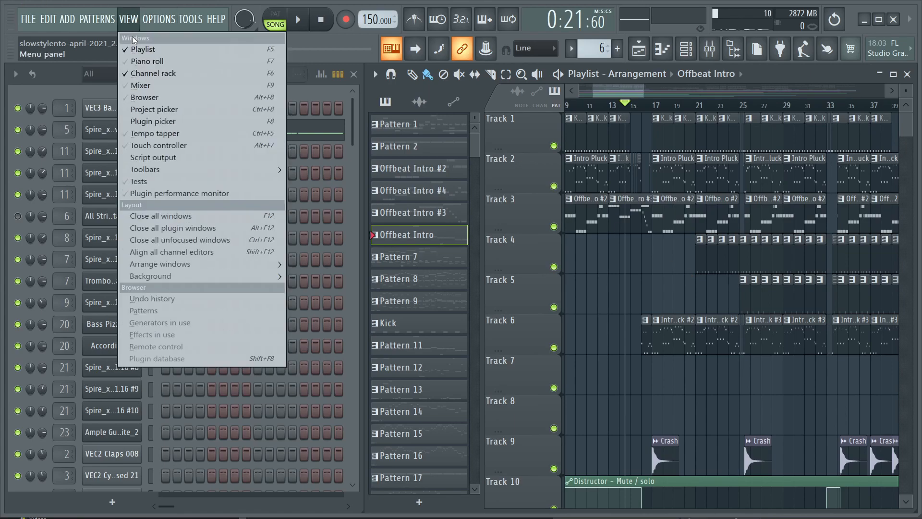
left_click(163, 84)
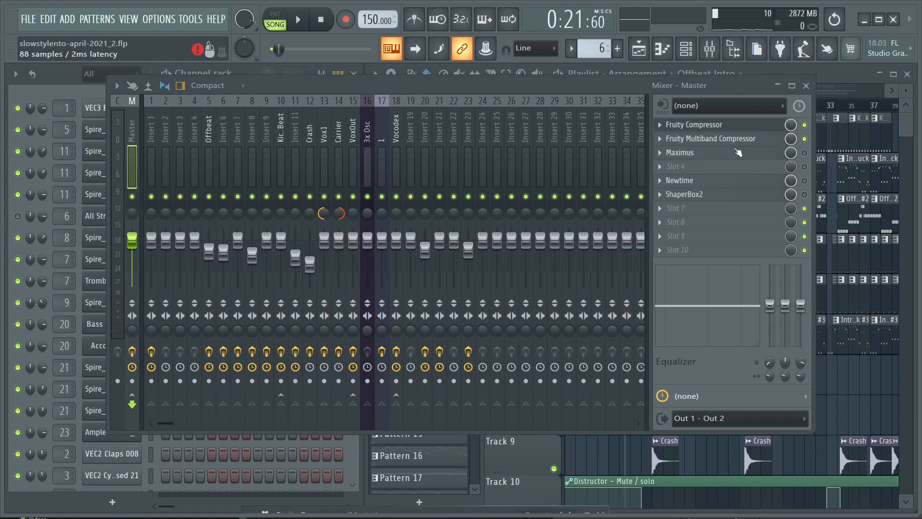
left_click(735, 139)
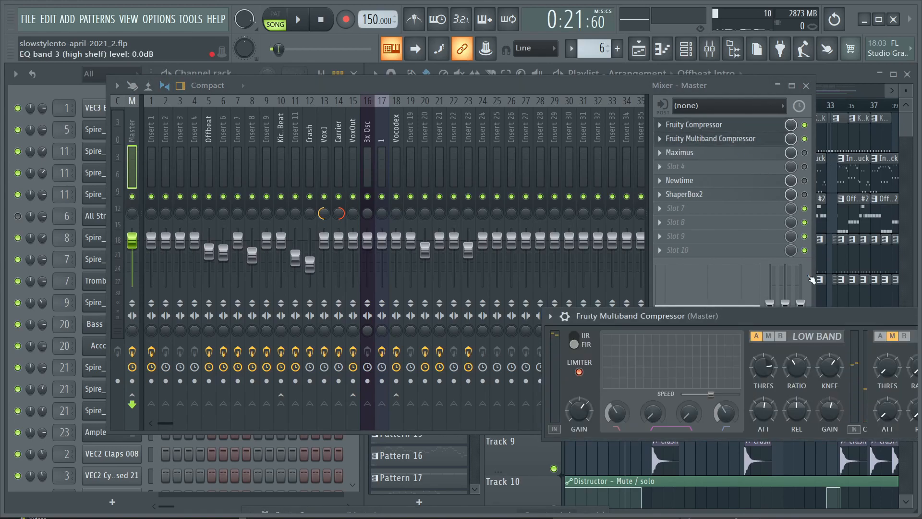
left_click_drag(804, 323, 509, 203)
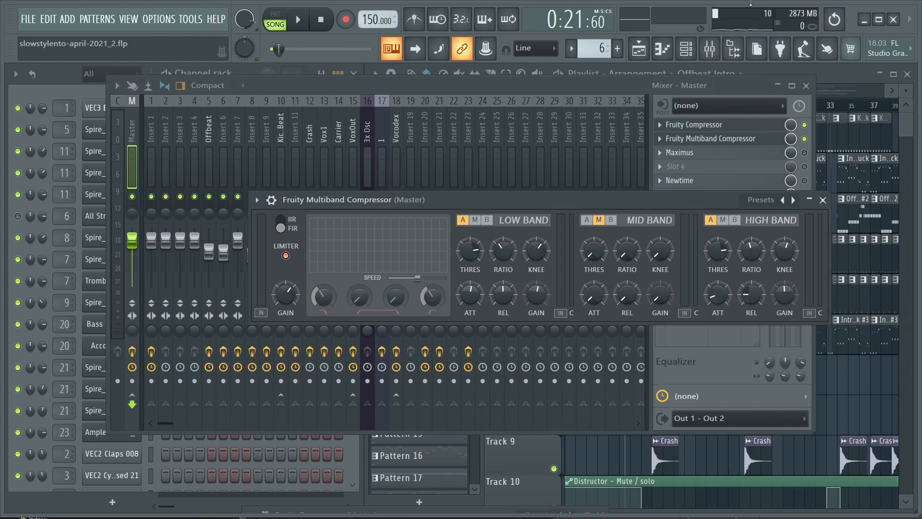
left_click(703, 139)
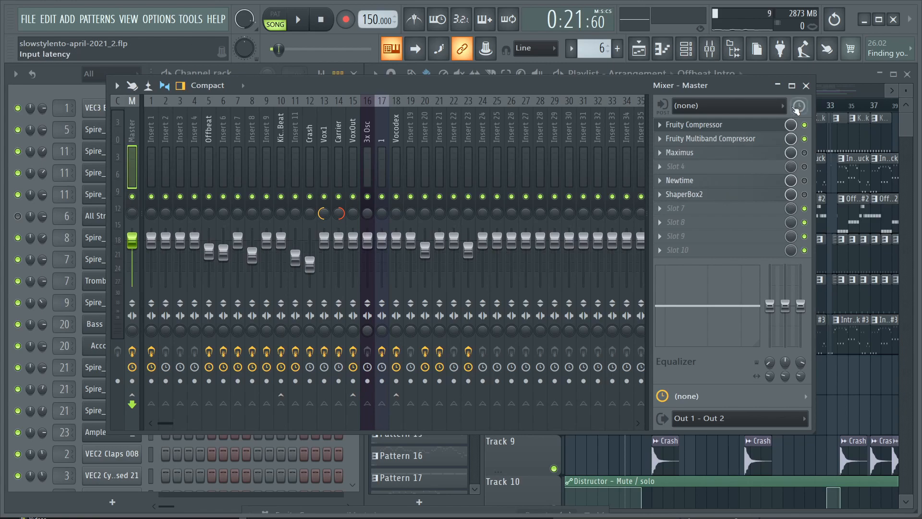
left_click(805, 86)
Step: Play the song from bar 14 to the slowdown before bar 33, following the Hihats, Claps and Intro Pluck #3 entries
key("space")
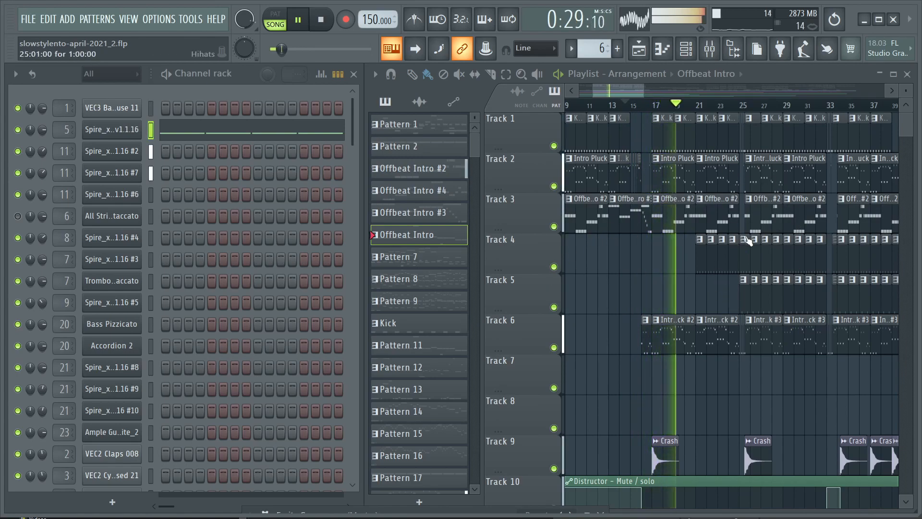
left_click_drag(629, 90, 638, 91)
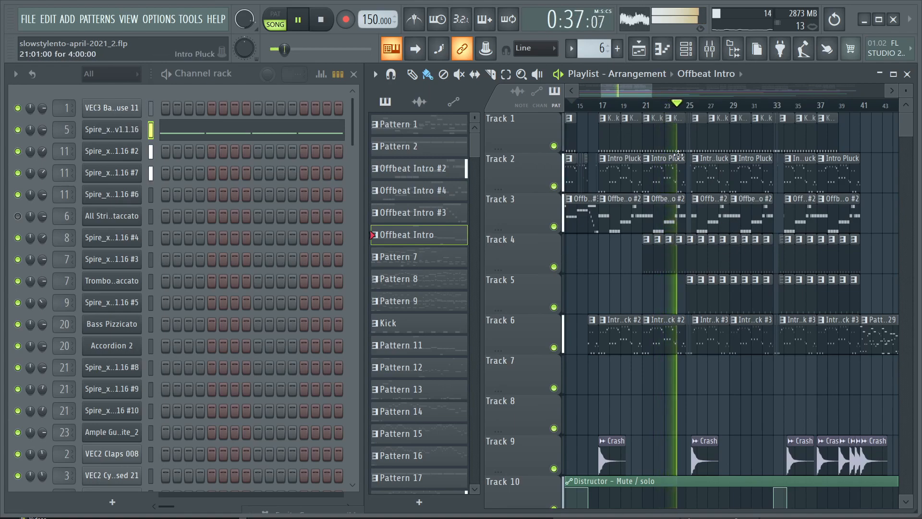
scroll(687, 125, "up", 8)
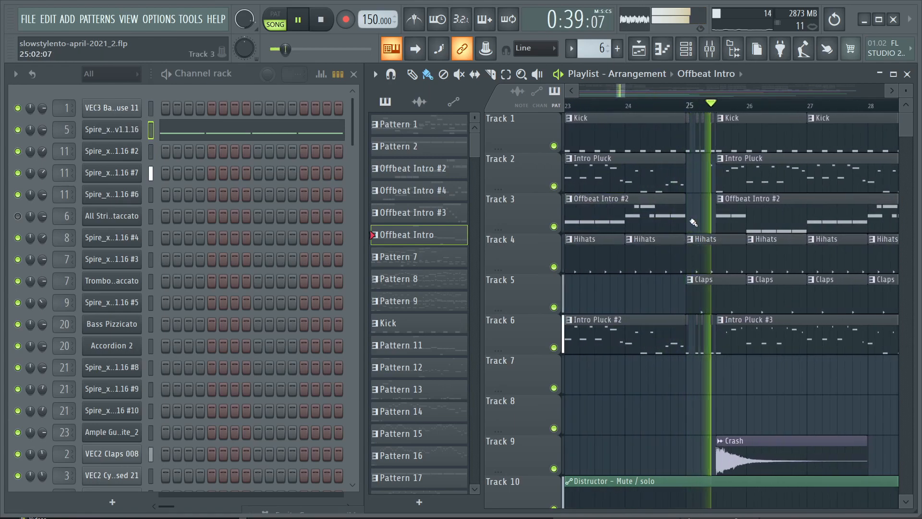
scroll(750, 302, "down", 3)
scroll(749, 302, "down", 3)
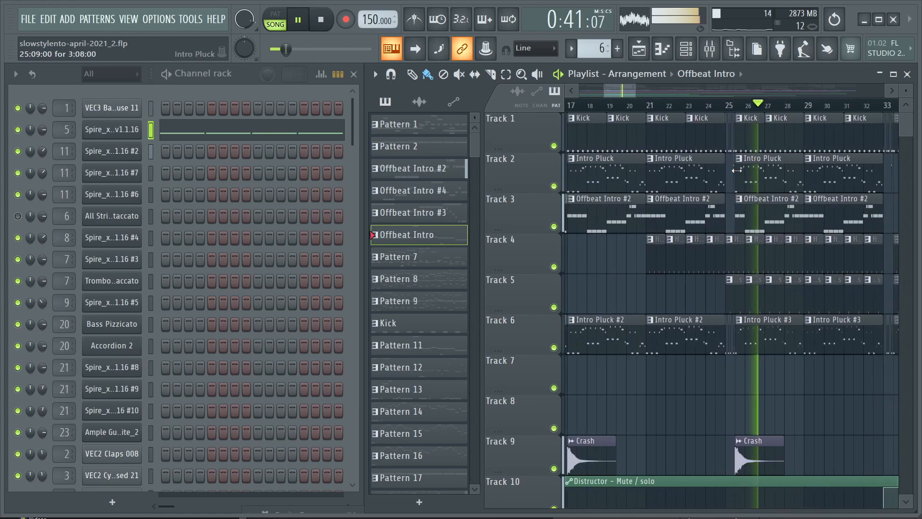
left_click_drag(625, 90, 637, 93)
scroll(658, 243, "up", 4)
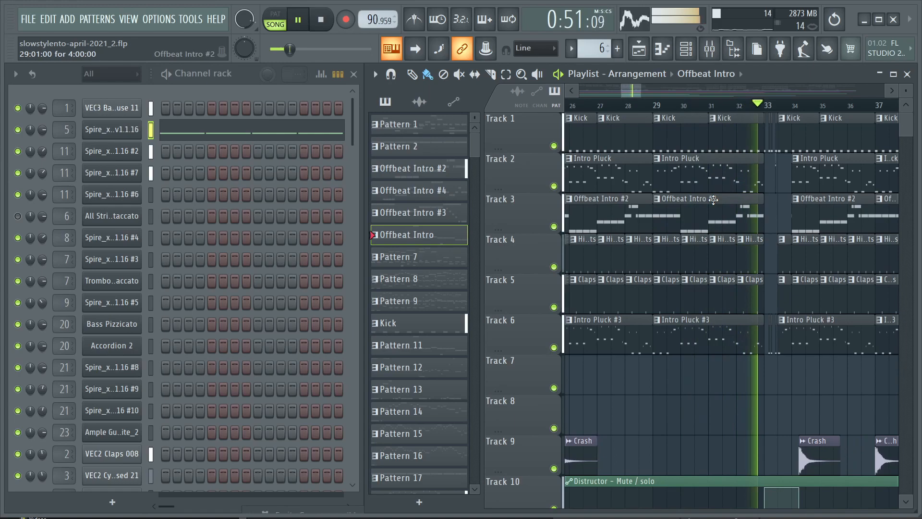
key("space")
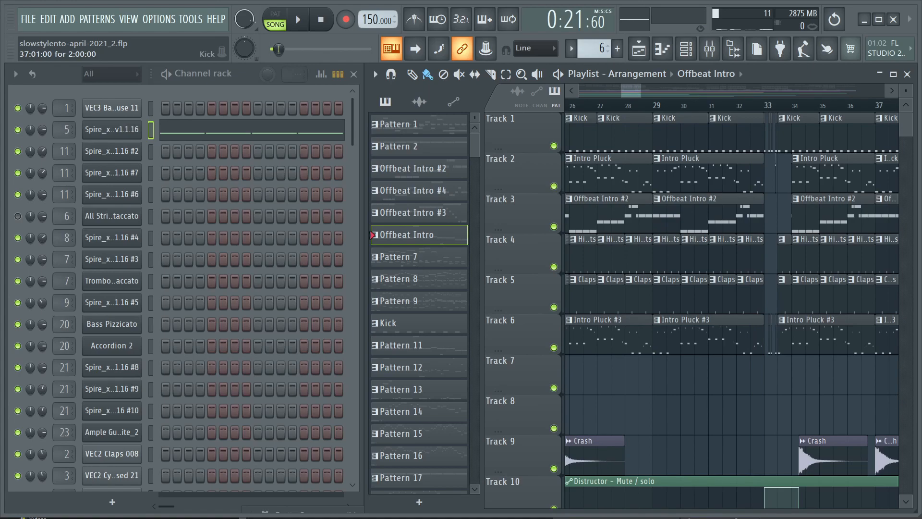
Step: Show the tempo control's automation options and audition the Track 13 Tempo automation from the middle of bar 31 past bar 34
right_click(374, 22)
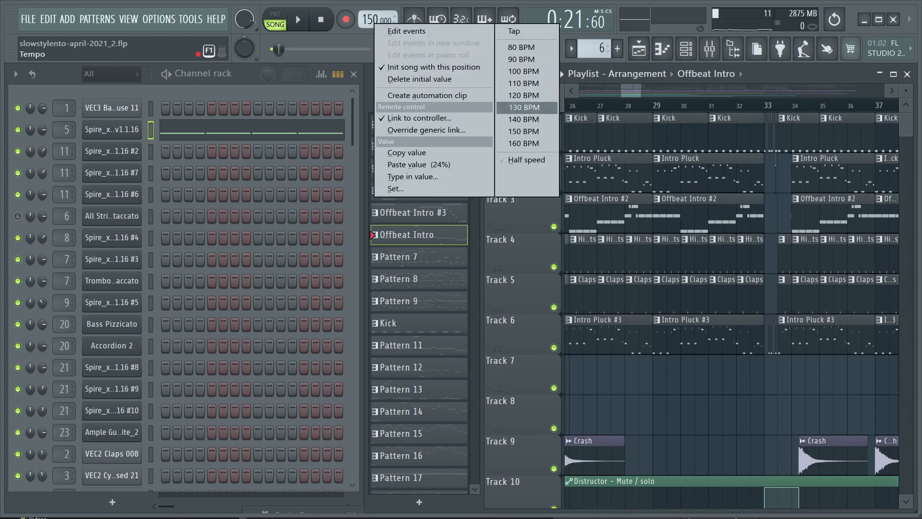
left_click_drag(911, 132, 910, 136)
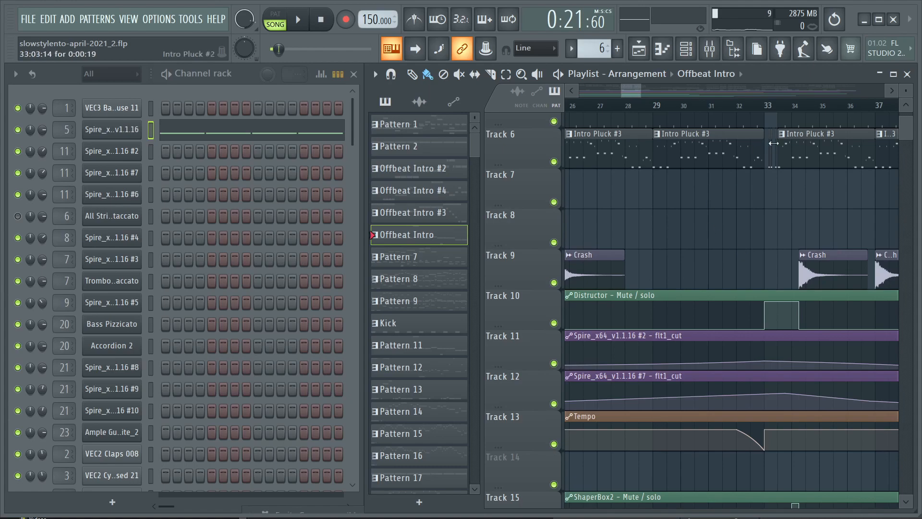
left_click(721, 106)
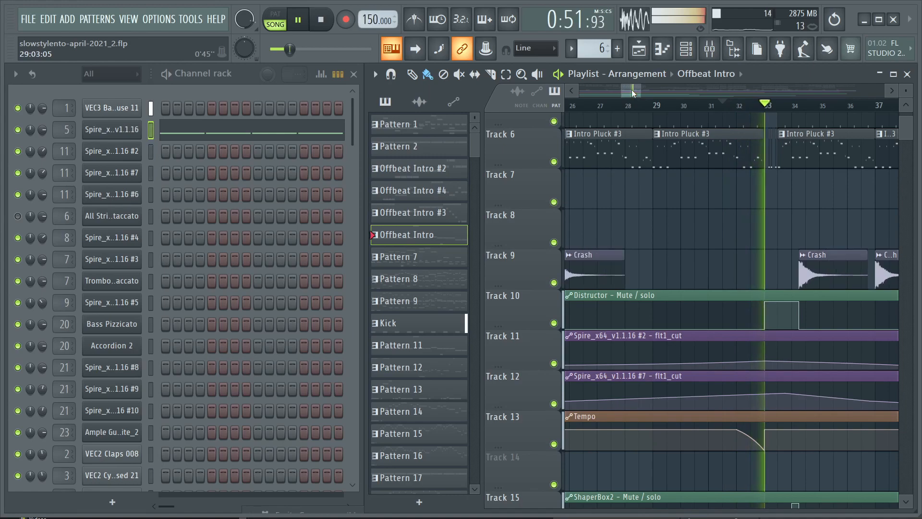
left_click_drag(632, 89, 641, 91)
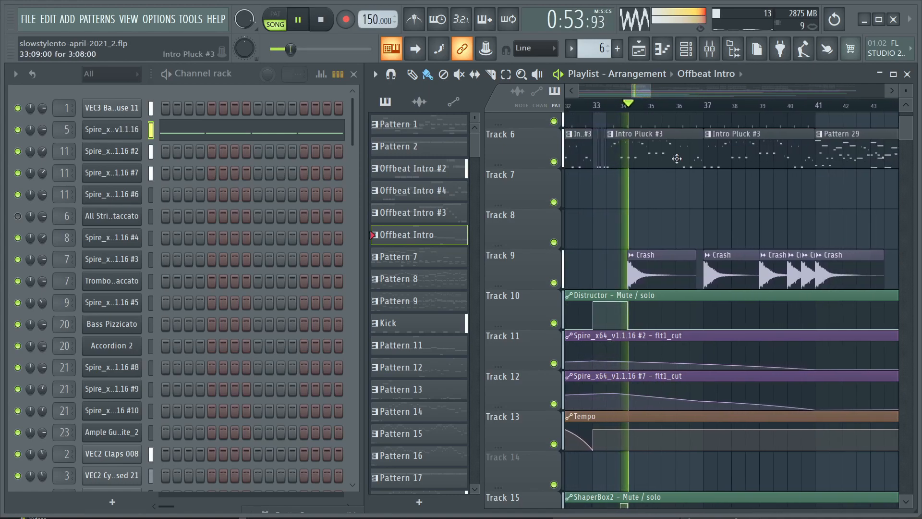
scroll(642, 90, "up", 5)
key("space")
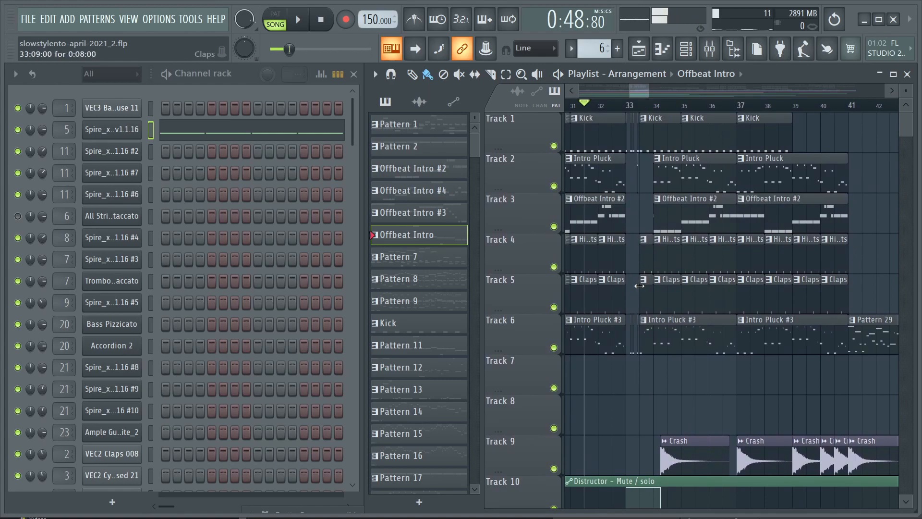
Step: Examine ShaperBox2 on the Master mixer track, including its Time curve and the list of available shapers, and close both windows
scroll(617, 409, "down", 7)
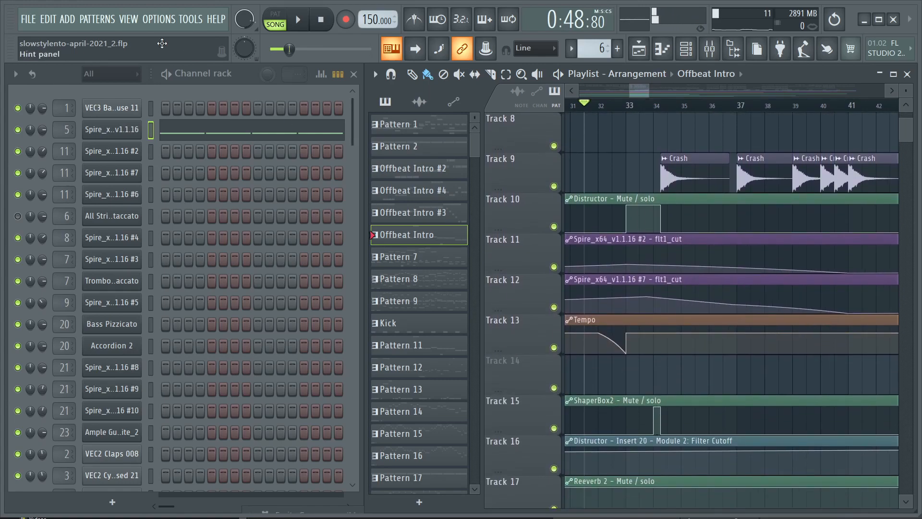
left_click(129, 19)
left_click(158, 87)
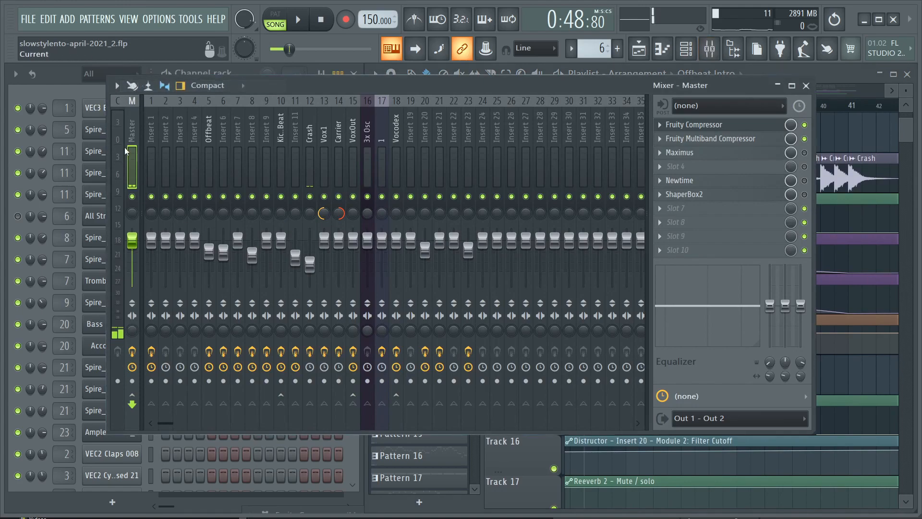
left_click(682, 194)
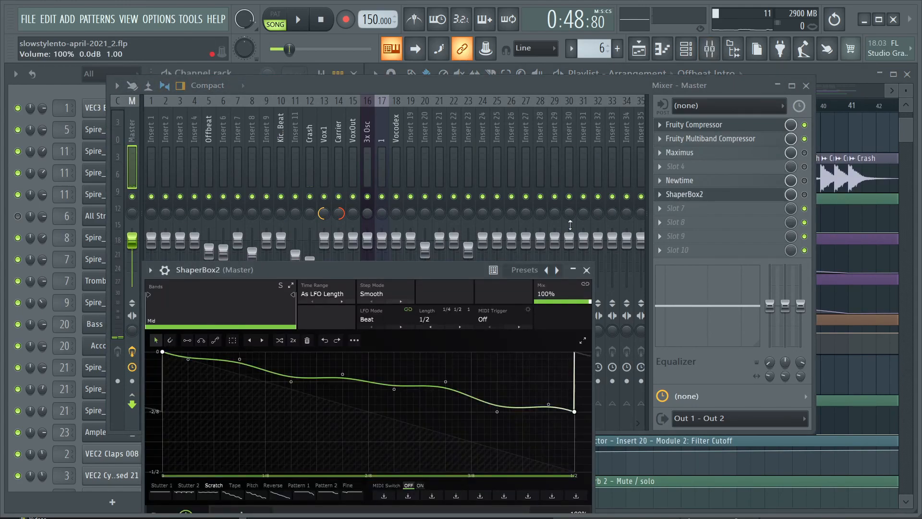
left_click_drag(463, 270, 546, 145)
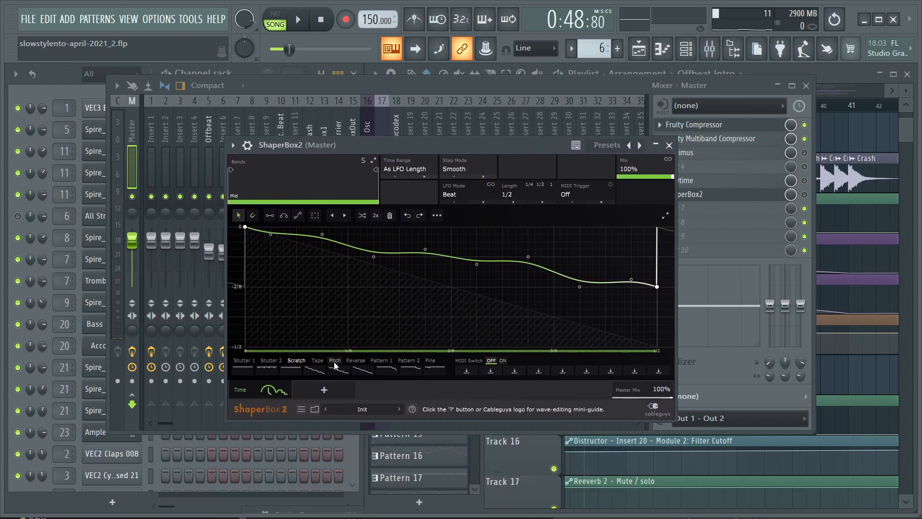
left_click(324, 389)
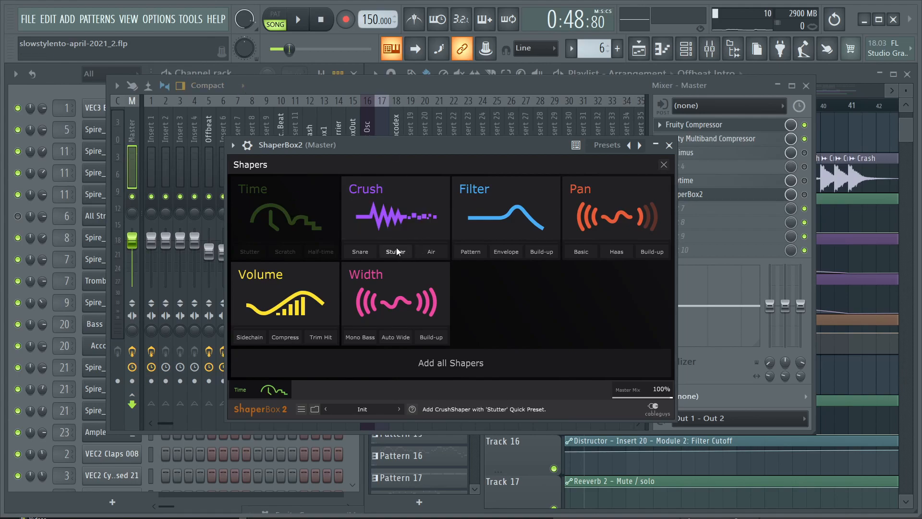
left_click(669, 145)
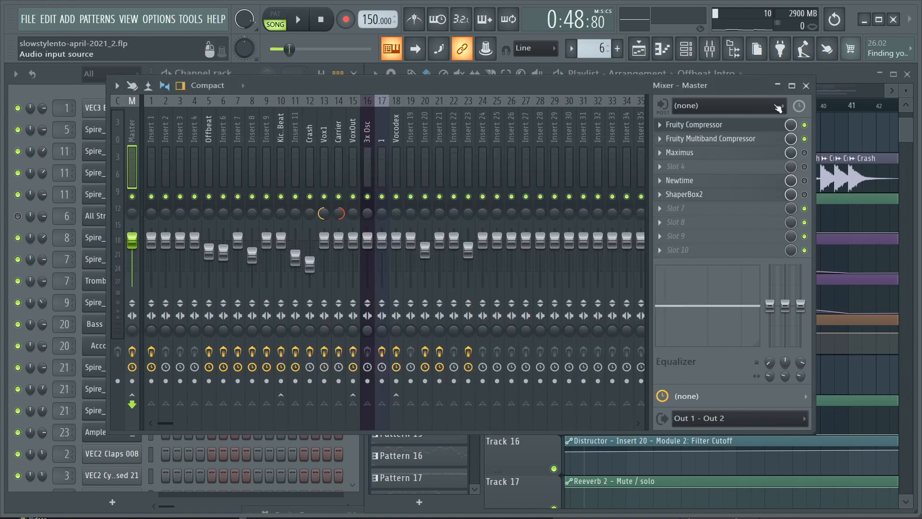
left_click(805, 87)
Step: Play the song through the tempo slowdown and ShaperBox2 transition, replay it from the middle of bar 33, and continue into the Pattern 29 section
key("space")
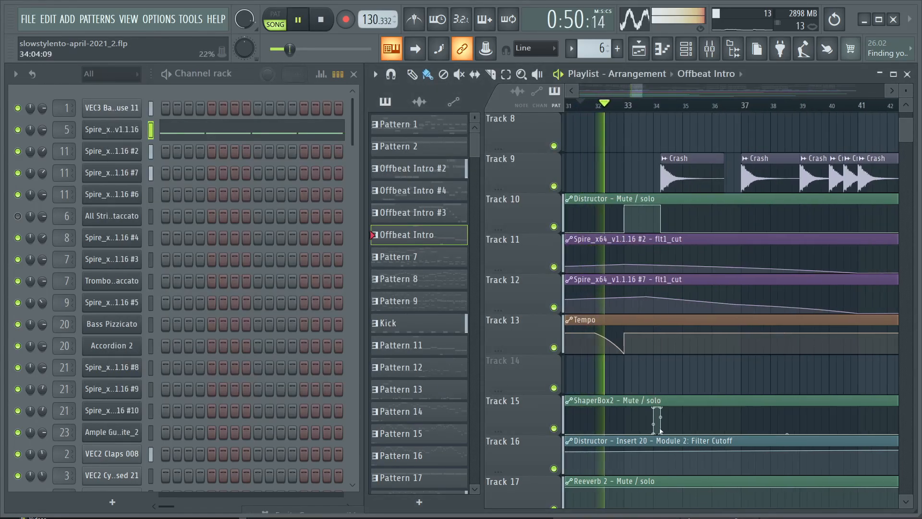
scroll(660, 430, "up", 2)
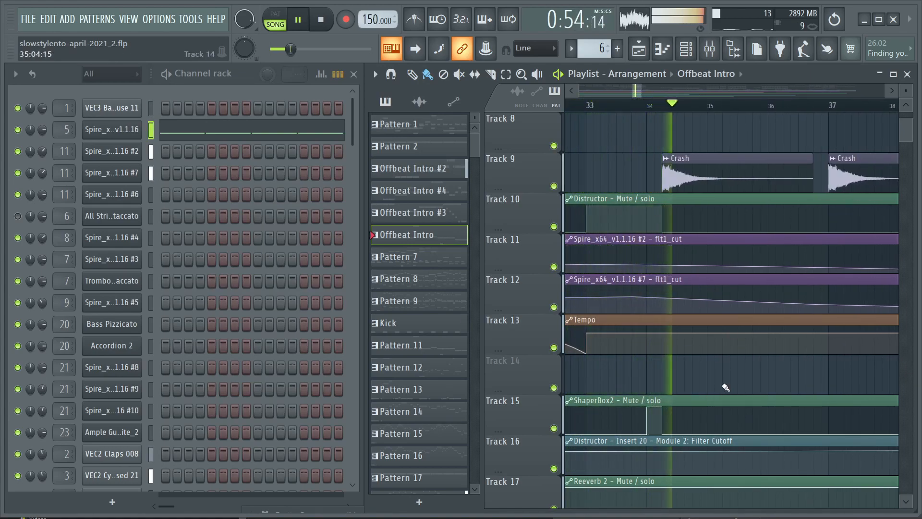
left_click(616, 104)
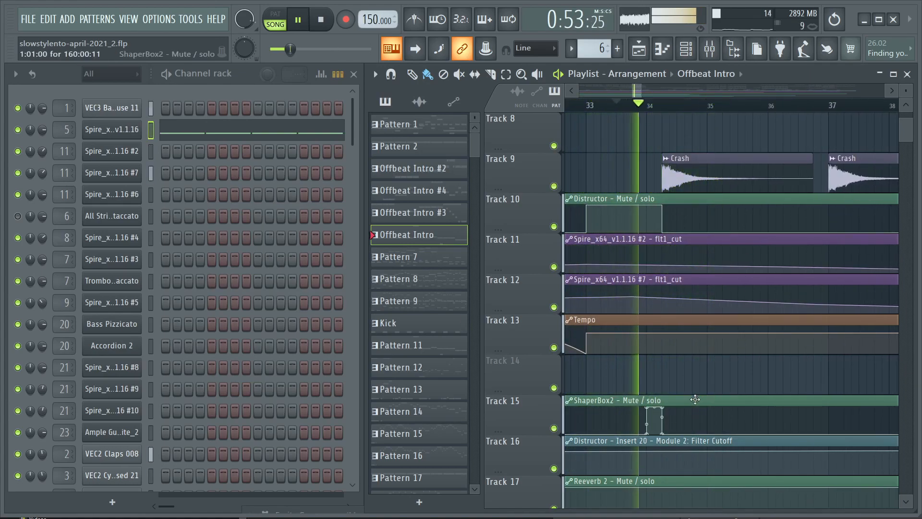
scroll(767, 354, "down", 3)
scroll(766, 317, "up", 4)
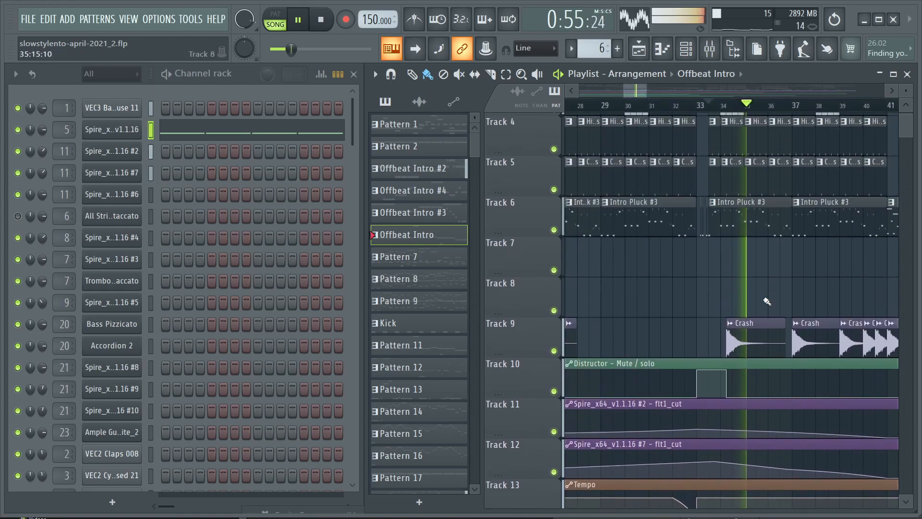
scroll(767, 301, "up", 2)
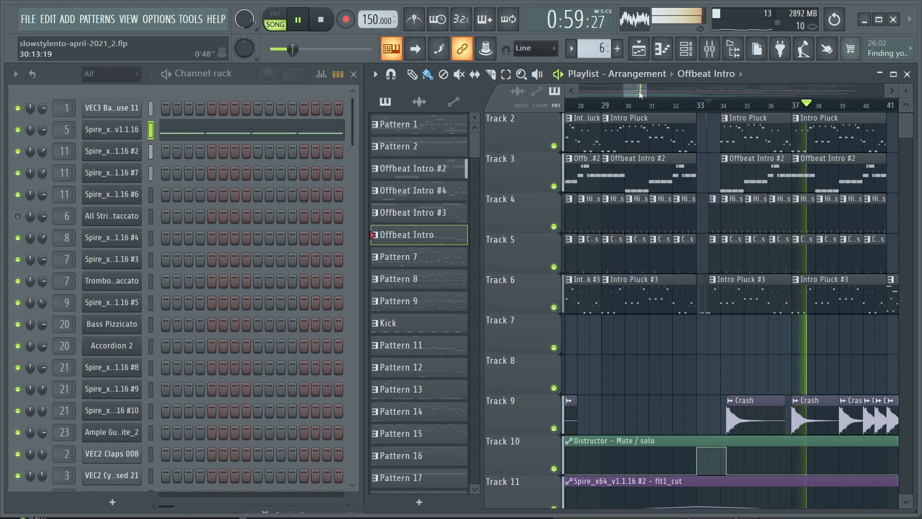
left_click_drag(638, 91, 653, 89)
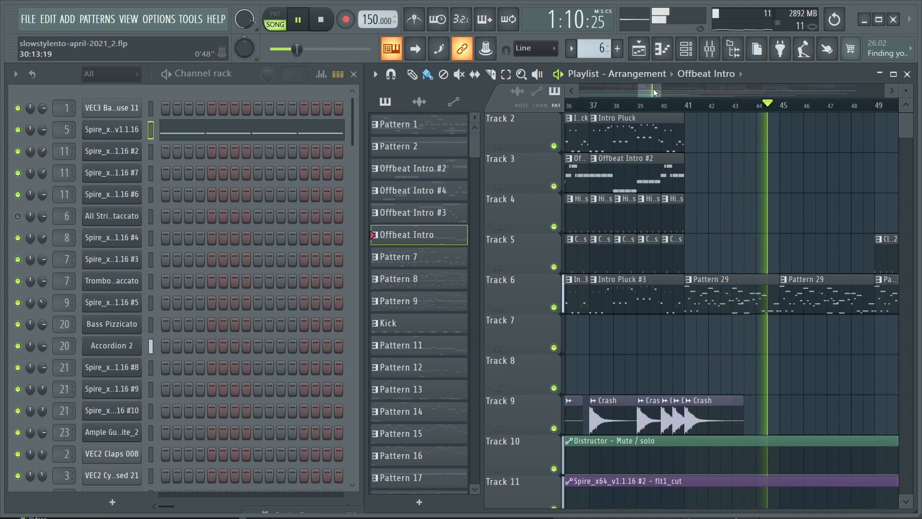
key("space")
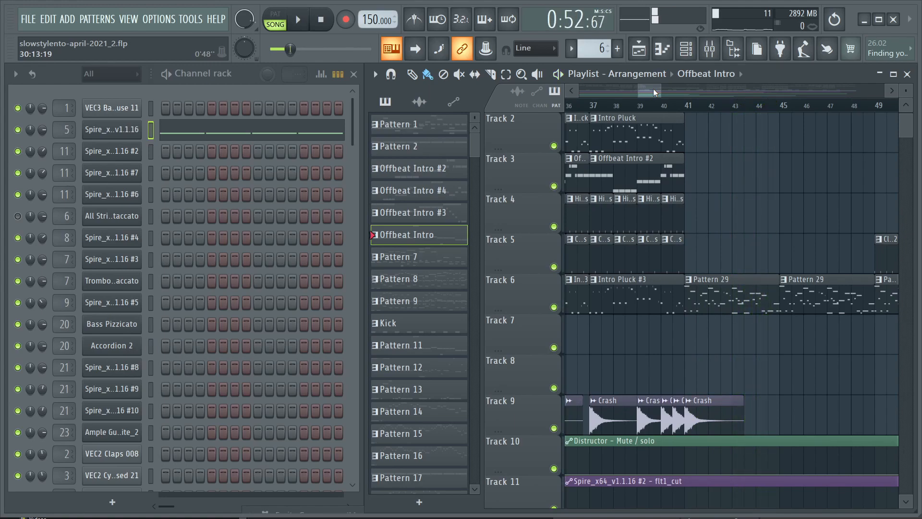
Step: Select Pattern 29 on Track 6, examine its Accordion 2 preset in FLEX, close the plugin, and audition the song from bar 41
left_click_drag(653, 88, 656, 87)
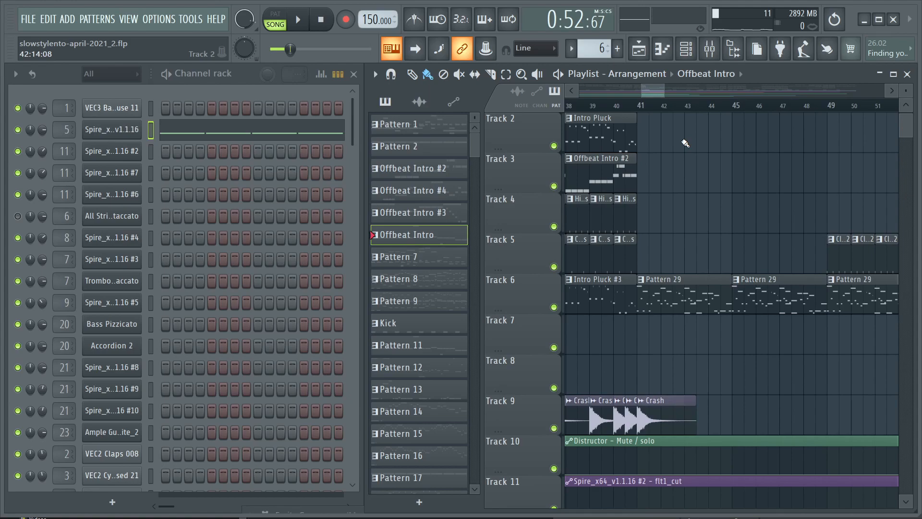
left_click(696, 281)
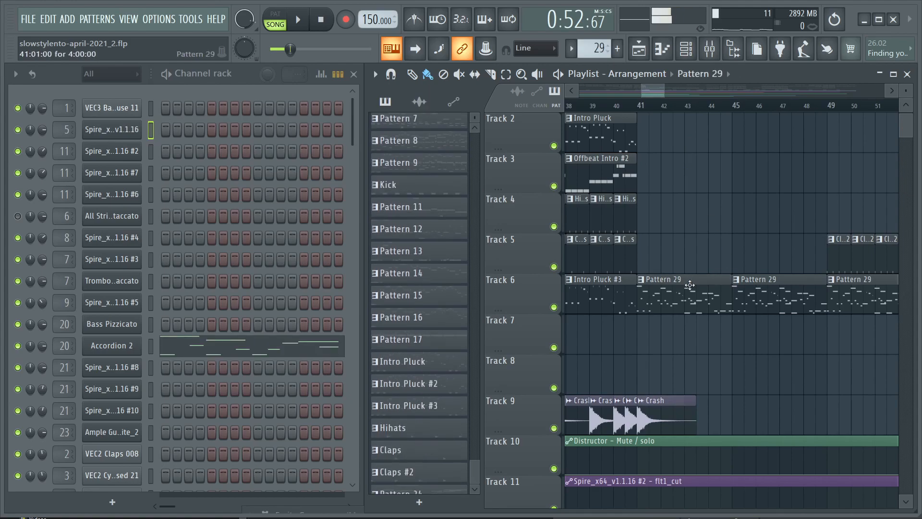
left_click(112, 346)
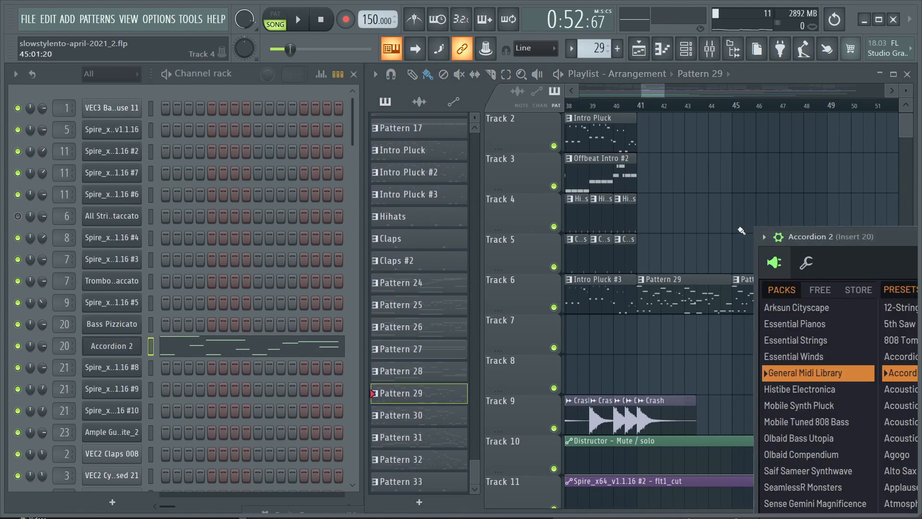
left_click_drag(858, 239, 246, 51)
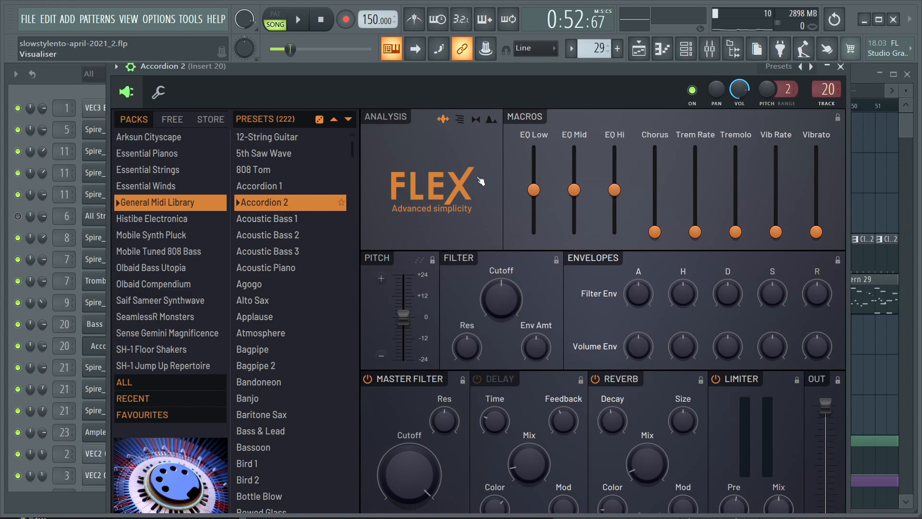
left_click(841, 68)
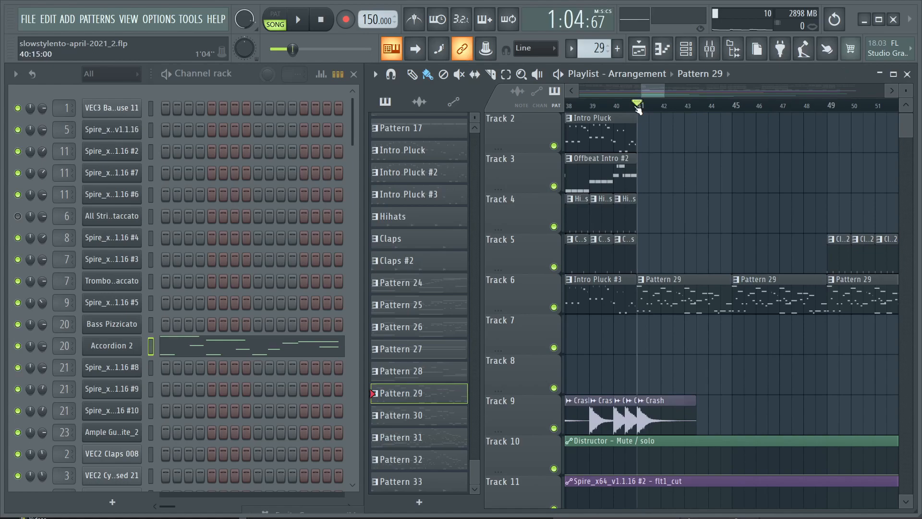
key("space")
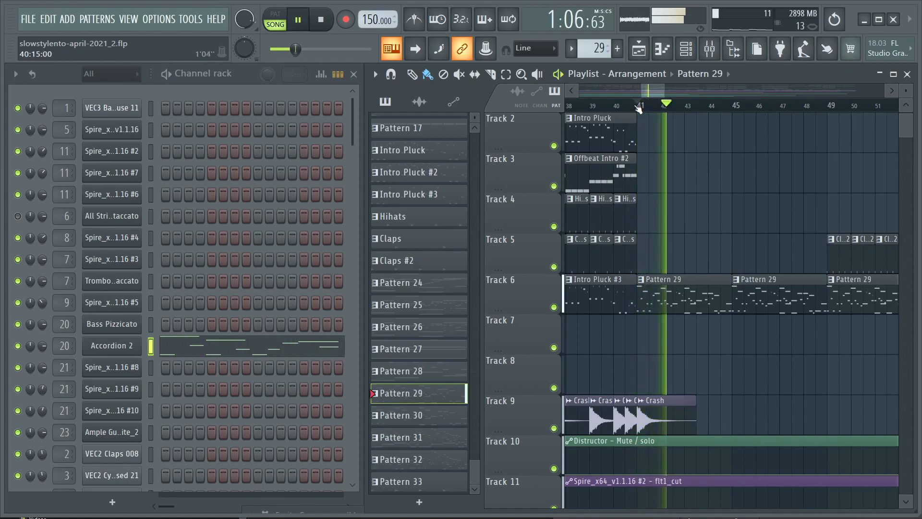
key("space")
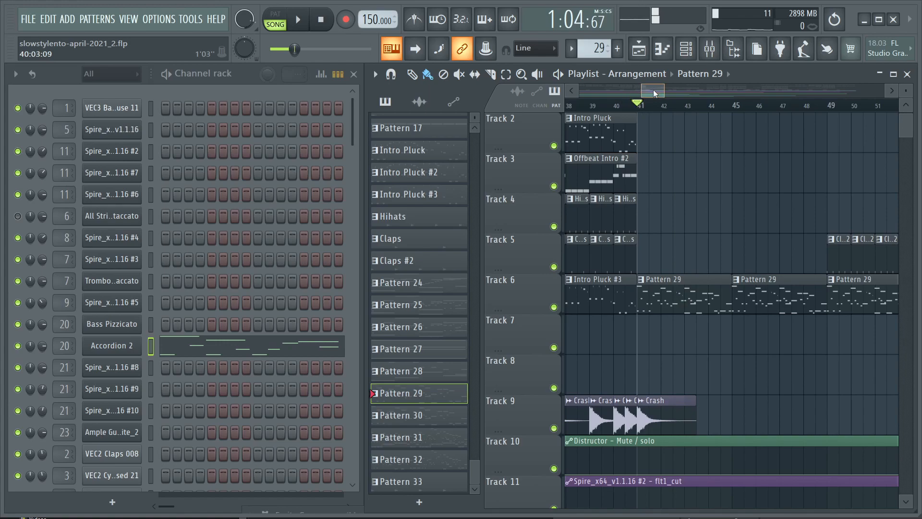
Step: Examine the Intro Pluck #3 notes in the piano roll while playing the pattern by itself, and close the piano roll
left_click_drag(653, 89, 649, 89)
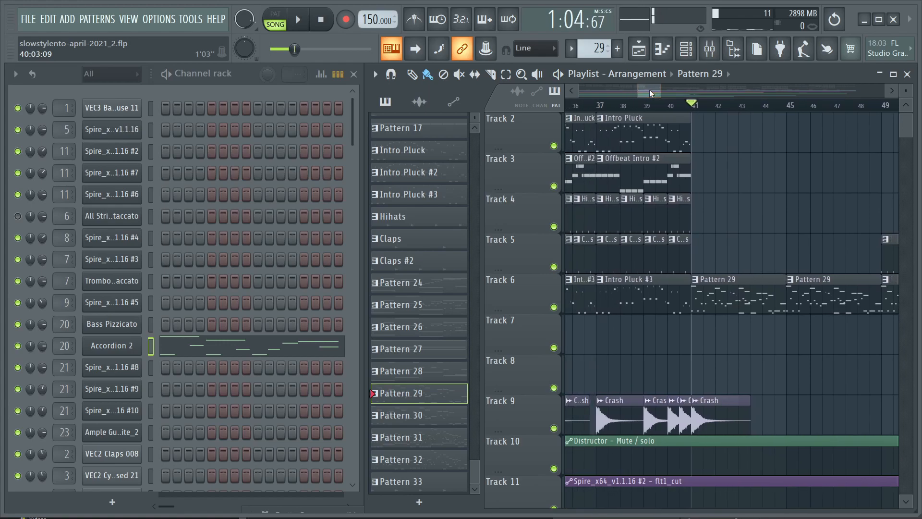
double_click(664, 294)
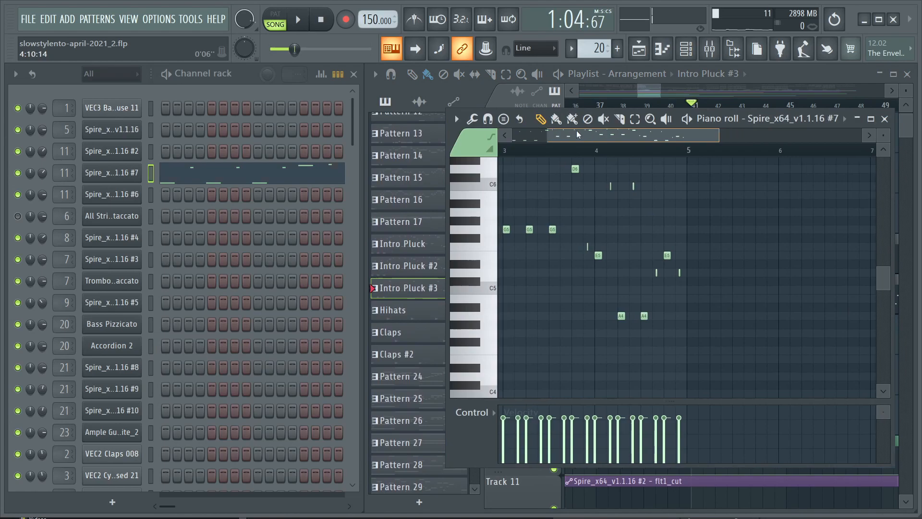
left_click_drag(578, 135, 542, 135)
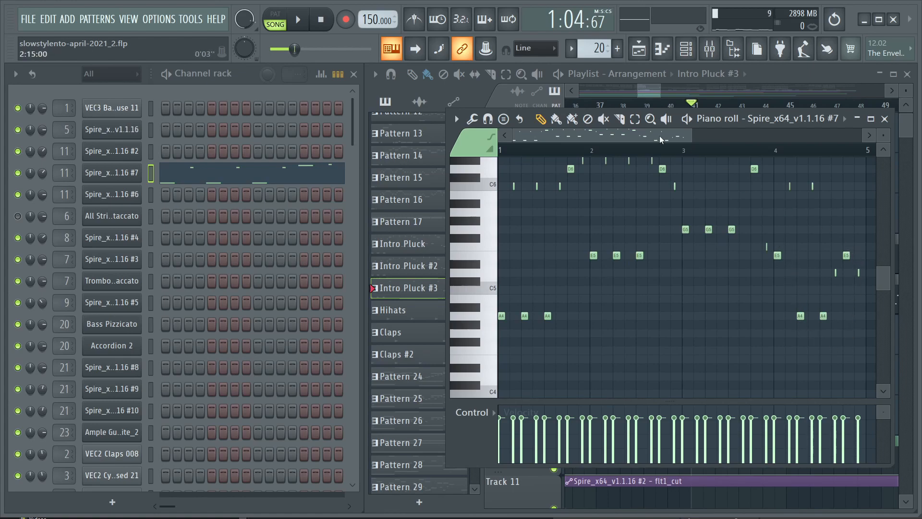
left_click(275, 13)
left_click(297, 20)
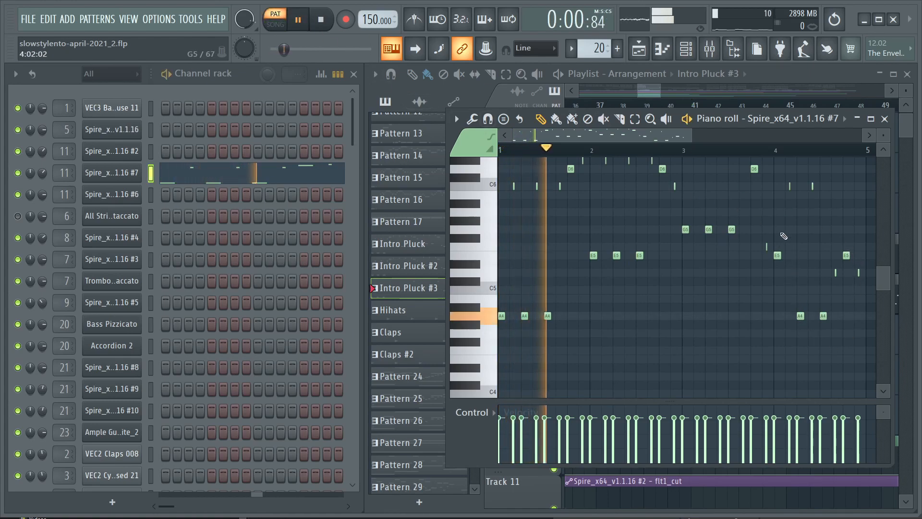
scroll(773, 297, "up", 3)
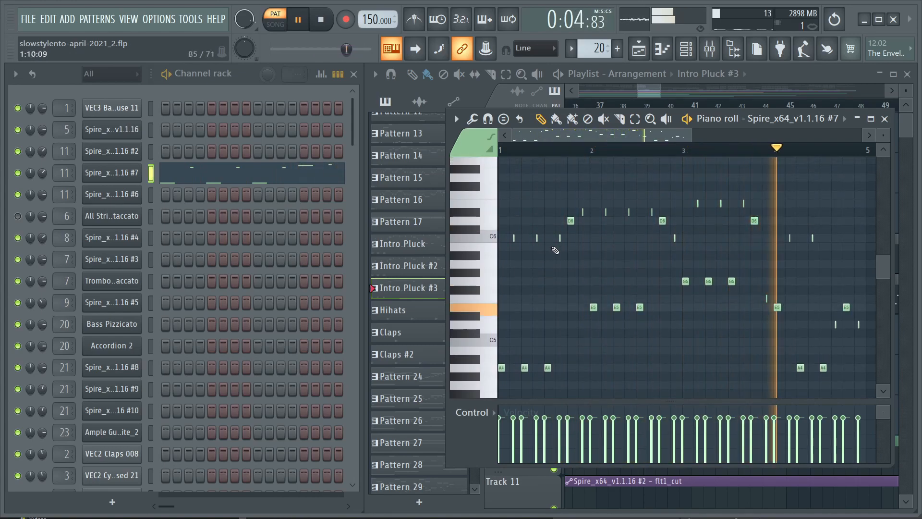
scroll(536, 280, "up", 7)
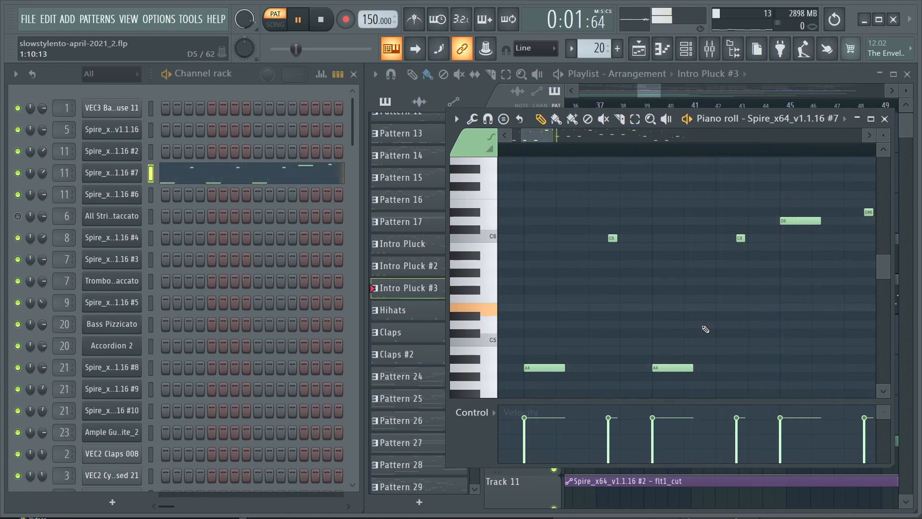
scroll(701, 319, "down", 3)
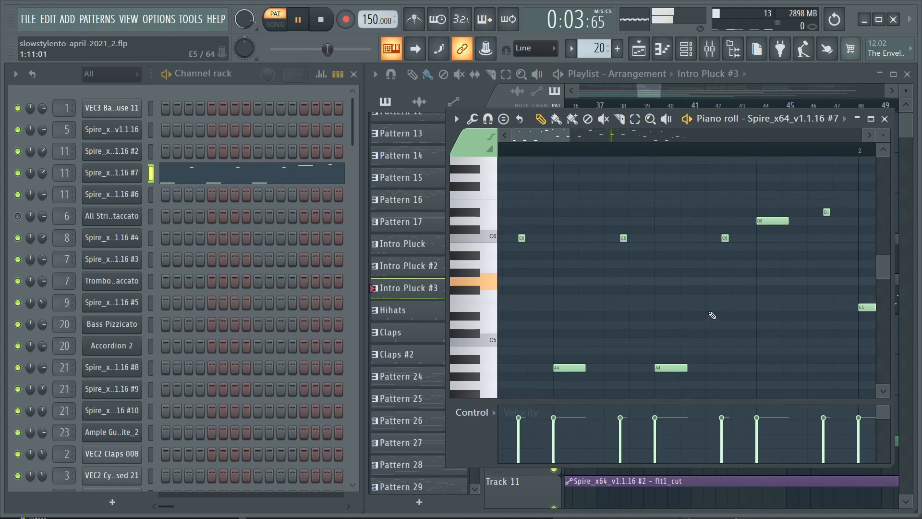
scroll(695, 321, "down", 3)
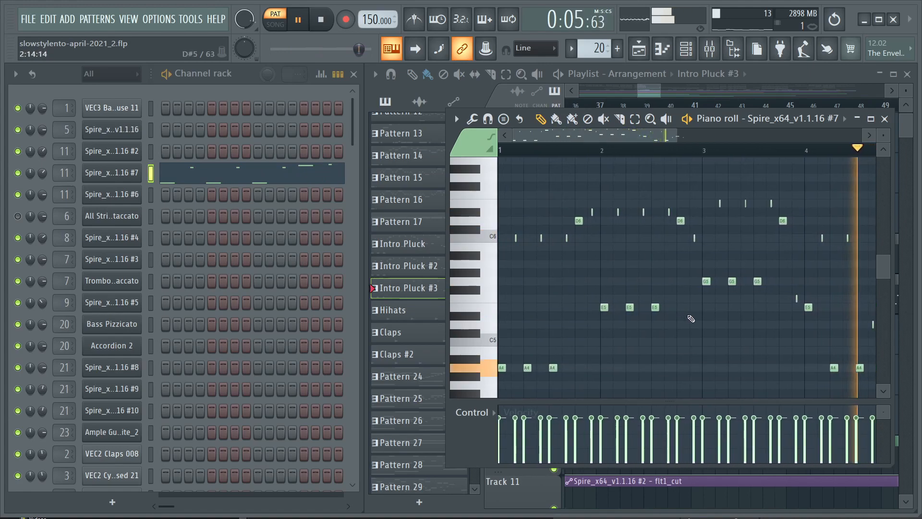
scroll(690, 319, "down", 1)
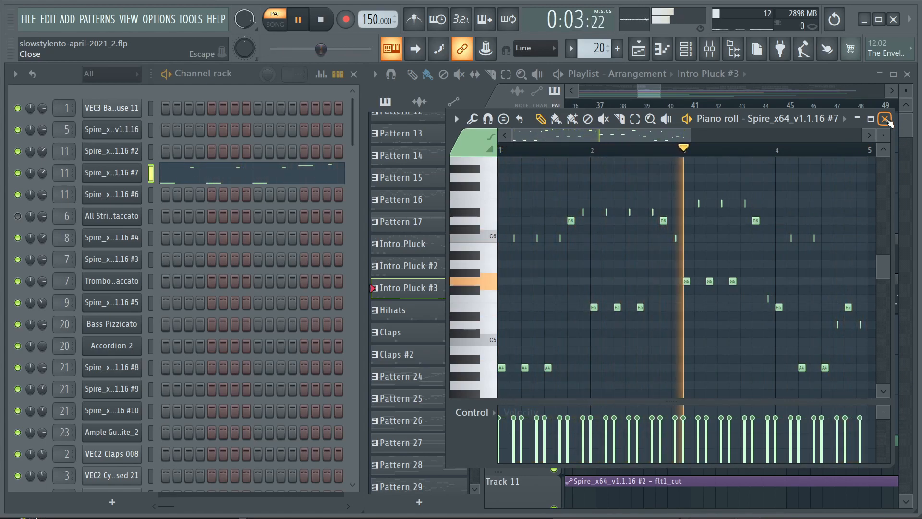
left_click(885, 119)
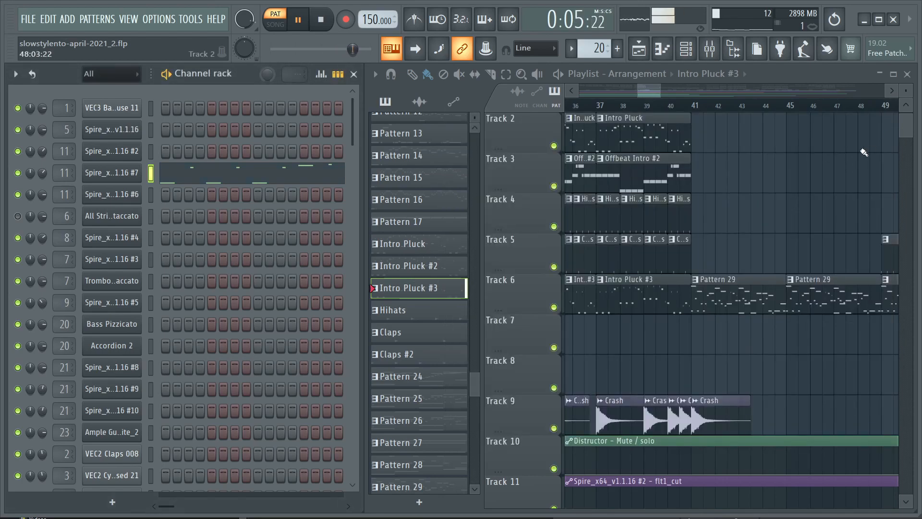
Step: Play the whole song from bar 41 through the Pattern 29 accordion section to beyond the Crash #2 entry at bar 54, and stop playback
left_click(701, 109)
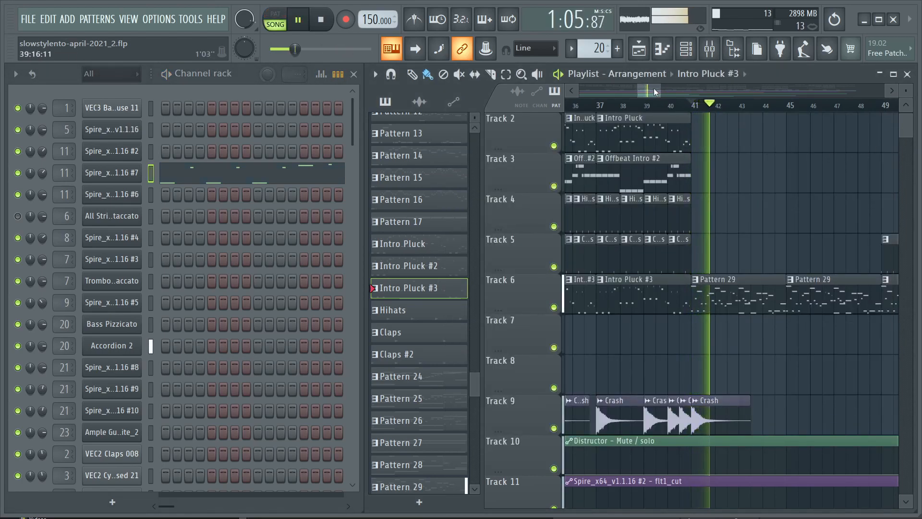
left_click_drag(653, 88, 661, 89)
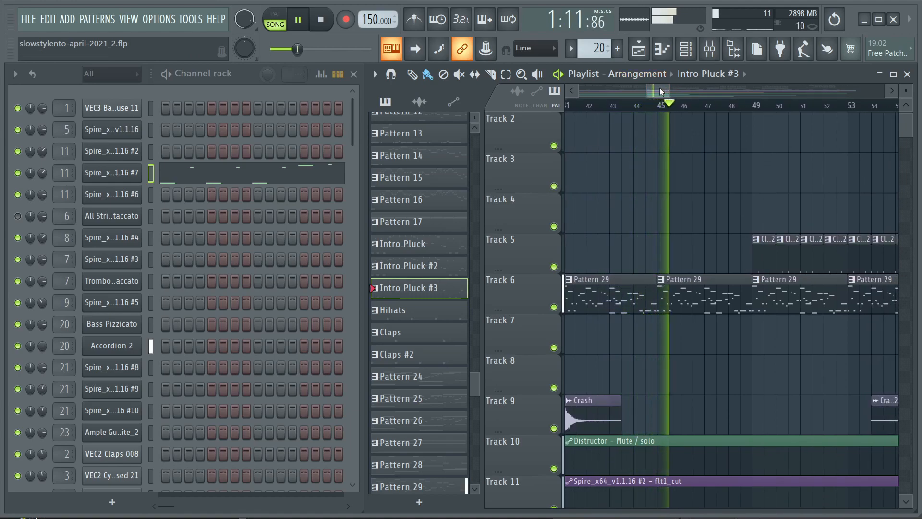
left_click_drag(660, 88, 662, 90)
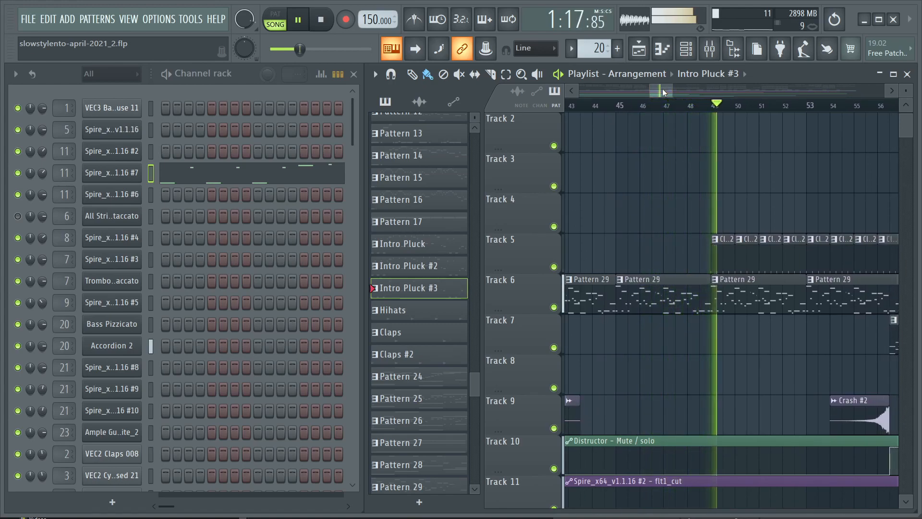
left_click_drag(663, 92, 673, 90)
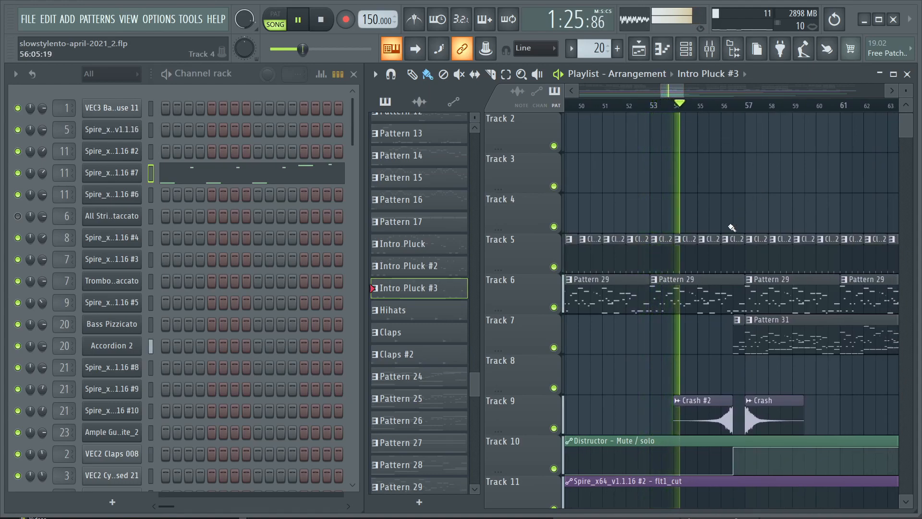
key("space")
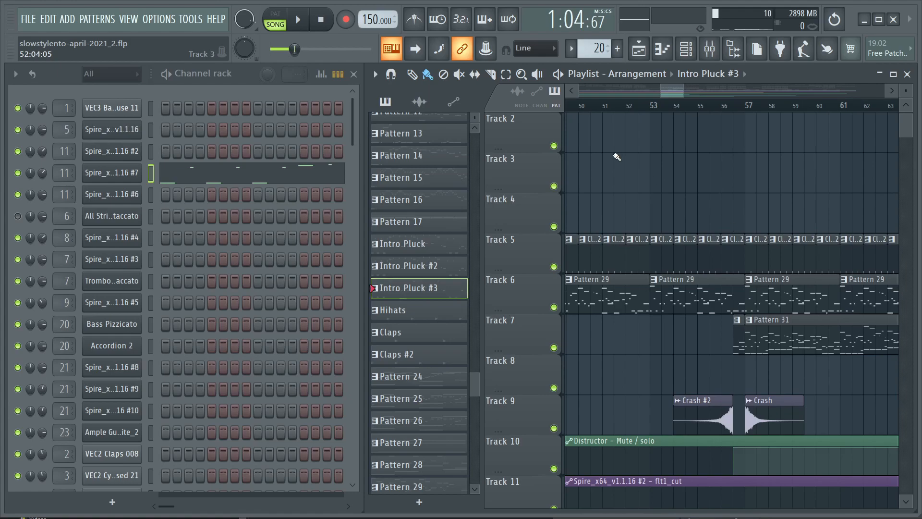
Step: Audition the Pattern 31 entry on Track 7 twice, playing from the middle of bar 55, and stop playback
left_click(708, 107)
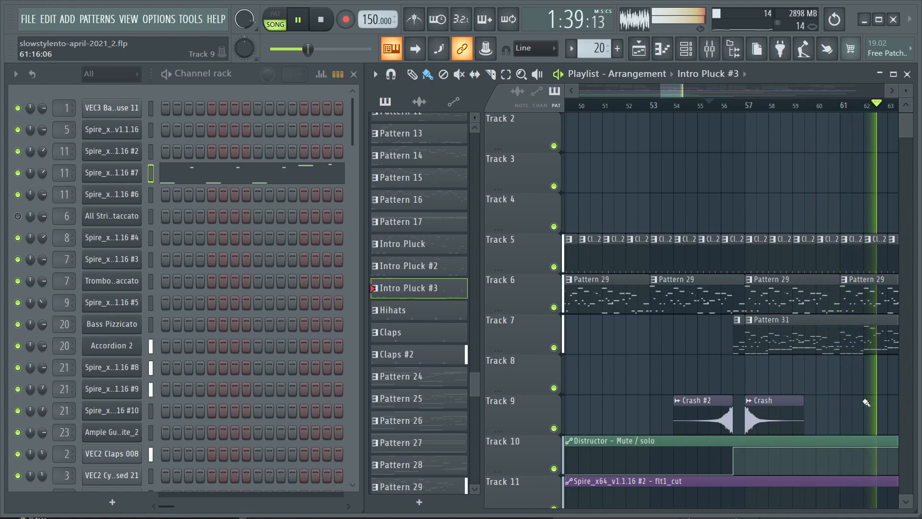
key("space")
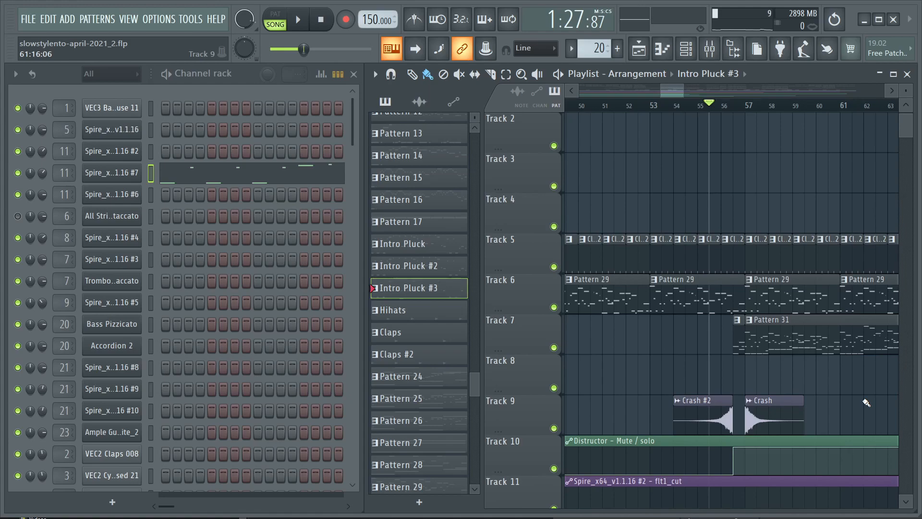
key("space")
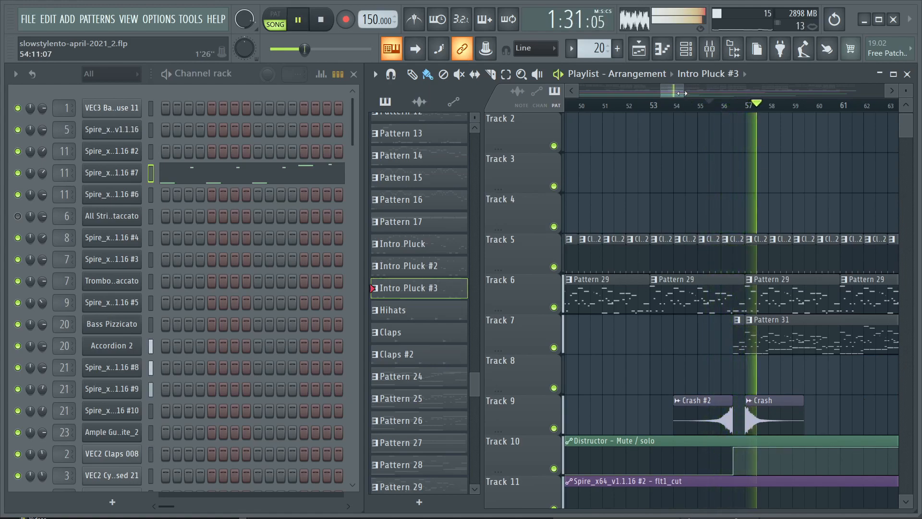
left_click_drag(679, 94, 684, 94)
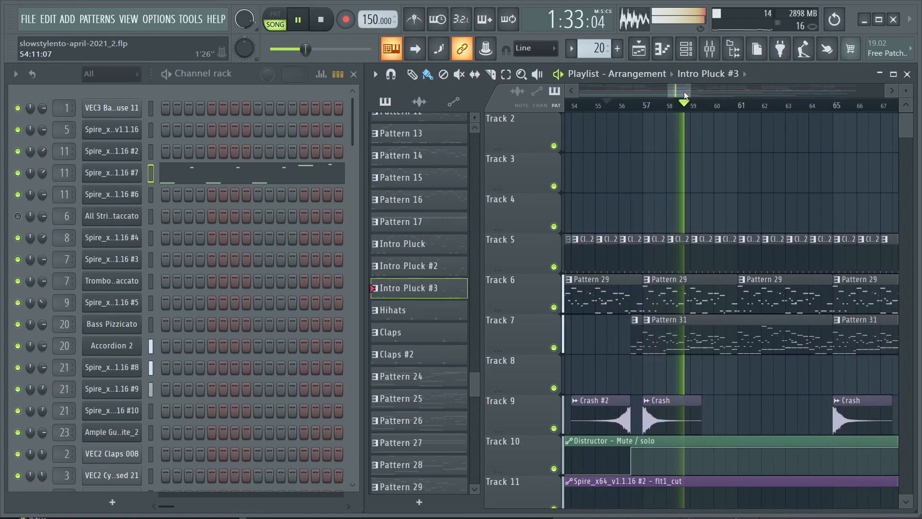
key("space")
Step: Open Pattern 31 from Track 7 and examine the Spire #8 melody notes across the pattern in the piano roll
double_click(682, 330)
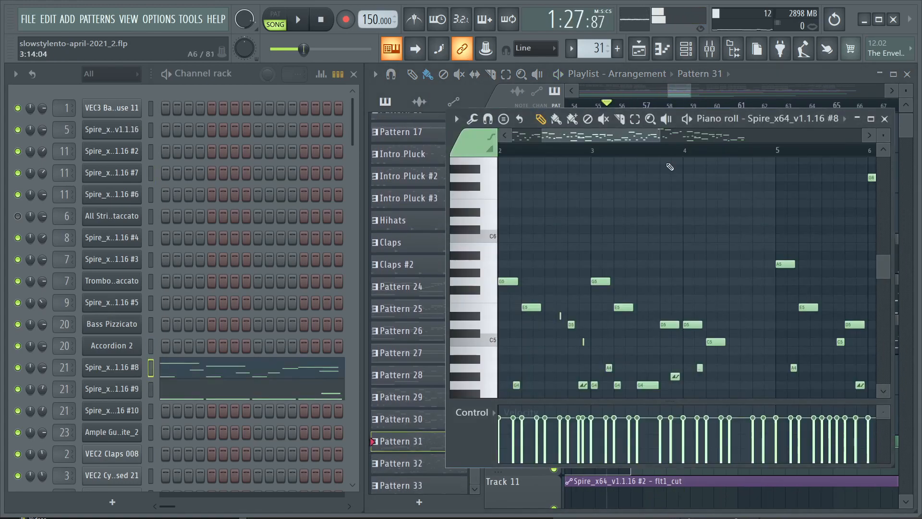
scroll(624, 269, "down", 4)
right_click(137, 367)
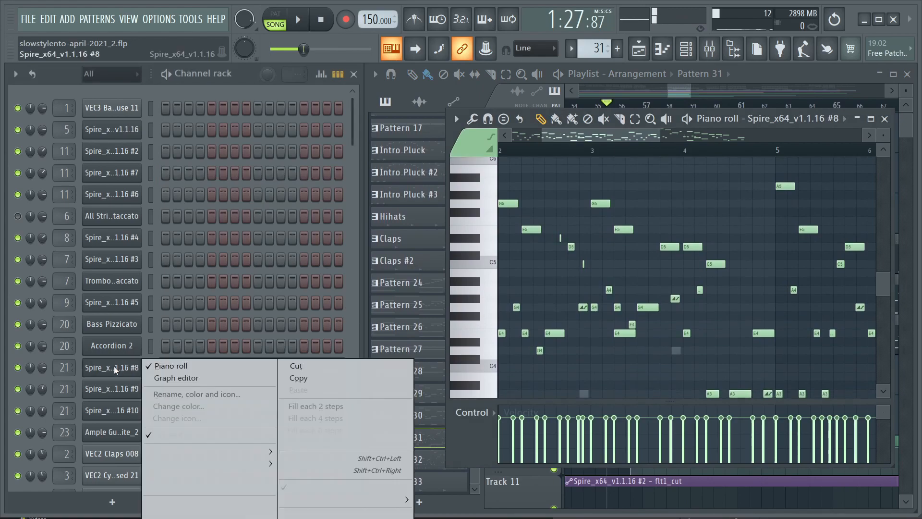
left_click(168, 366)
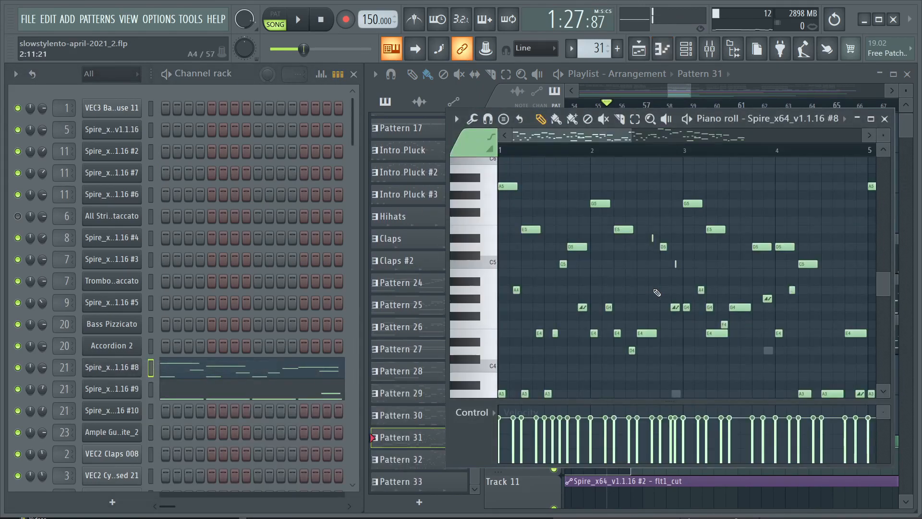
mouse_move(883, 135)
left_mouse_down()
mouse_move(883, 148)
mouse_move(883, 136)
left_mouse_up()
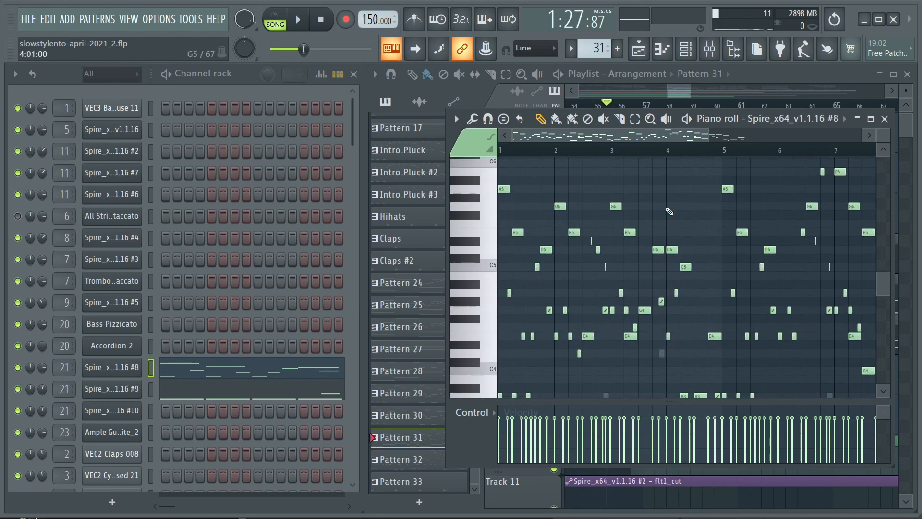
scroll(582, 283, "down", 3)
scroll(544, 336, "up", 4)
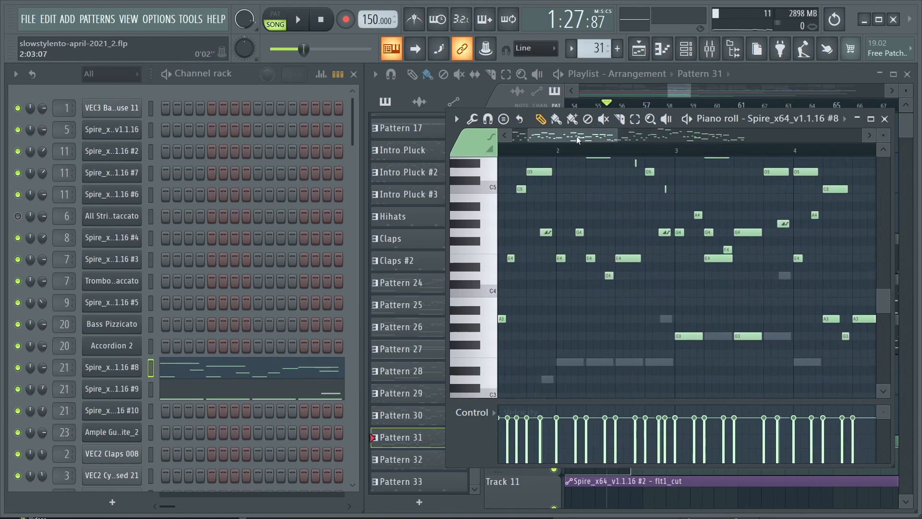
scroll(533, 271, "left", 1)
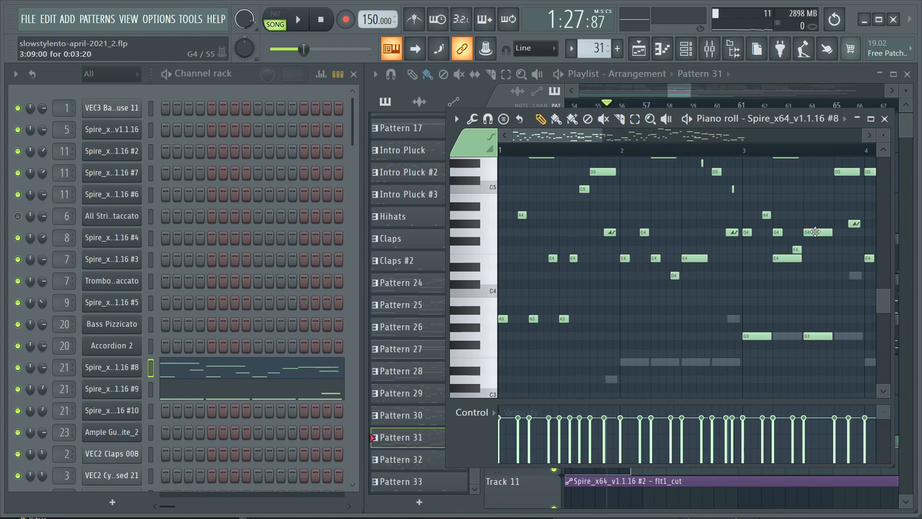
scroll(781, 255, "up", 2)
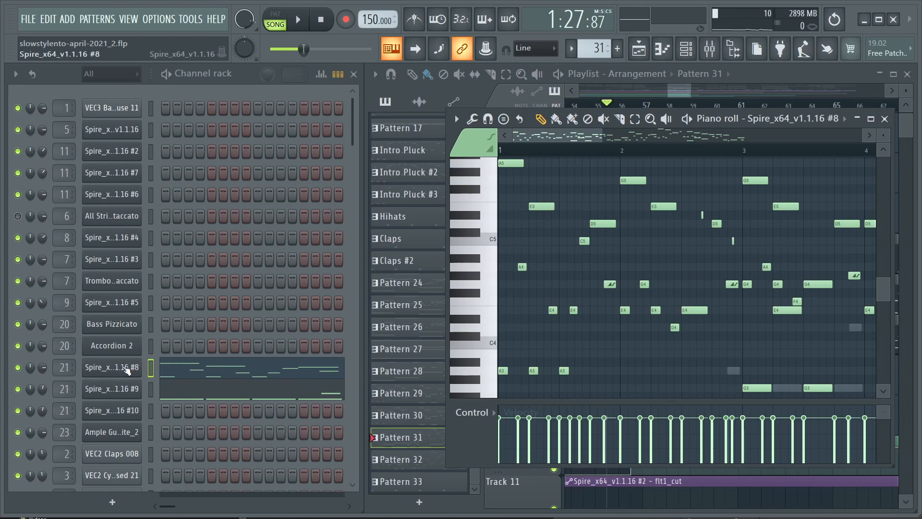
Step: Examine the Spire #8 lead preset and its mono and poly mode options, and close the plugin
left_click(112, 367)
left_click_drag(868, 219, 421, 182)
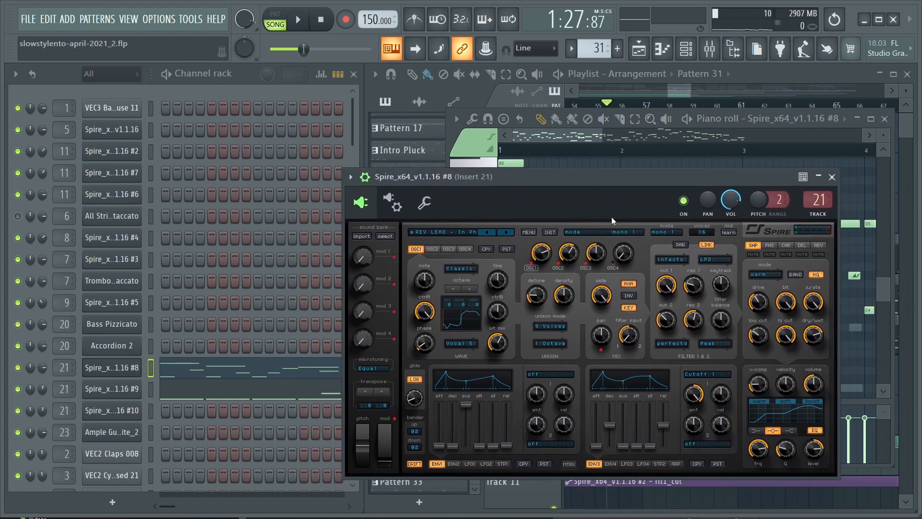
left_click(666, 232)
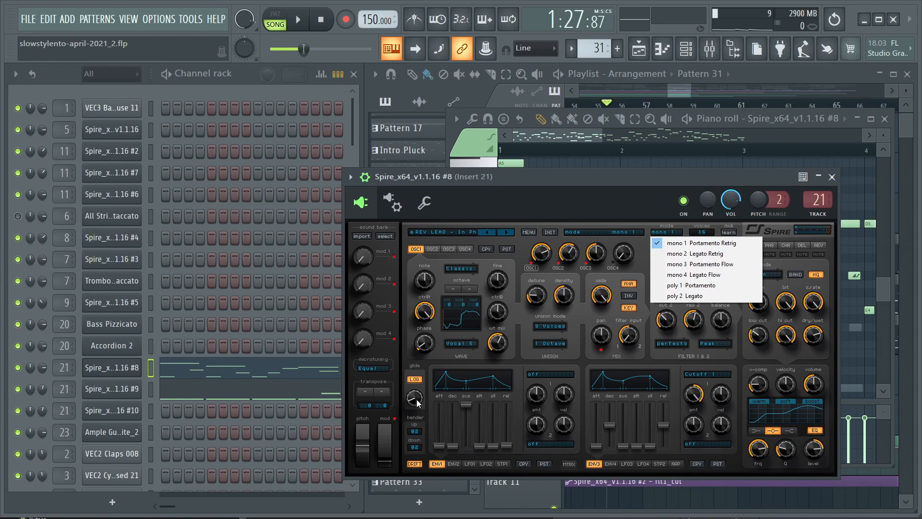
left_click(831, 177)
Step: Audition the song briefly, switch to pattern playback, play Pattern 31 by itself while following its notes, and stop playback
key("space")
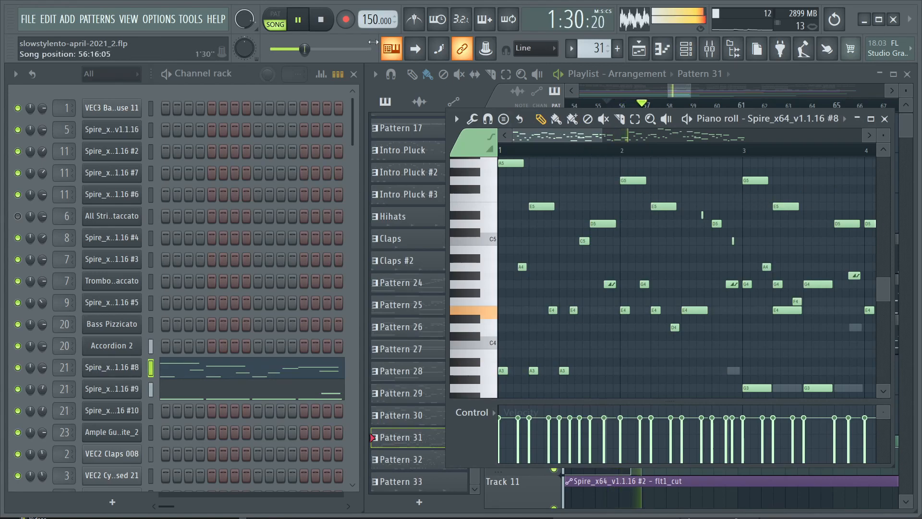
left_click(288, 20)
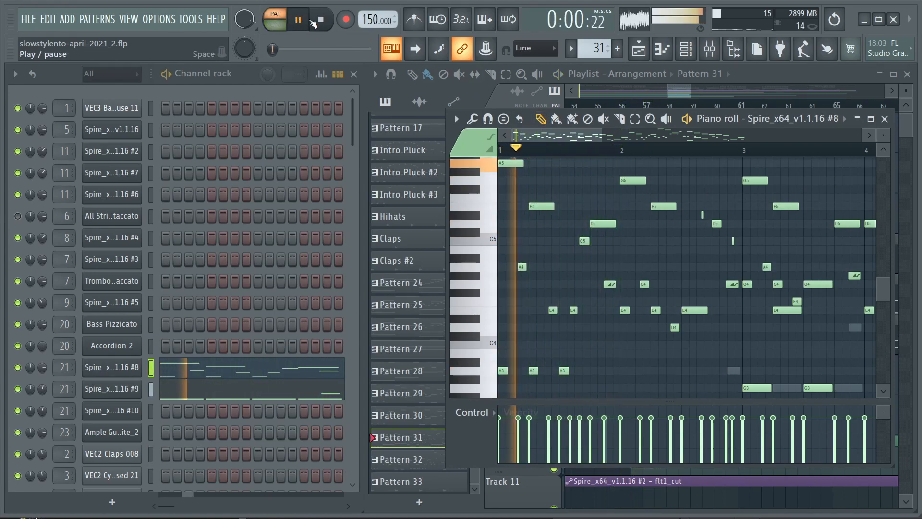
scroll(665, 231, "down", 2)
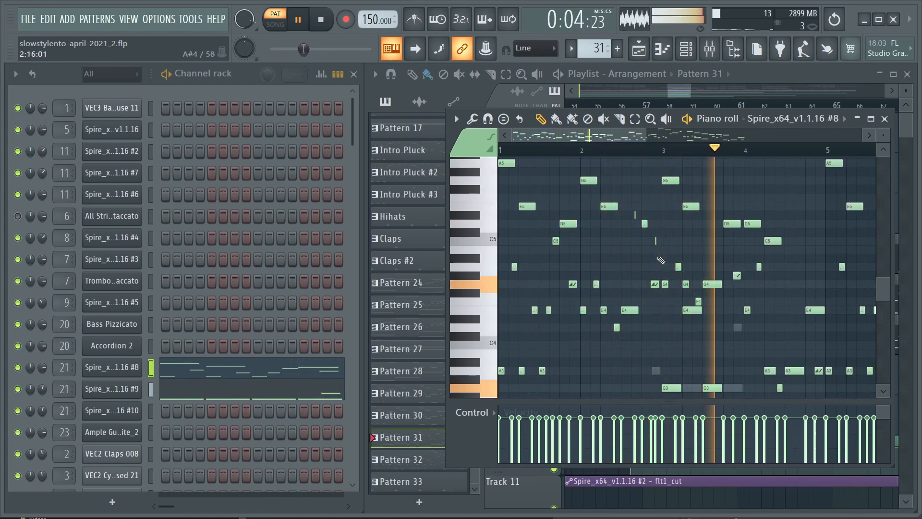
scroll(668, 270, "down", 3)
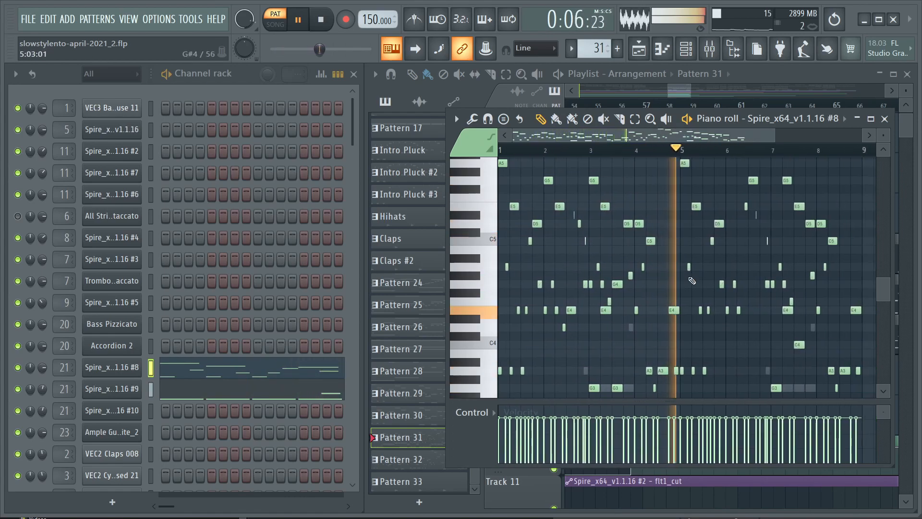
scroll(752, 291, "up", 2)
scroll(748, 291, "up", 2)
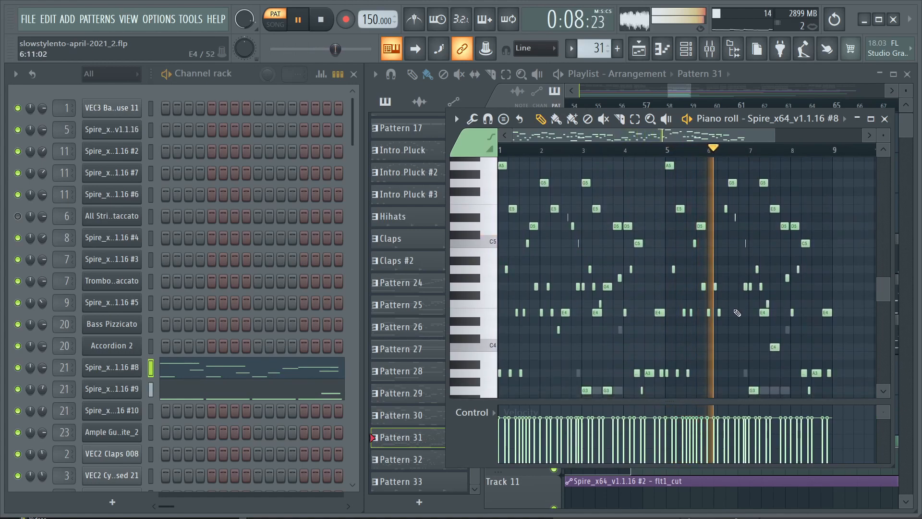
scroll(753, 279, "down", 2)
key("space")
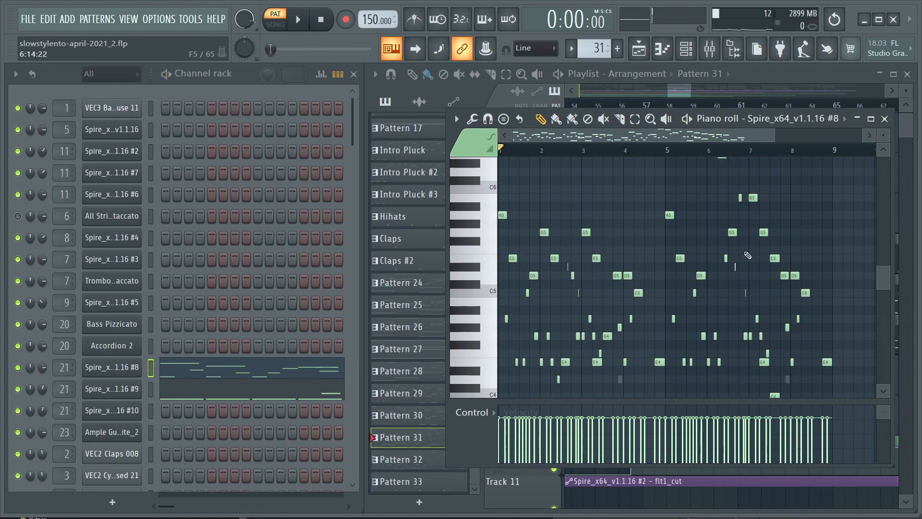
Step: Examine the long G5 note and the short note below it in bar 6, audition Pattern 31 from that G5, and stop playback
scroll(723, 273, "up", 5)
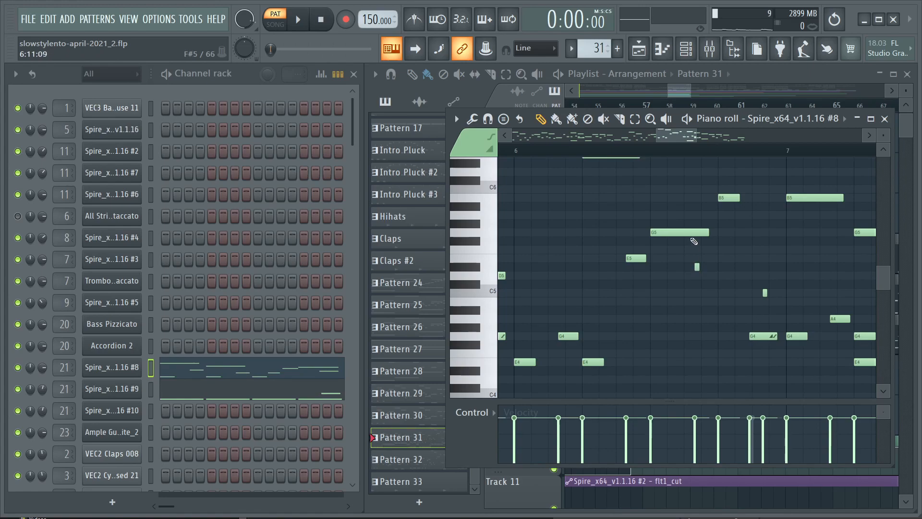
scroll(699, 261, "up", 4)
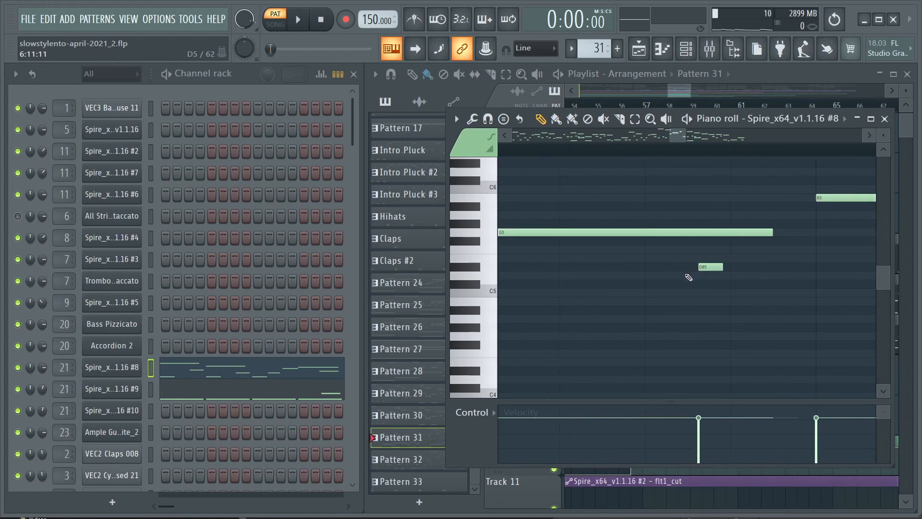
scroll(653, 240, "down", 4)
left_click_drag(610, 155, 577, 151)
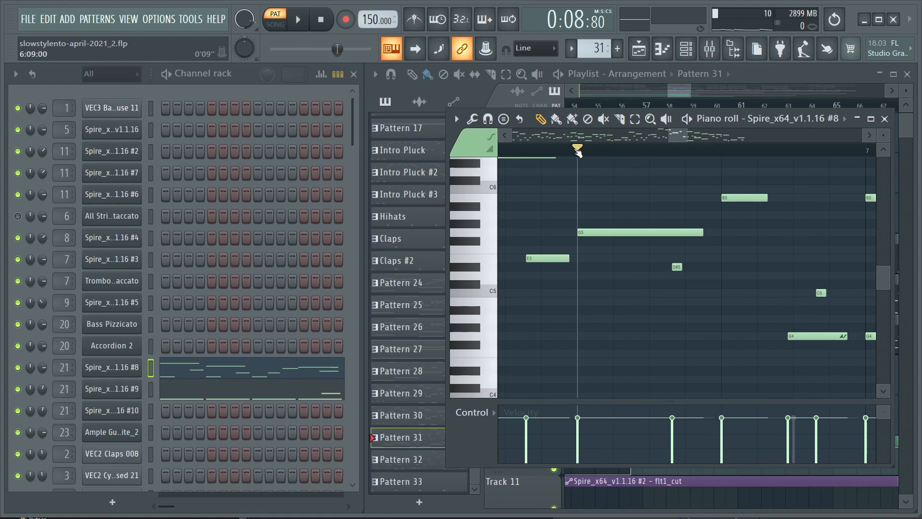
key("space")
left_click(577, 151)
left_click(577, 151)
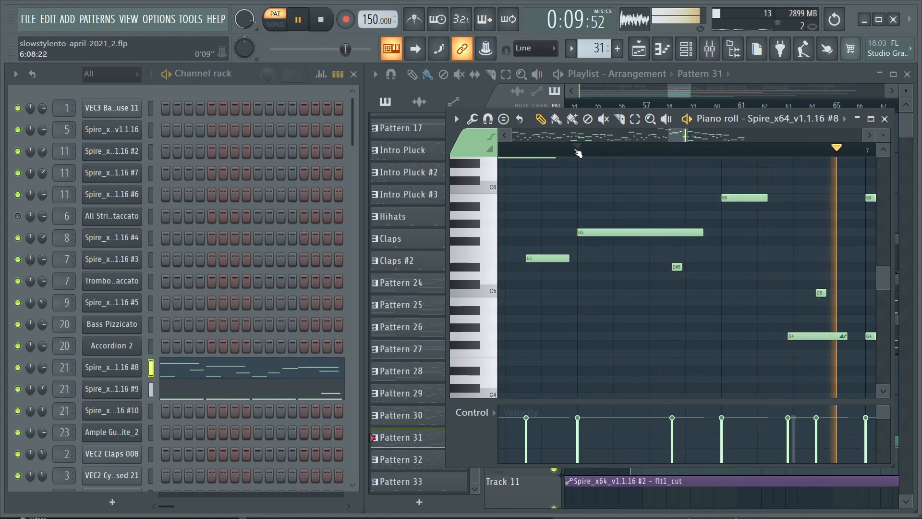
scroll(600, 237, "down", 5)
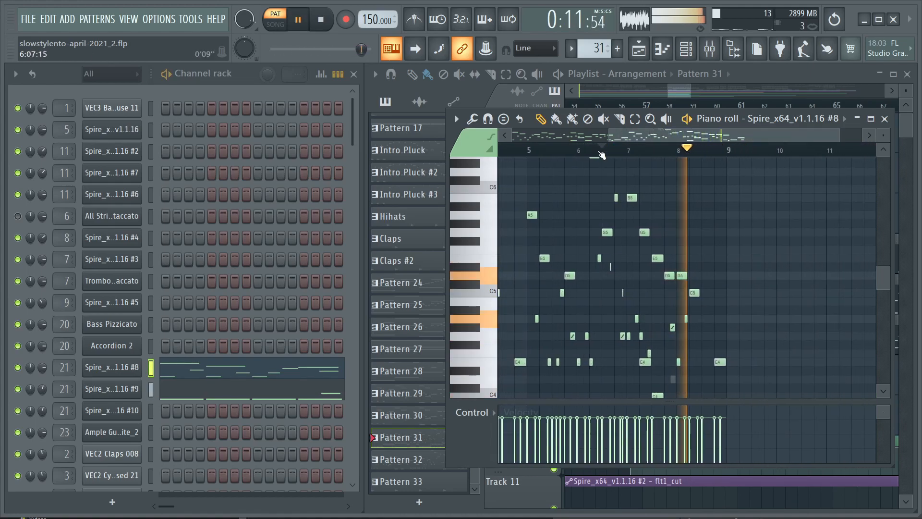
scroll(642, 211, "down", 3)
scroll(643, 211, "down", 2)
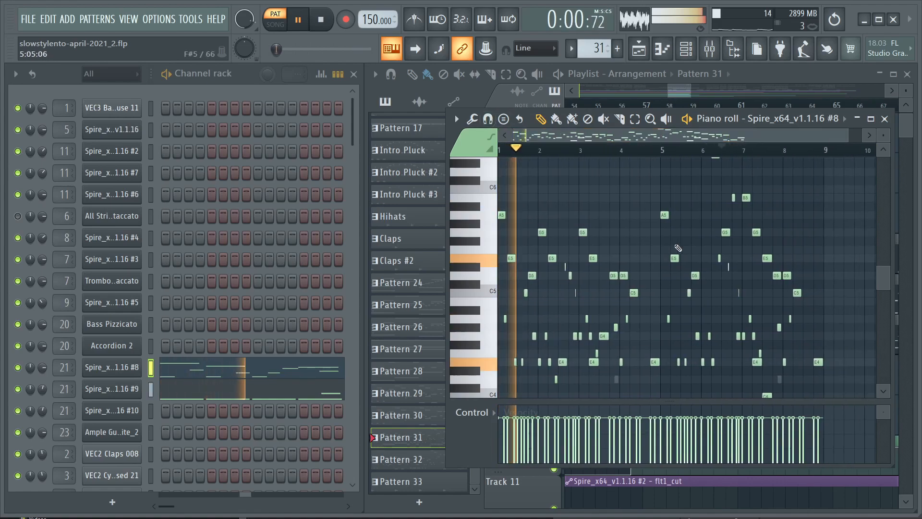
key("space")
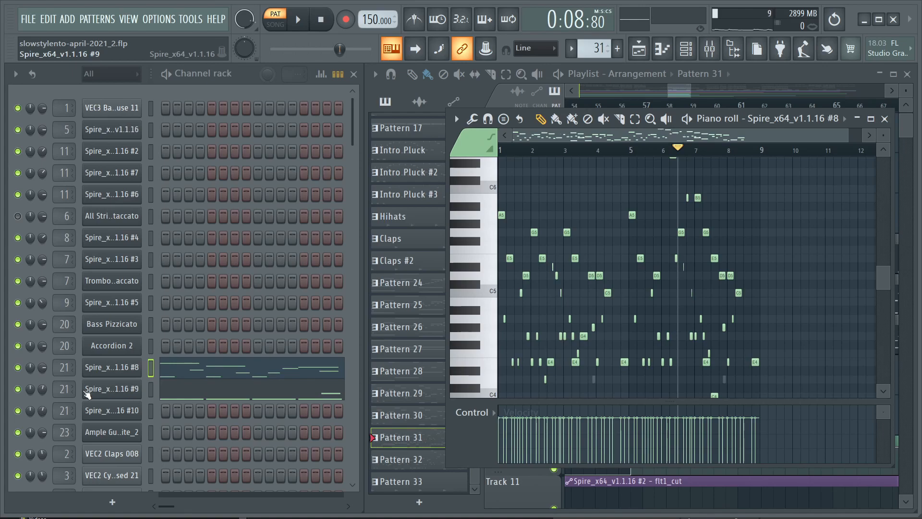
Step: Mute the Spire #9 channel, audition the Spire #8 part of Pattern 31 twice from bar 6, and stop playback
left_click(17, 389)
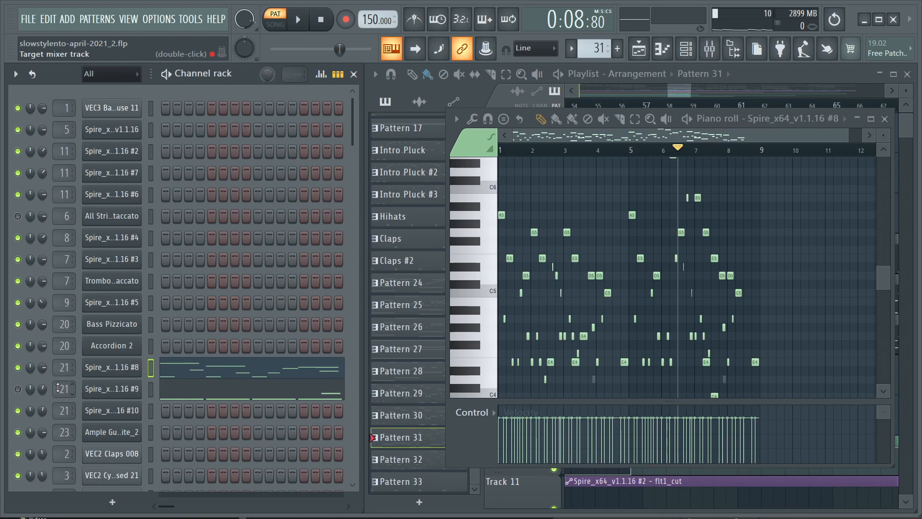
key("space")
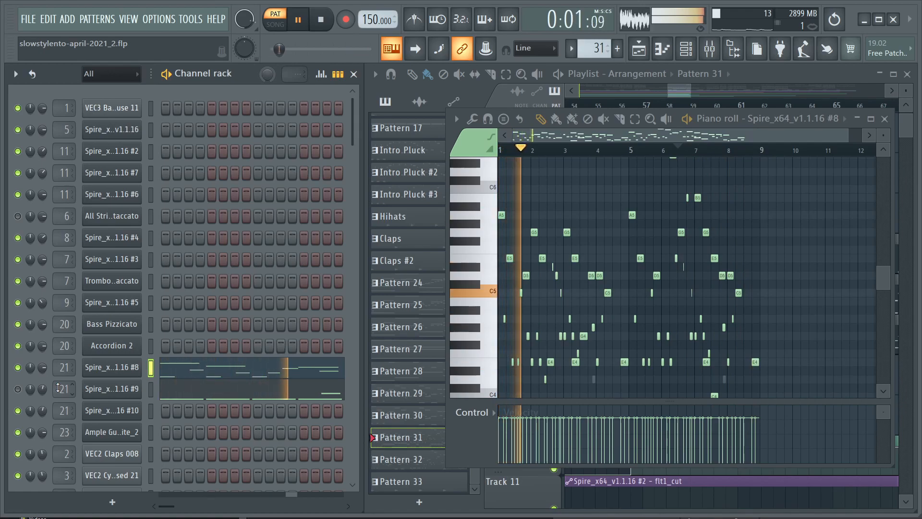
key("space")
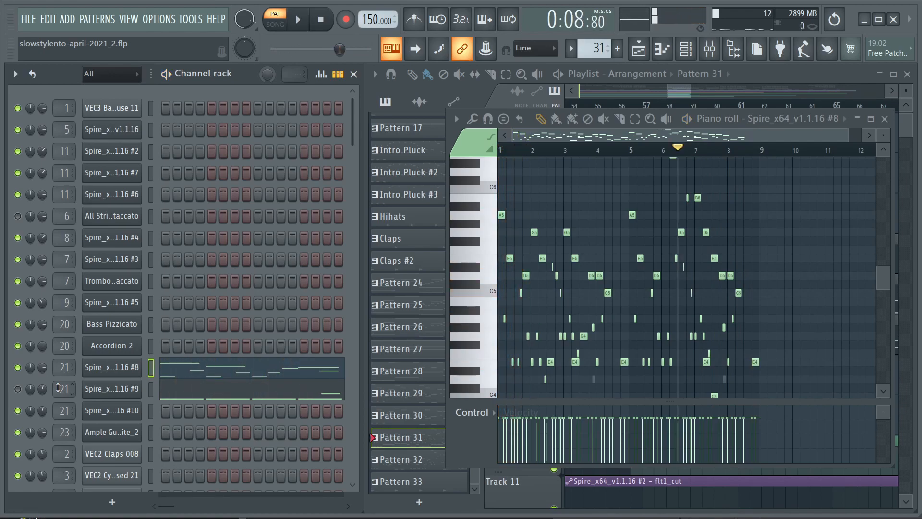
key("space")
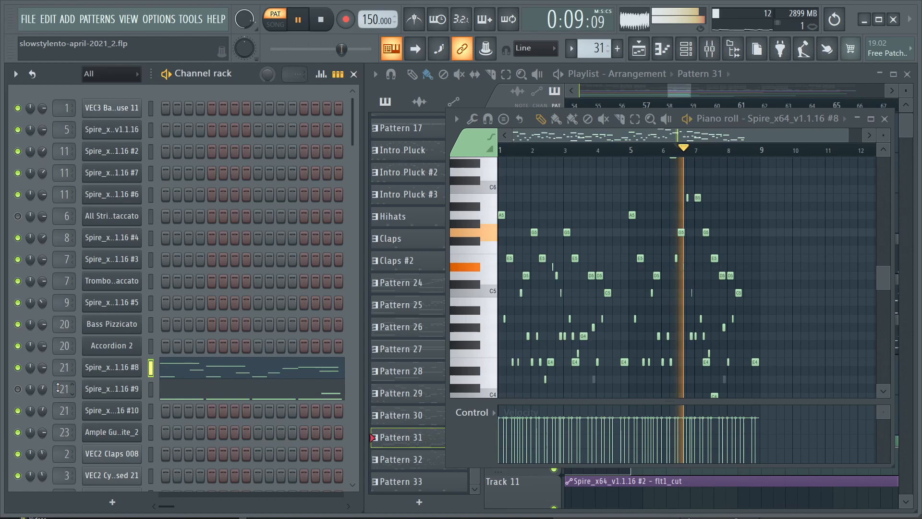
key("space")
Step: Mute the Spire #8 channel, unmute Spire #9, and show the low Spire #9 notes of Pattern 31 in the piano roll
left_click(18, 368)
left_click(18, 389)
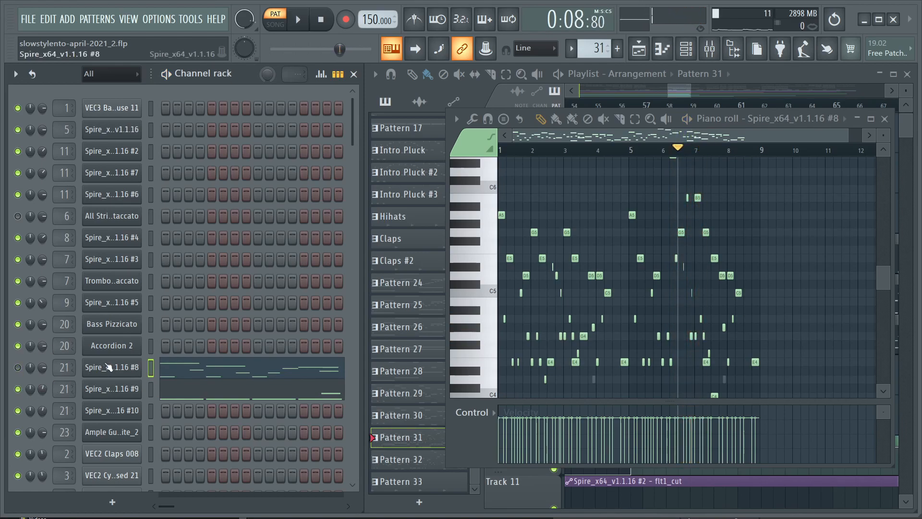
right_click(113, 392)
left_click(174, 389)
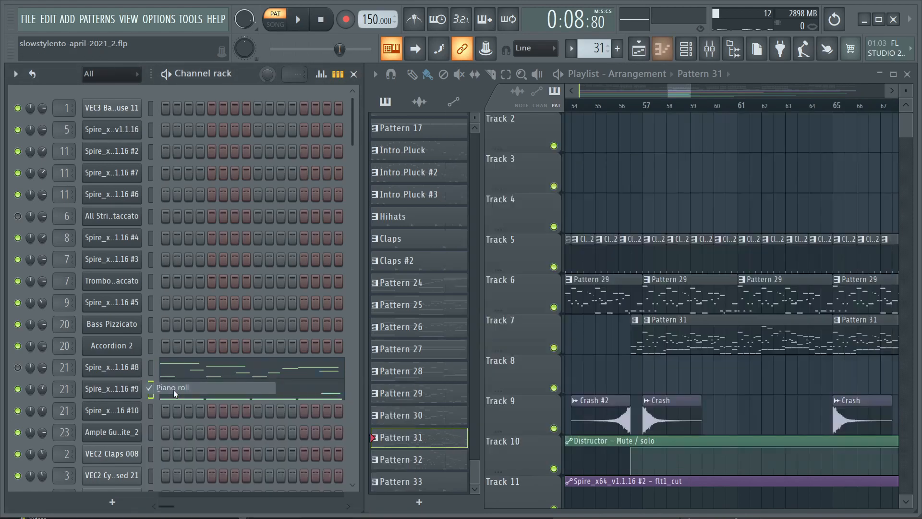
right_click(114, 389)
left_click(175, 388)
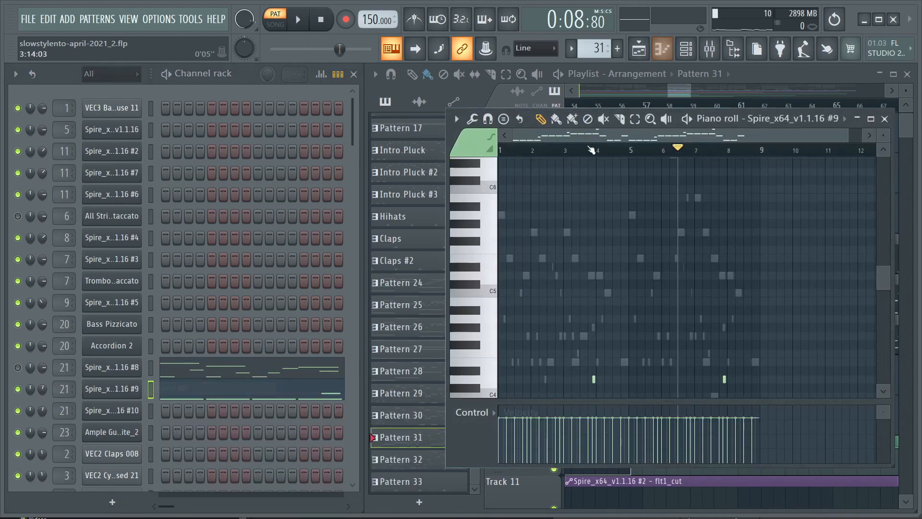
scroll(621, 299, "down", 5)
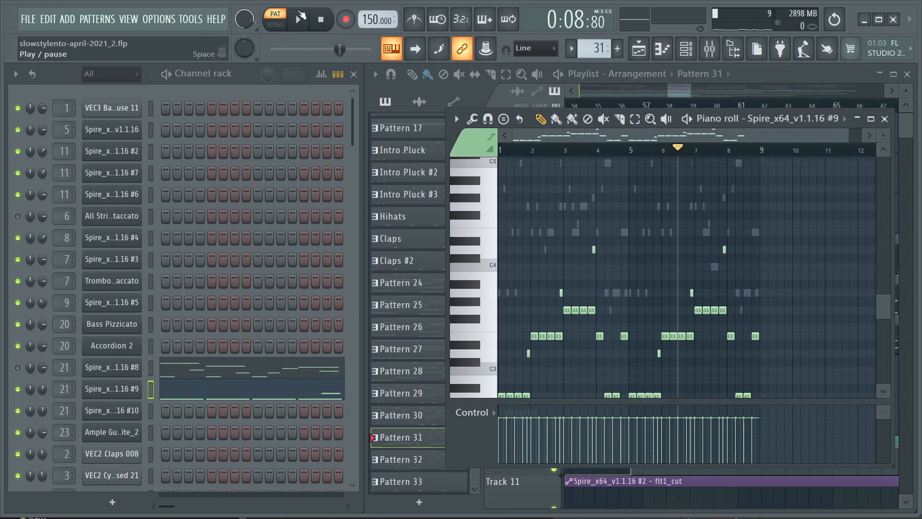
Step: Audition the low Spire #9 notes of Pattern 31 repeatedly from the middle of bar 6
key("space")
scroll(653, 316, "down", 3)
key("space")
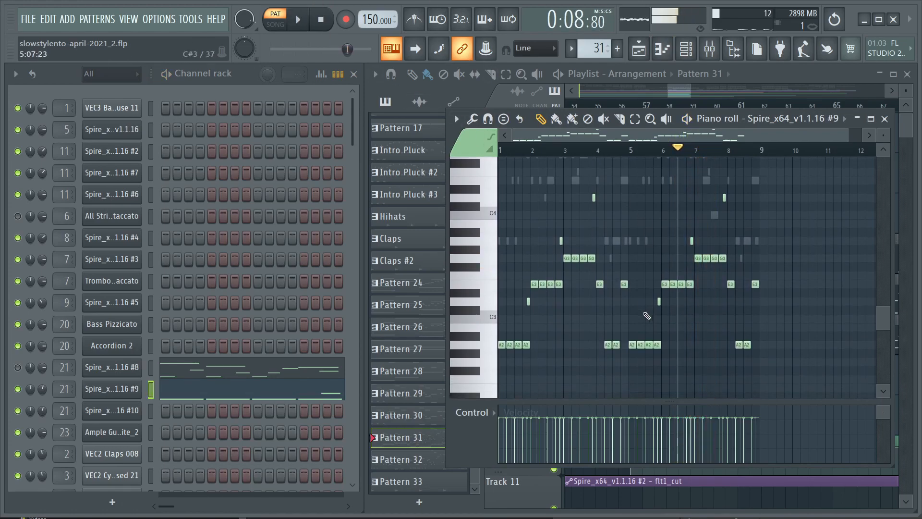
key("space")
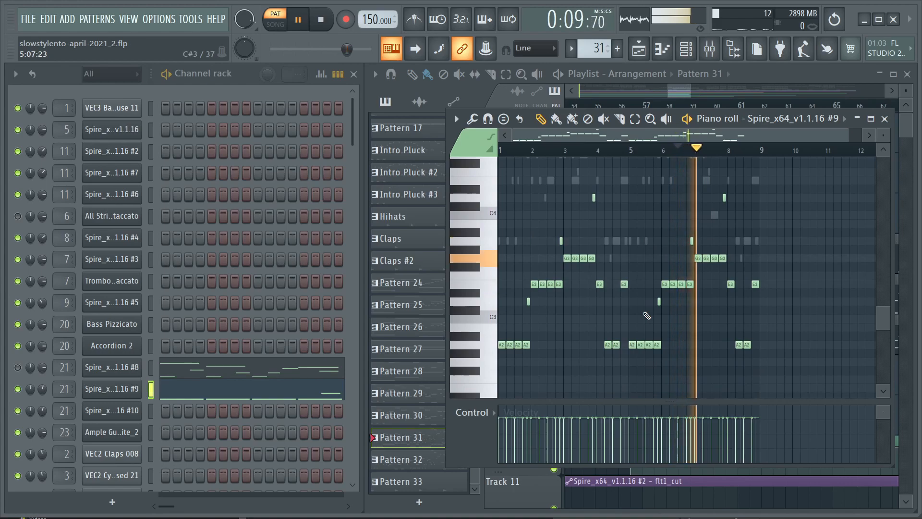
key("space")
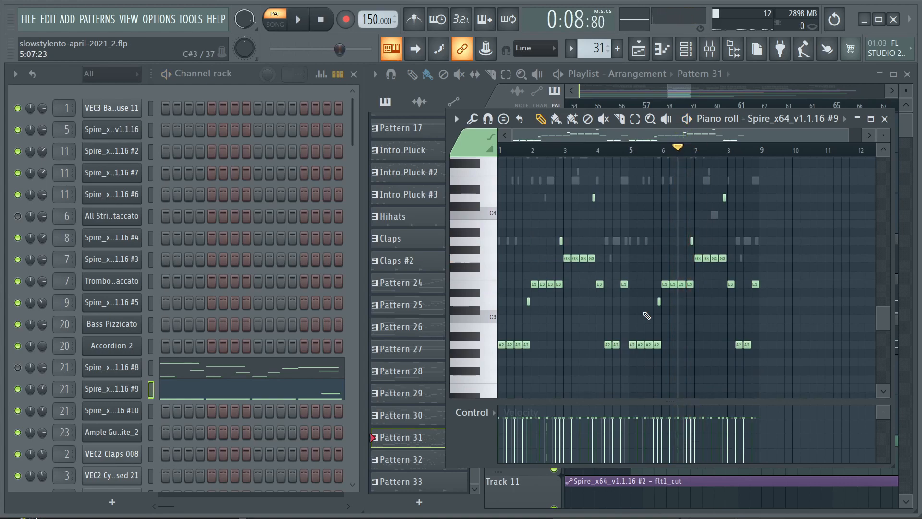
key("space")
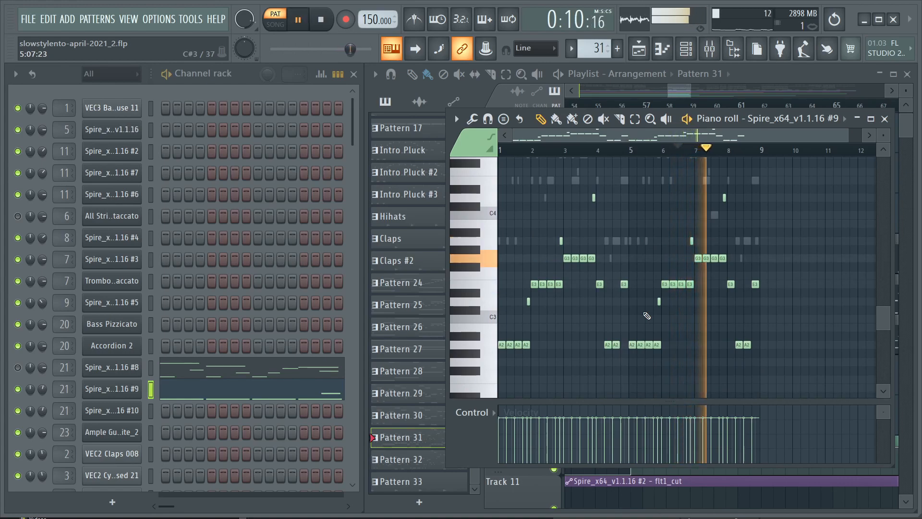
Step: Reopen the Spire #9 notes of Pattern 31 in the piano roll and follow them playing from around bar 4
right_click(140, 386)
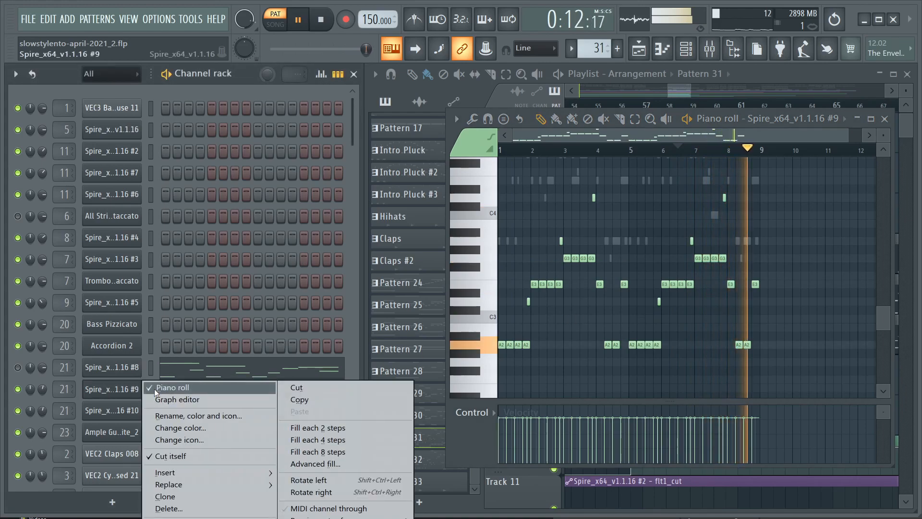
left_click(154, 390)
left_click(128, 394)
left_click_drag(821, 186, 465, 186)
left_click(808, 186)
right_click(133, 394)
left_click(158, 385)
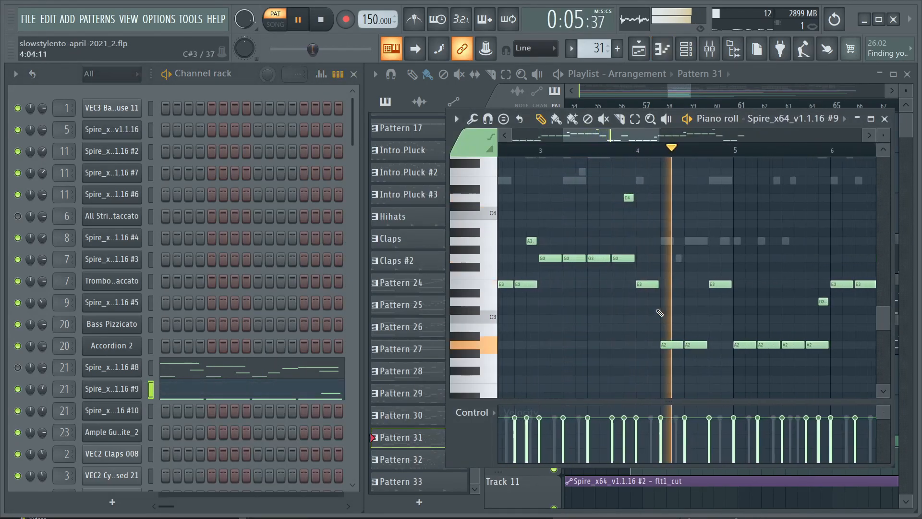
left_click(614, 153)
left_click(616, 154)
scroll(648, 327, "down", 5)
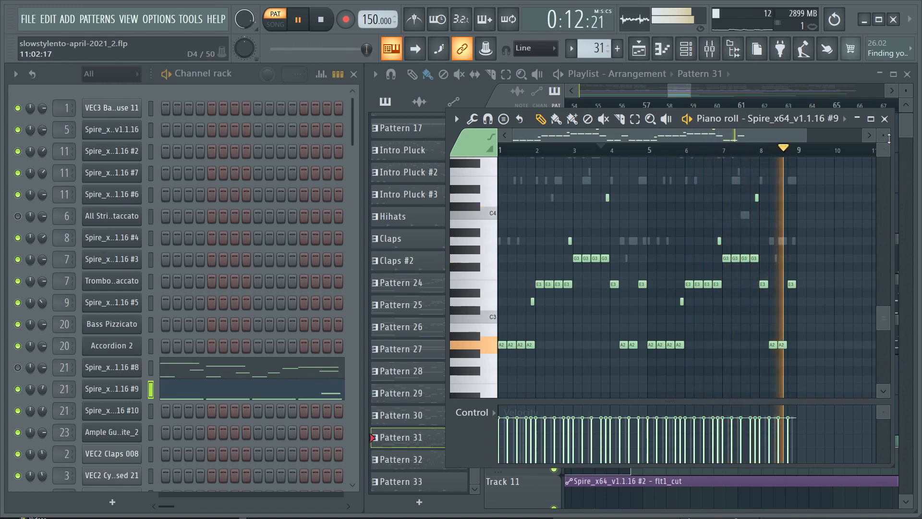
Step: Unmute the Spire #8 channel, close the piano roll, and play the song arrangement from just before bar 57
key("space")
left_click(189, 398)
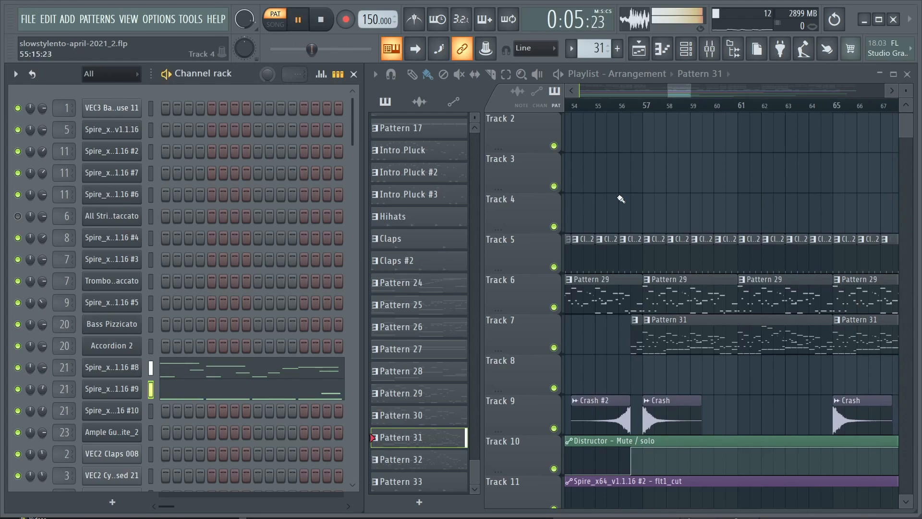
left_click(629, 109)
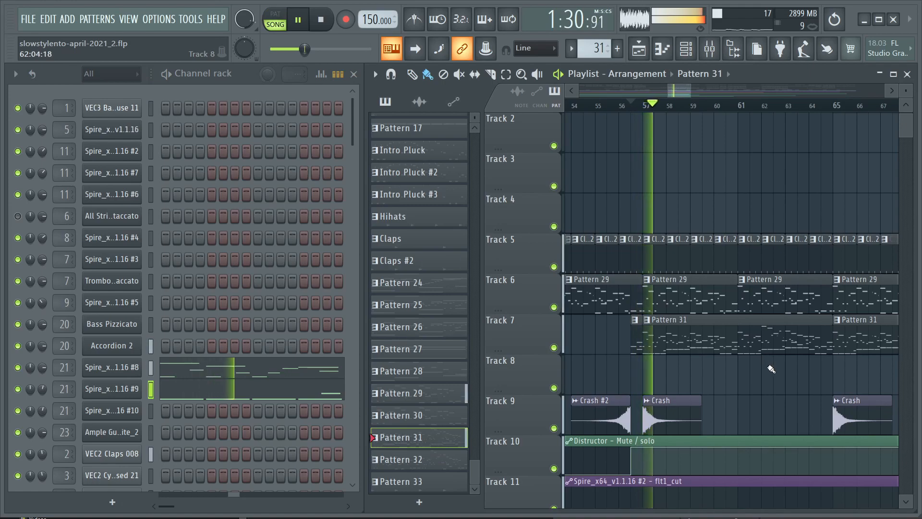
Step: Survey the playlist's clips and automation tracks from bar 57 onward during song playback, and stop playback near bar 65
scroll(773, 372, "down", 1)
scroll(770, 373, "down", 2)
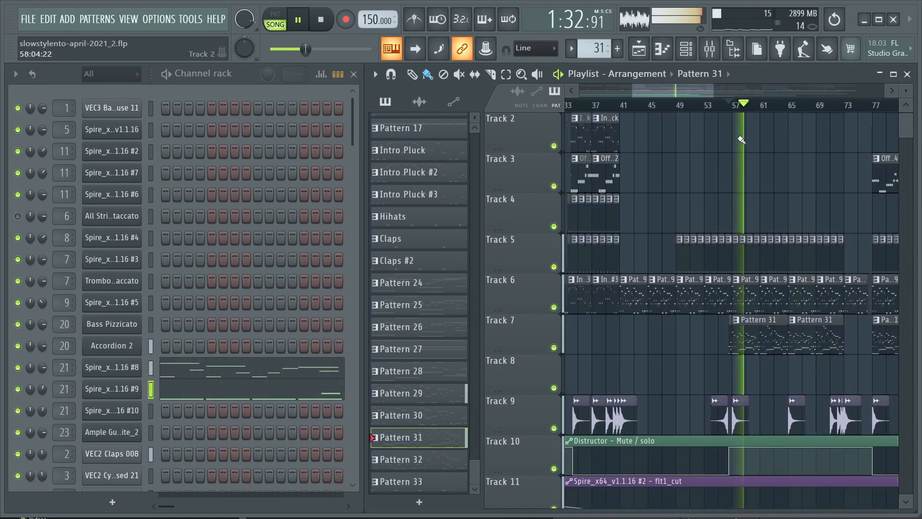
left_click_drag(701, 90, 725, 93)
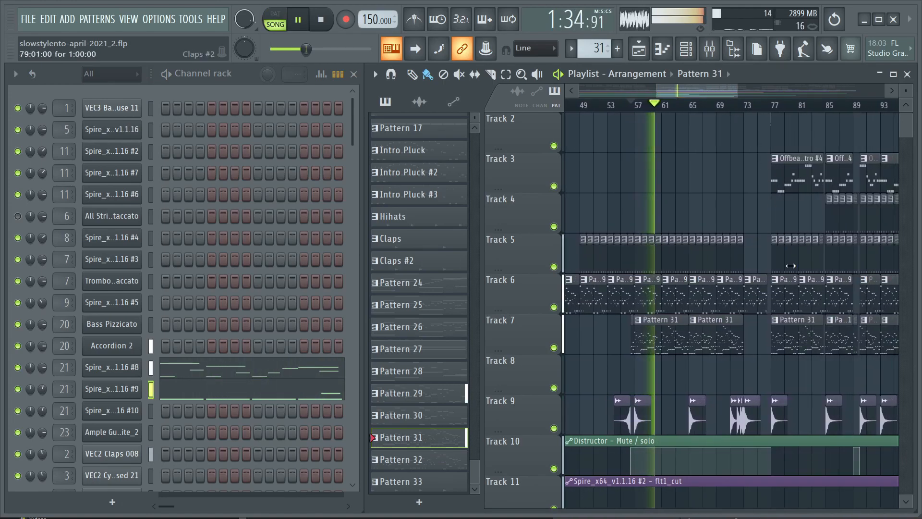
scroll(827, 222, "up", 1)
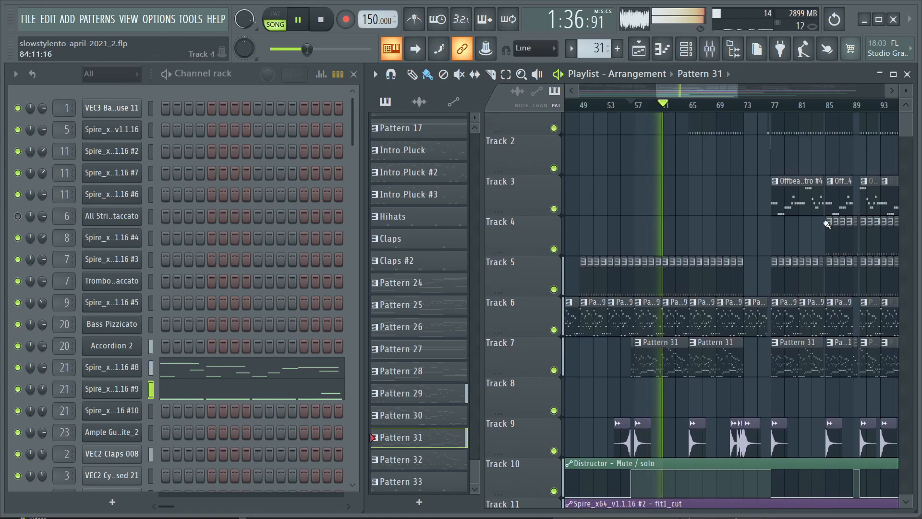
scroll(726, 262, "up", 3)
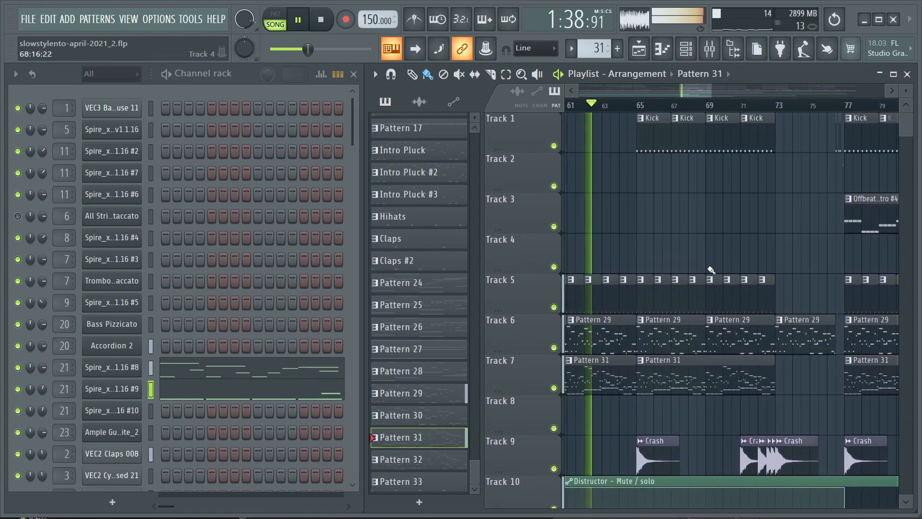
scroll(701, 281, "down", 4)
scroll(696, 283, "down", 4)
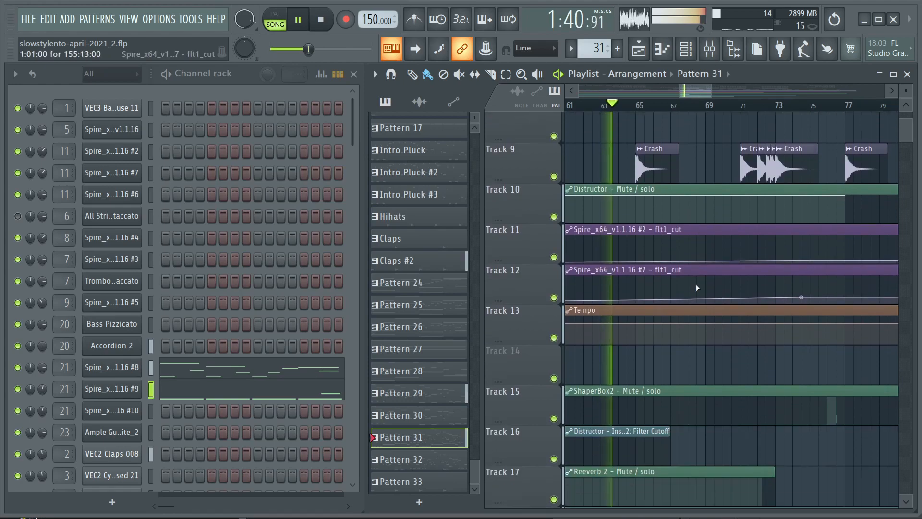
scroll(692, 281, "up", 2)
scroll(693, 282, "up", 7)
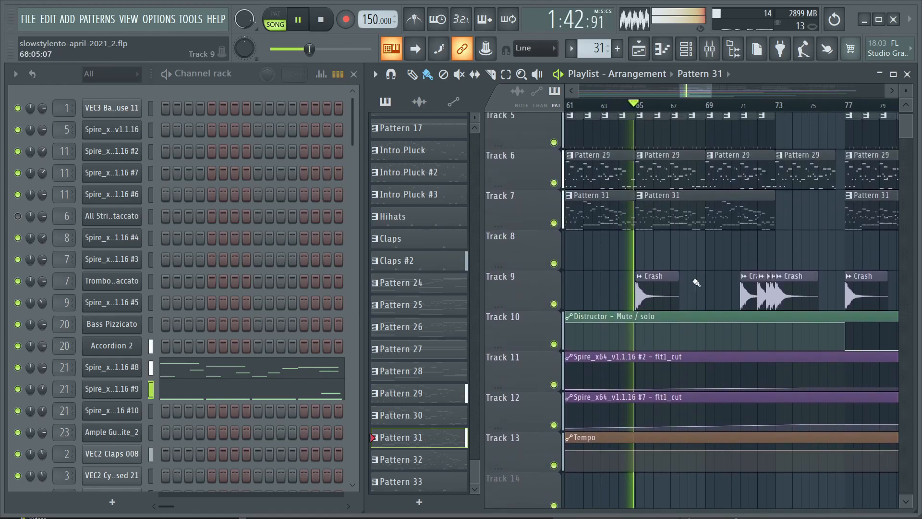
key("space")
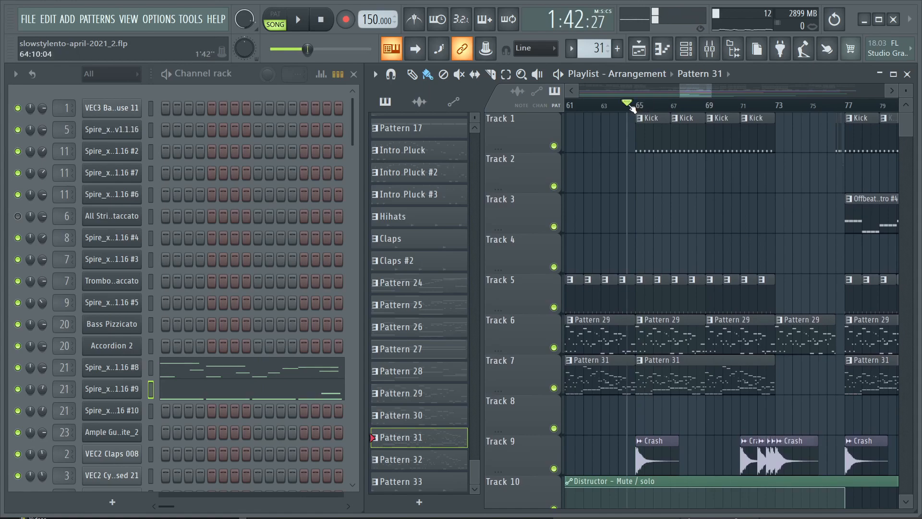
Step: Play the song from just before the kick enters at bar 65, follow it into bar 77, and stop playback
key("space")
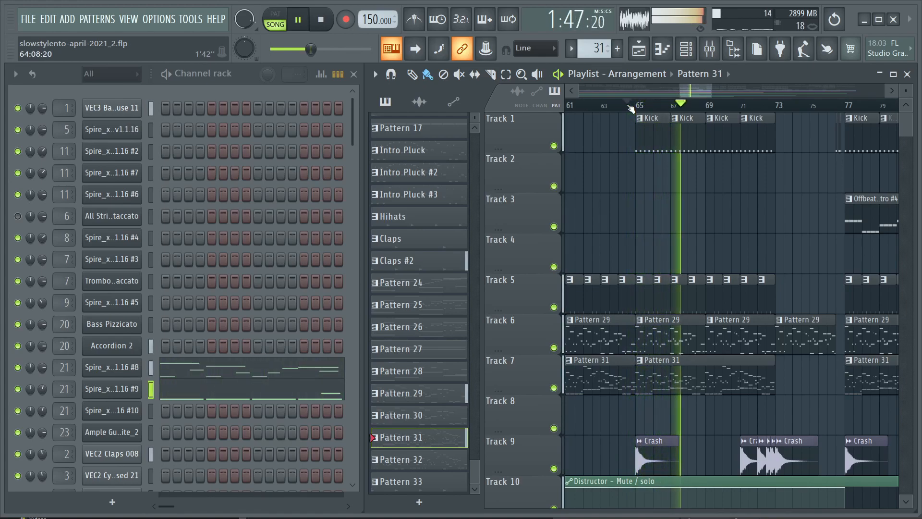
left_click_drag(692, 95, 701, 94)
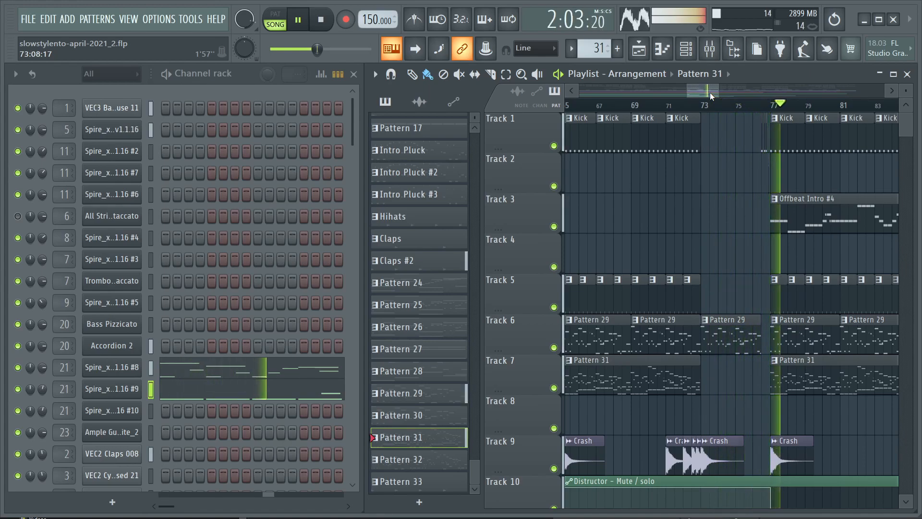
key("space")
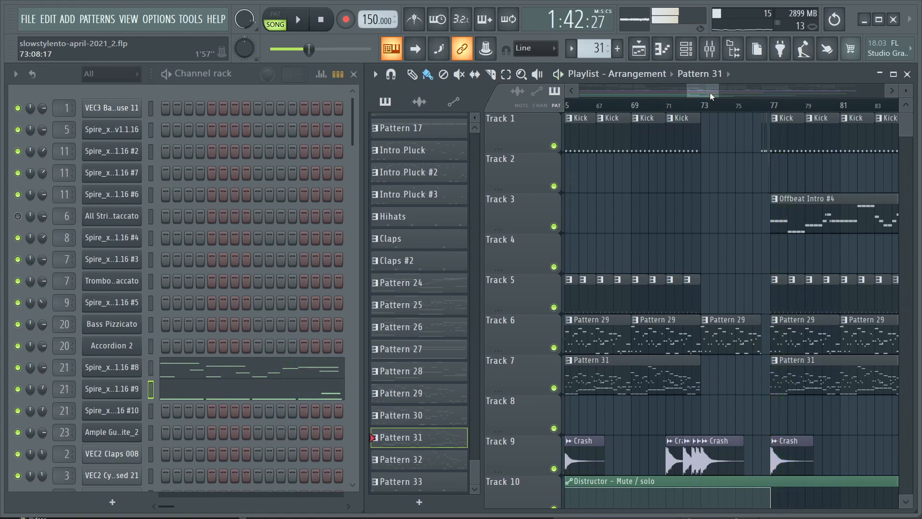
Step: Play the song from the kick fill in bar 76, follow the Offbeat Intro #4 section toward bar 89, and stop playback
left_click(762, 104)
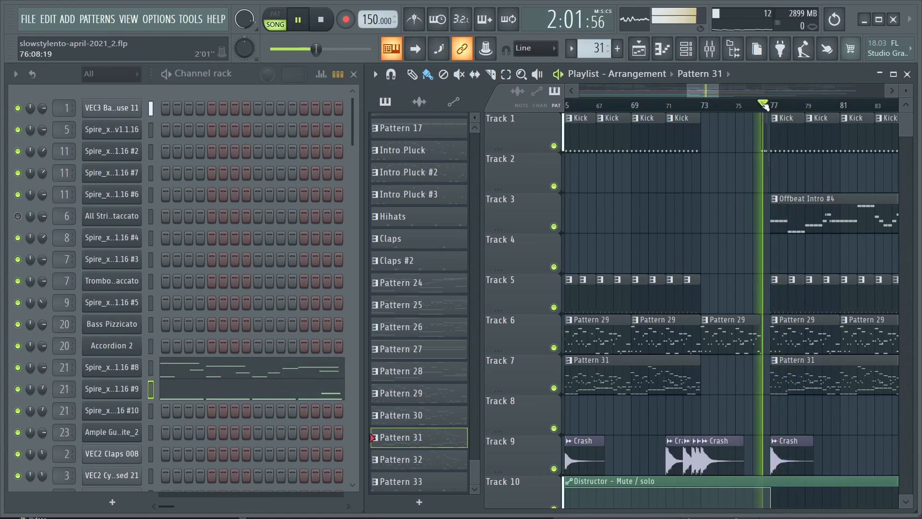
left_click_drag(705, 91, 710, 90)
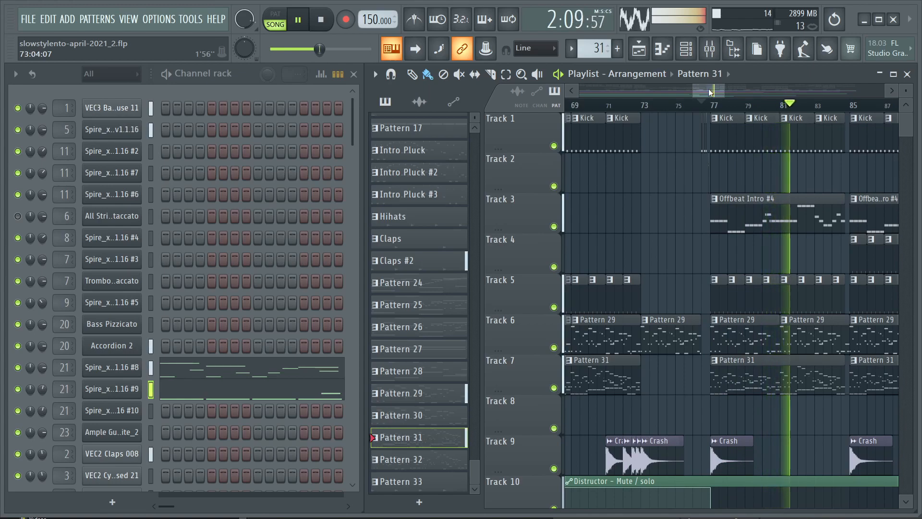
left_click_drag(709, 90, 716, 91)
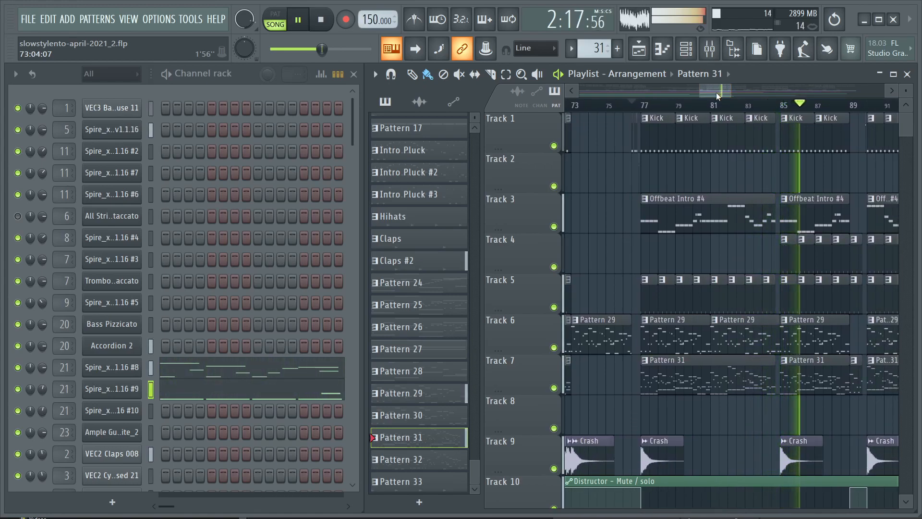
left_click_drag(715, 92, 720, 94)
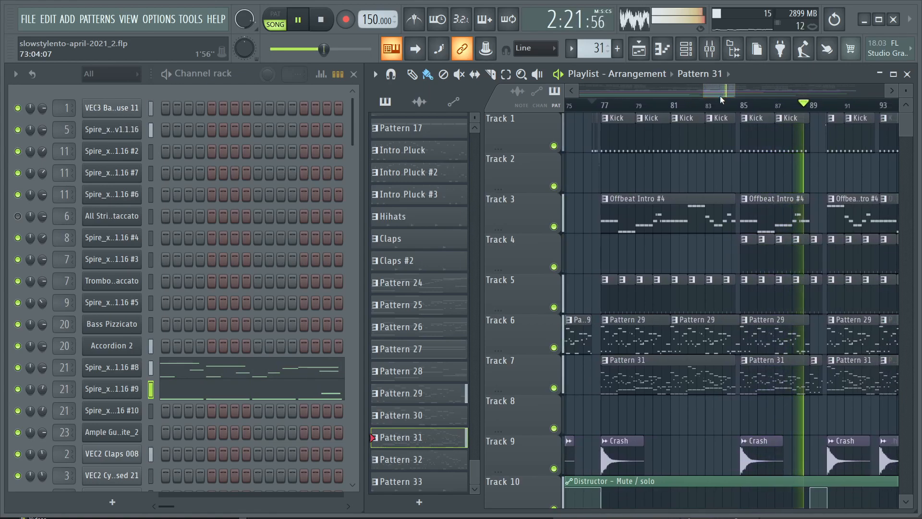
key("space")
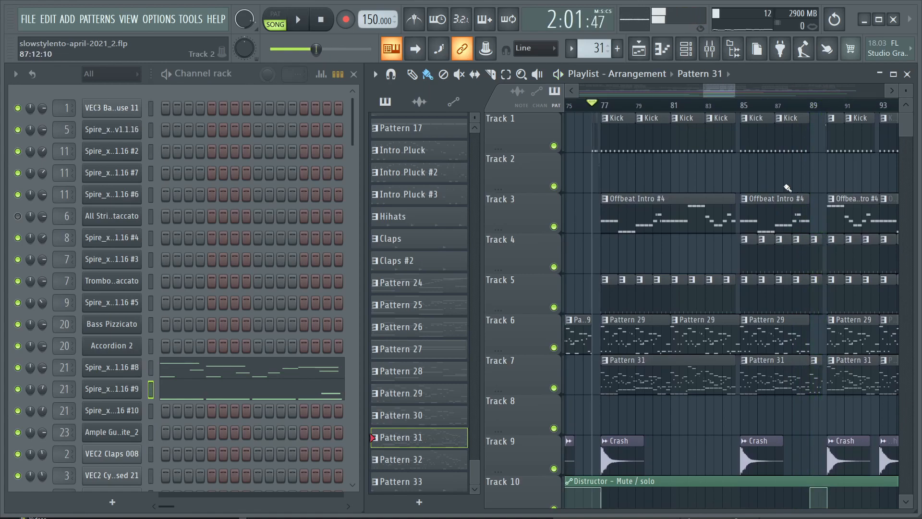
Step: Examine the short kick clips on Track 1 leading into bar 77 and audition them
scroll(646, 179, "up", 6)
left_click_drag(710, 91, 705, 92)
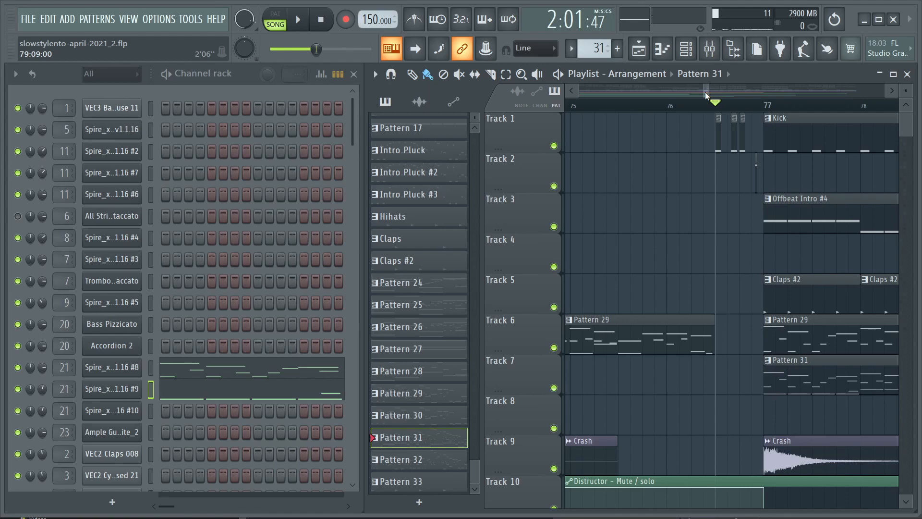
key("space")
key("space")
scroll(768, 108, "up", 5)
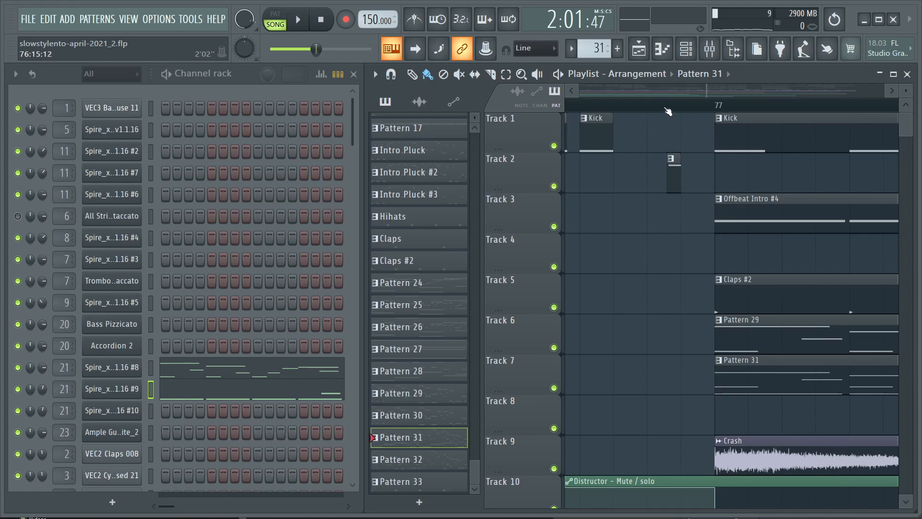
Step: Audition the short Track 2 clip just before bar 77 several times, and stop playback
key("space")
key("space")
key("space")
key("space")
key("space")
key("space")
key("space")
key("space")
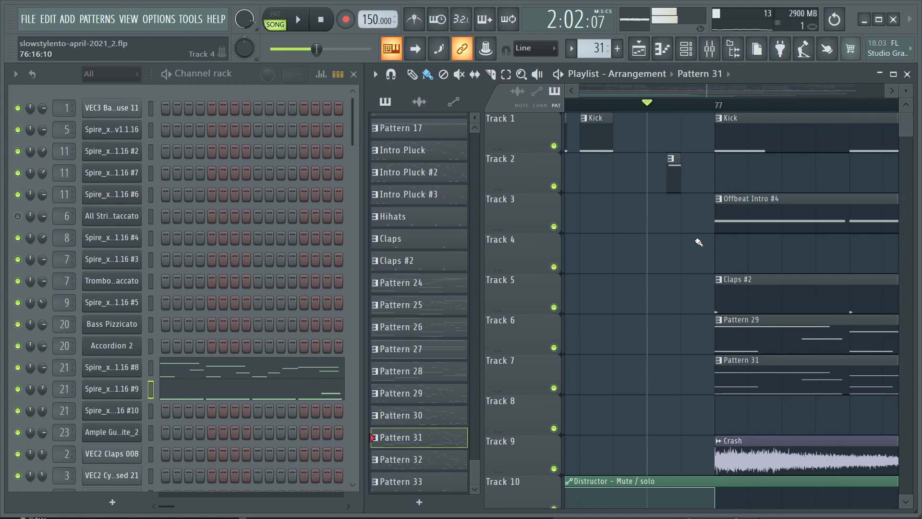
Step: Replay the transition from the bar 76 kick fill, follow the song to the end of bar 84, and stop playback
scroll(689, 277, "down", 4)
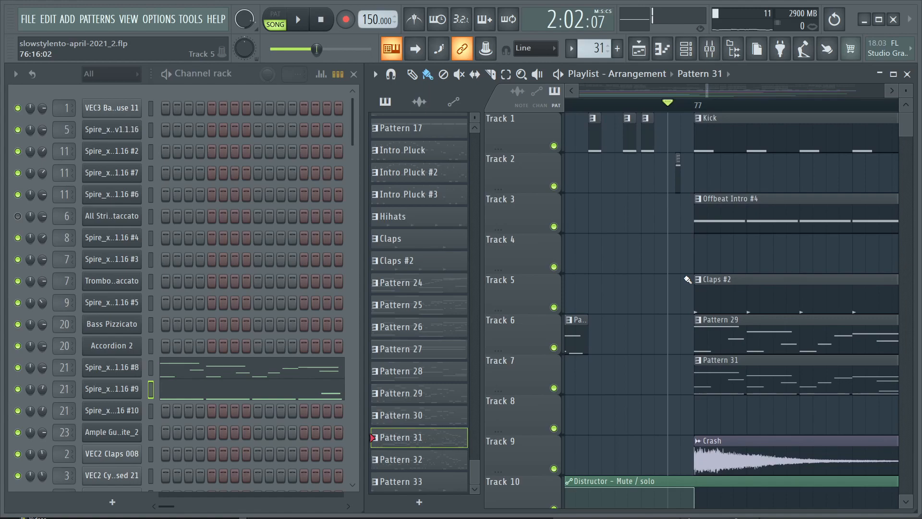
scroll(688, 280, "down", 3)
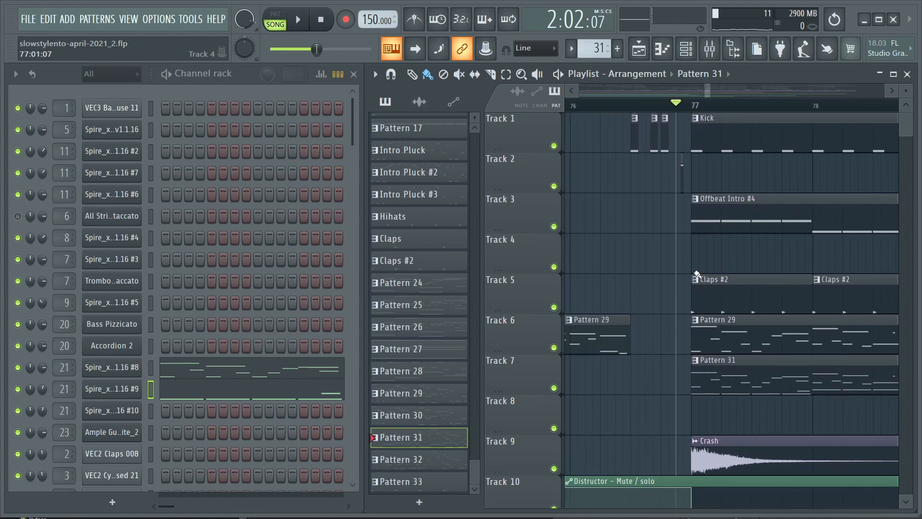
key("space")
left_click(642, 106)
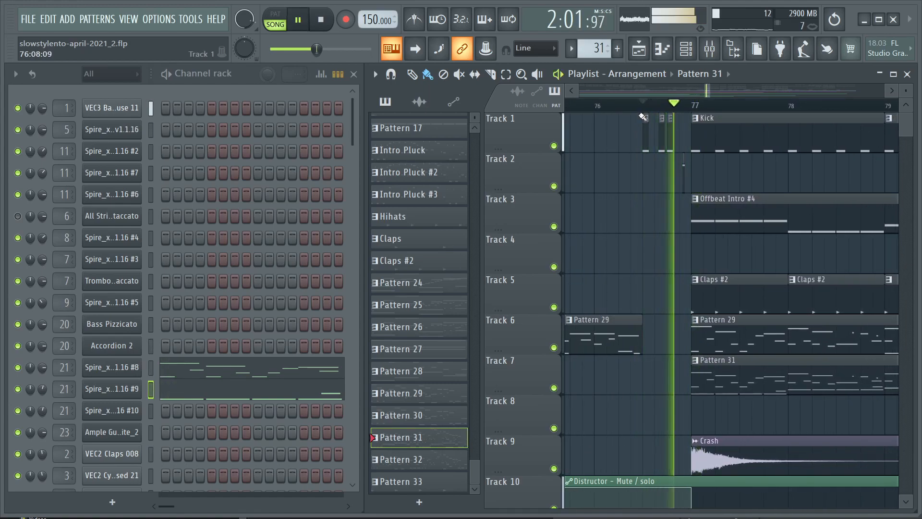
scroll(704, 93, "down", 4)
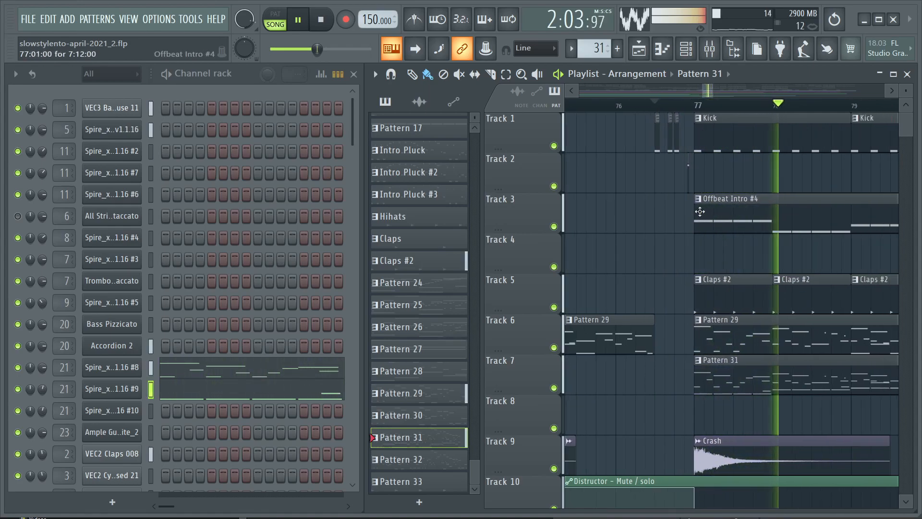
left_click_drag(709, 91, 715, 93)
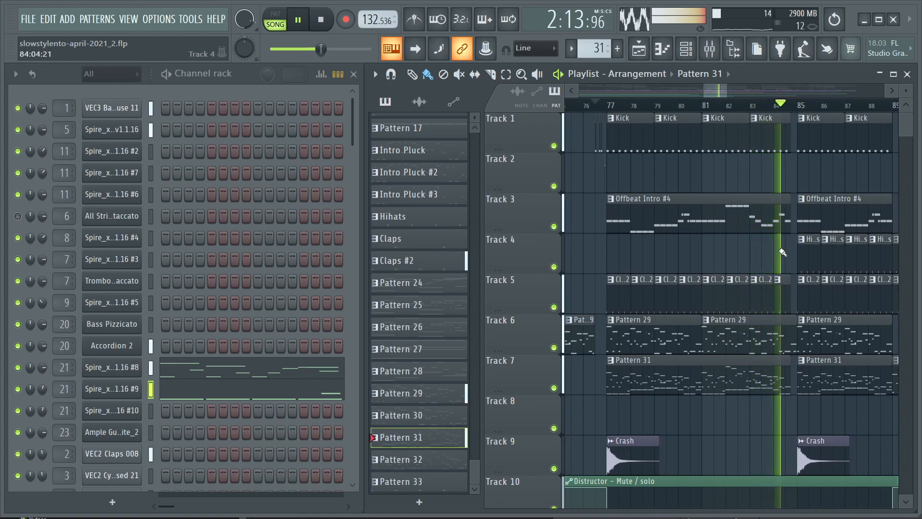
key("space")
Step: Examine the Tempo automation curve before bar 85 on Track 13, and play the song from around bar 84
scroll(827, 210, "down", 8)
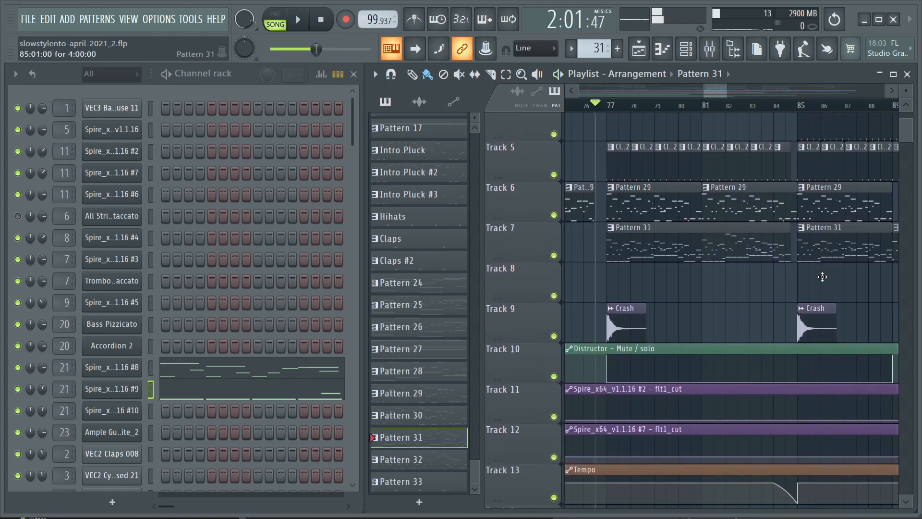
scroll(811, 280, "up", 7)
scroll(797, 156, "up", 1)
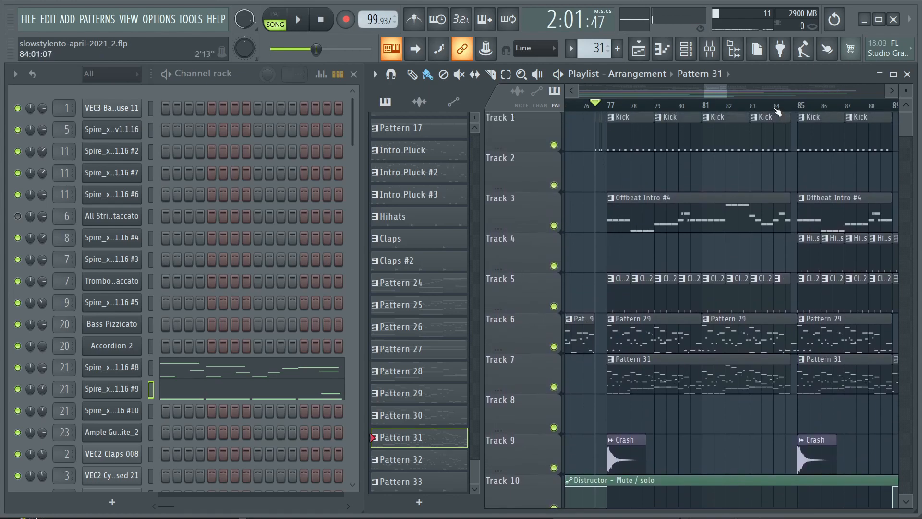
left_click(772, 105)
key("space")
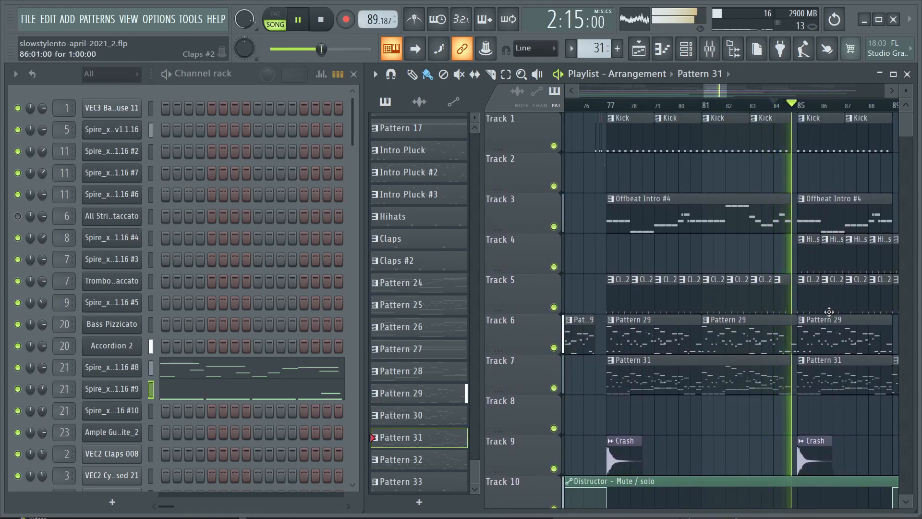
Step: Stop playback, open the Accordion 2 piano roll of Pattern 29, and examine the notes at the end of bar 4
key("space")
scroll(799, 336, "up", 4)
scroll(799, 337, "up", 3)
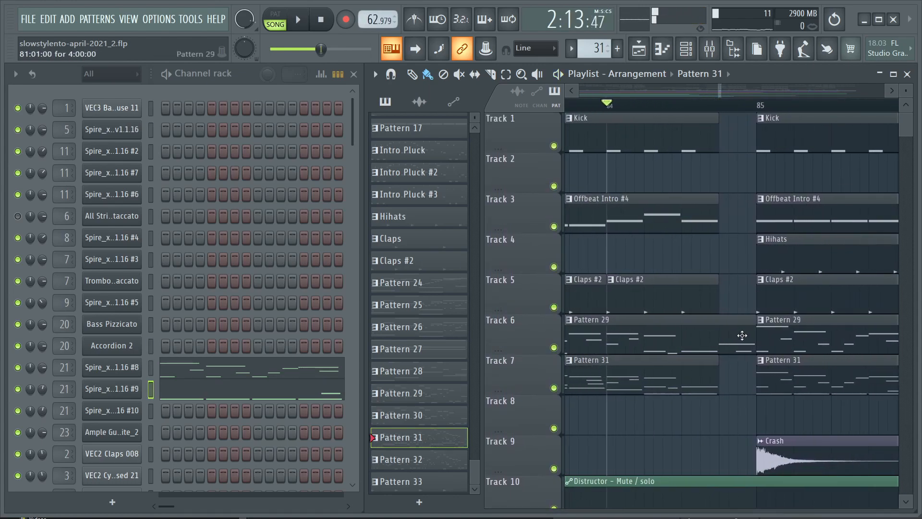
left_click(741, 335)
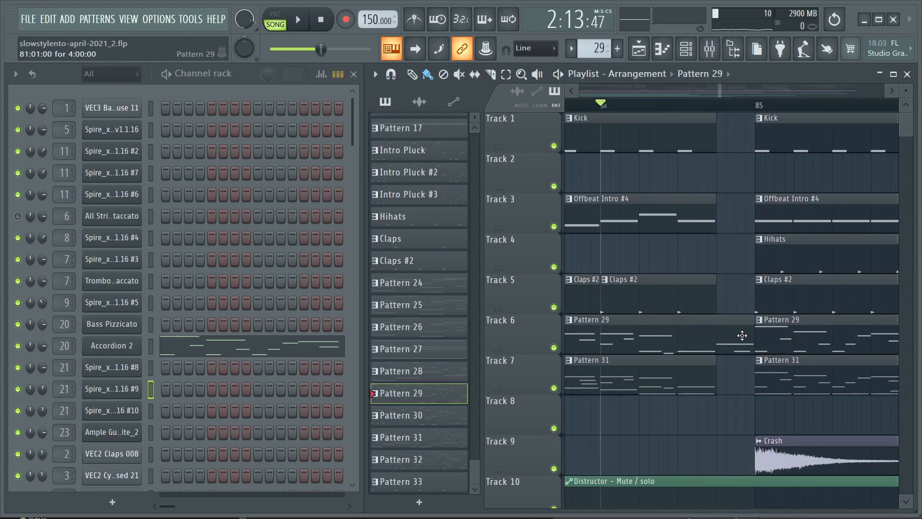
right_click(154, 339)
left_click(185, 346)
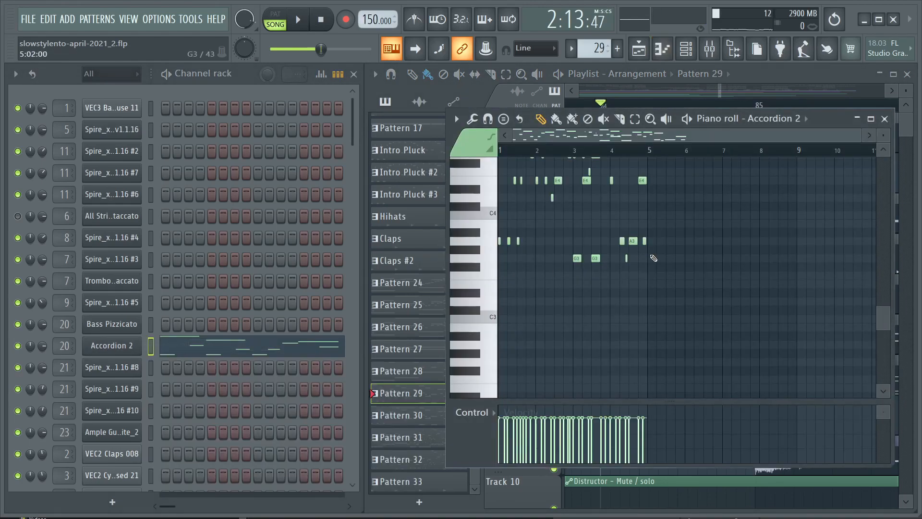
scroll(651, 338, "up", 5)
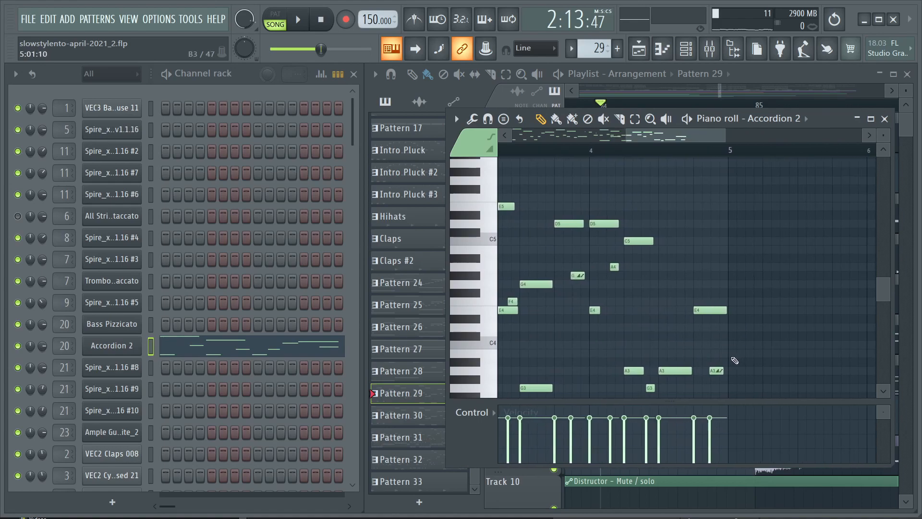
scroll(725, 331, "up", 1)
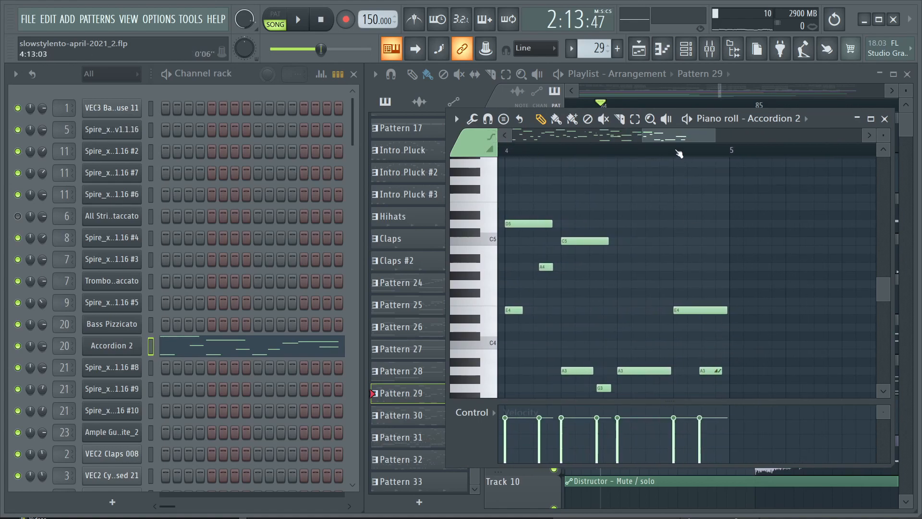
Step: Audition the closing Accordion 2 notes from the last beat of bar 4, stop playback, and close the piano roll
key("space")
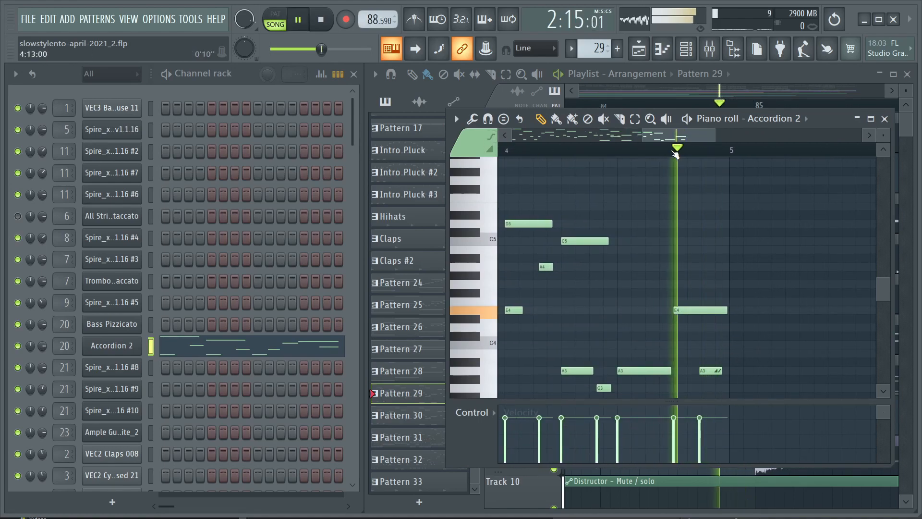
left_click(675, 153)
key("space")
left_click(885, 119)
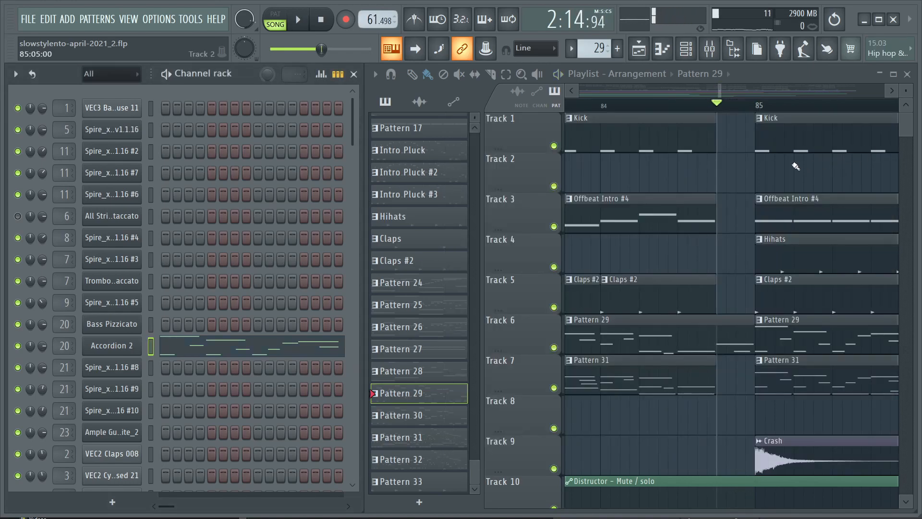
Step: Play the song from the last beat of bar 84 across the transition into bar 85, and stop playback
key("space")
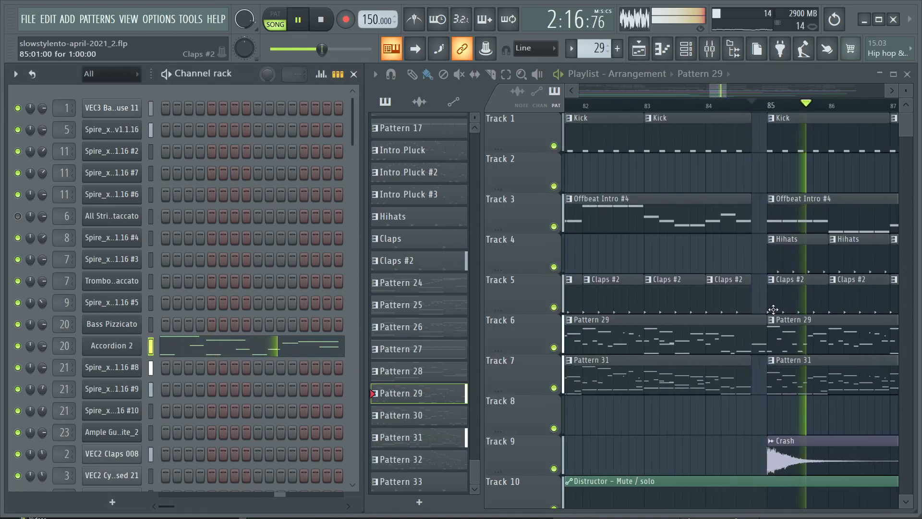
scroll(772, 313, "down", 5)
scroll(771, 313, "down", 2)
key("space")
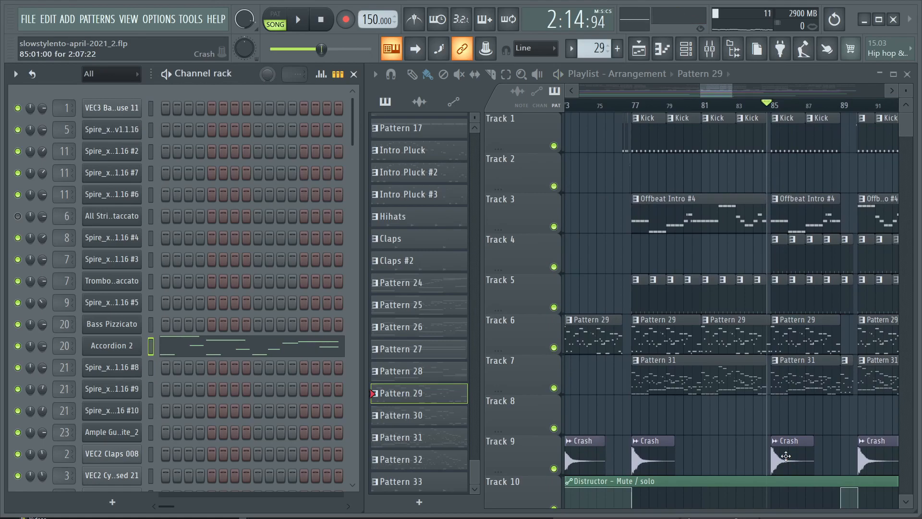
Step: Replay the song from the end of bar 84 towards bar 89, and audition the break starting at bar 89
key("space")
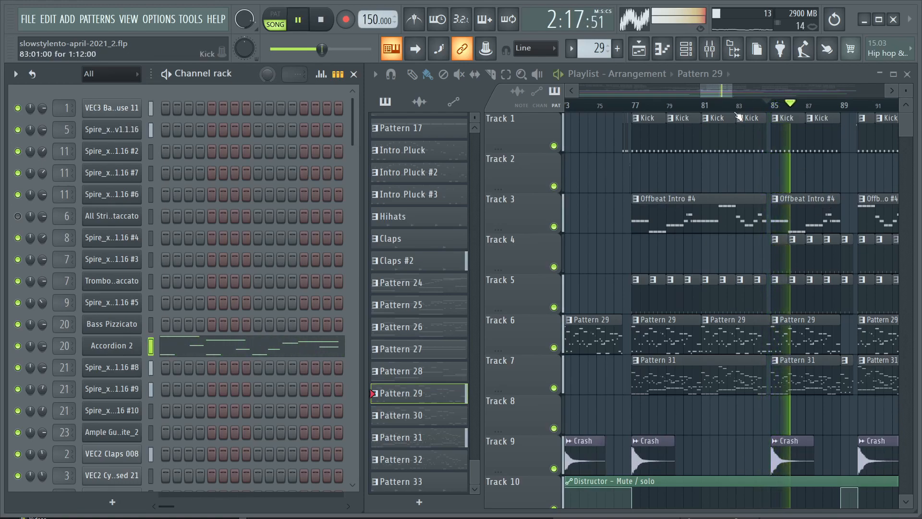
left_click_drag(710, 88, 723, 92)
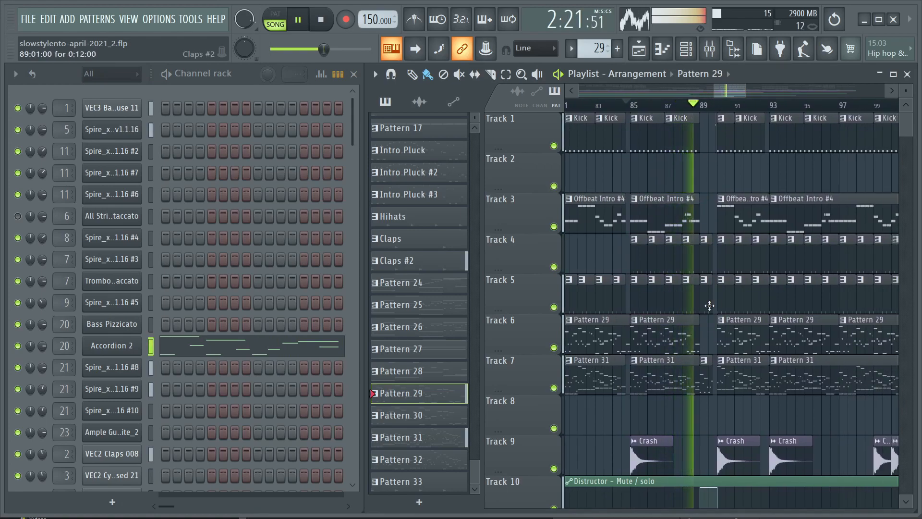
left_click(705, 105)
key("space")
key("space")
key("space")
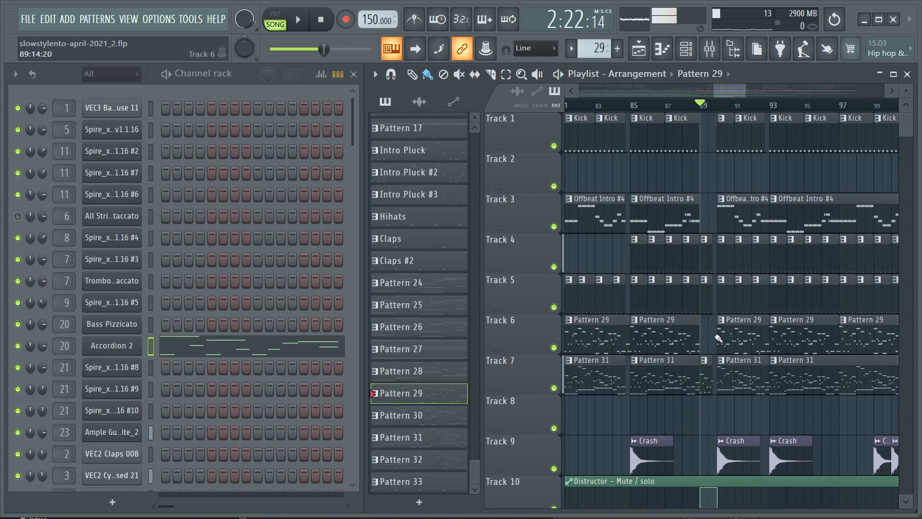
Step: Select the short Pattern 32 clip at bar 89 on Track 7, view its Ample Guitar M II Lite_2 instrument, and close it
left_click(709, 364)
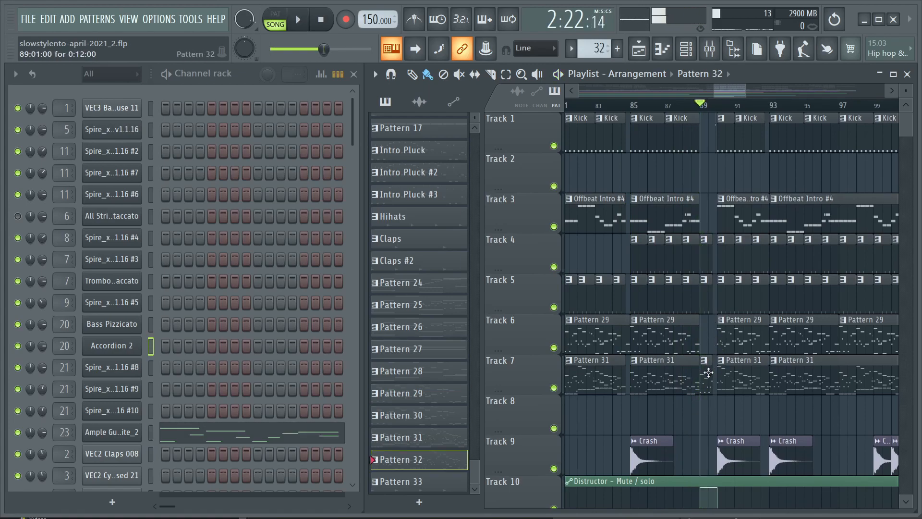
left_click(122, 436)
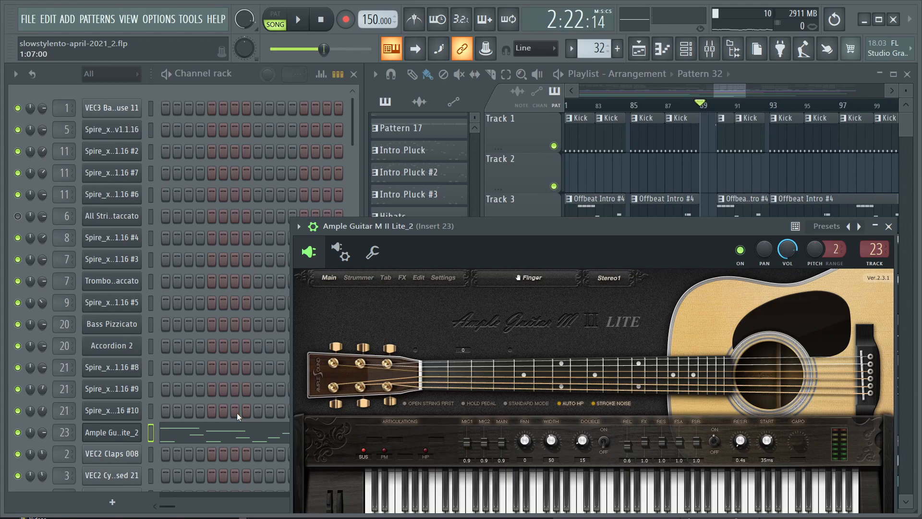
left_click_drag(608, 229, 605, 152)
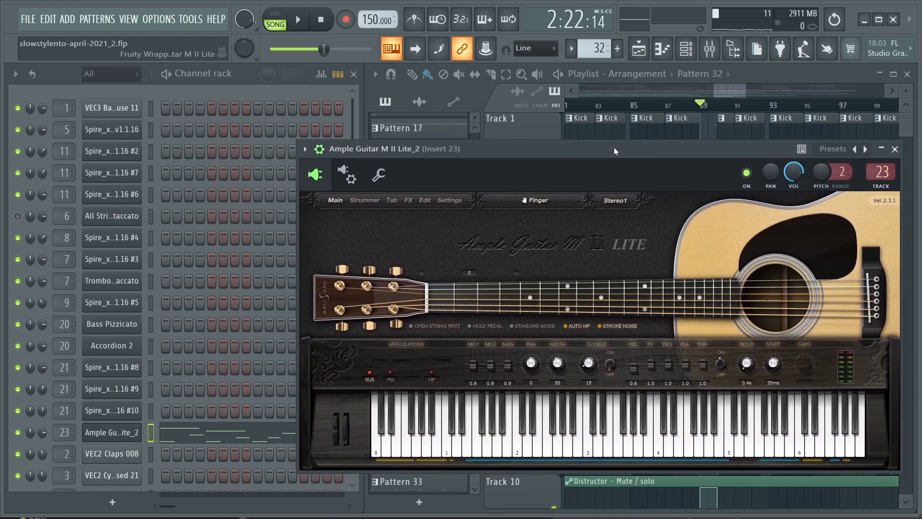
left_click(885, 150)
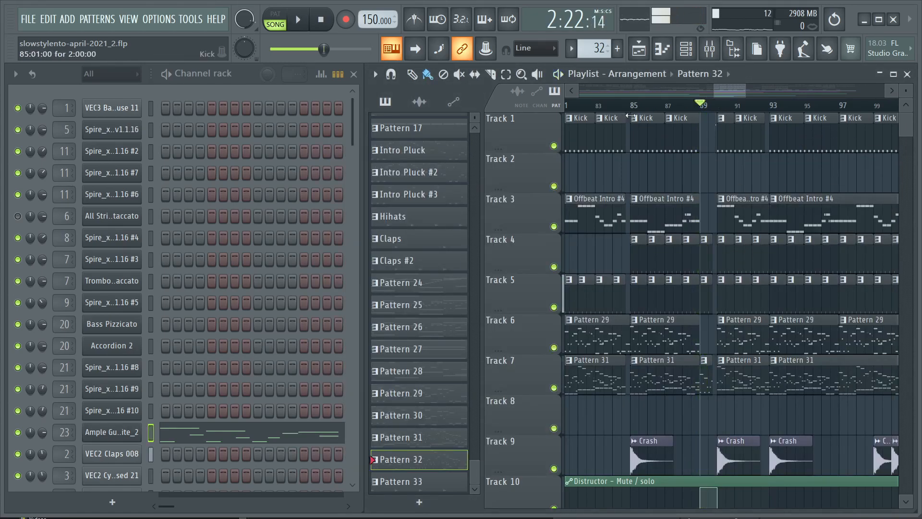
Step: Open the Ample Guitar M II Lite_2 piano roll of Pattern 32, audition its opening in pattern mode, and stop playback
left_click(705, 362)
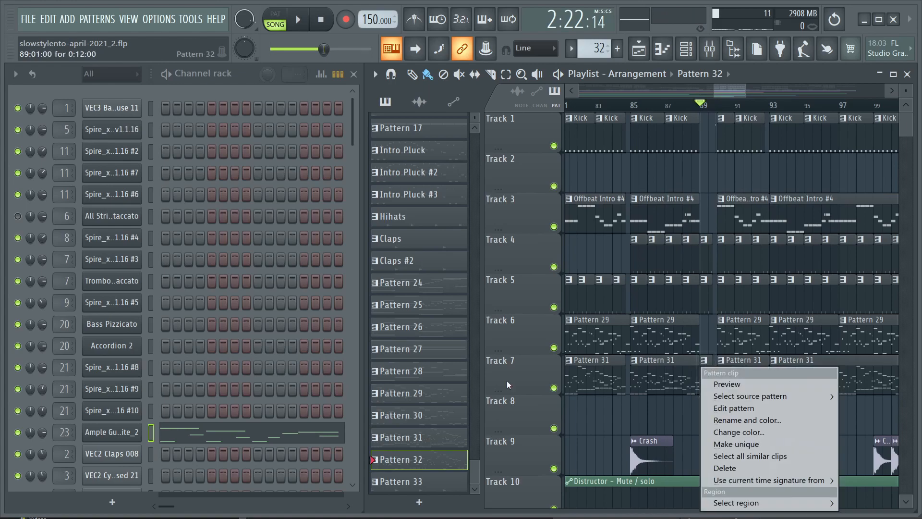
right_click(124, 435)
left_click(127, 436)
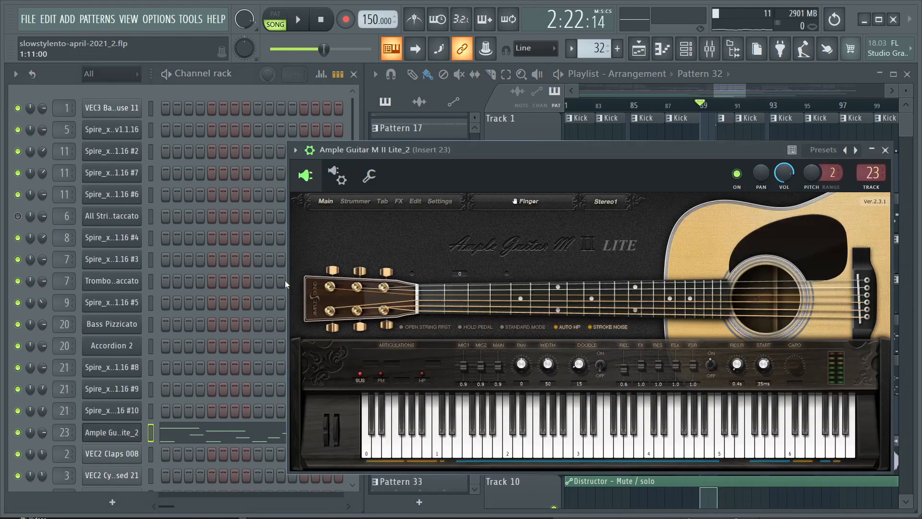
right_click(139, 425)
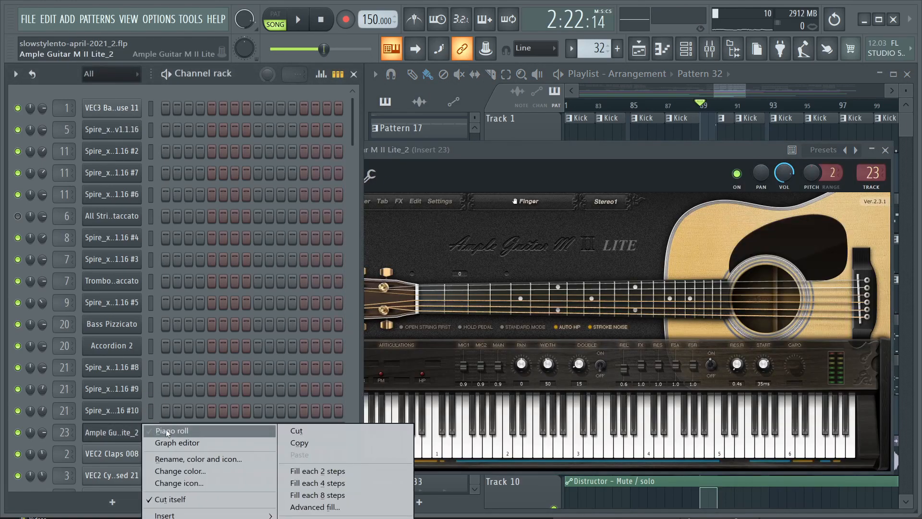
left_click(166, 430)
left_click(280, 19)
key("space")
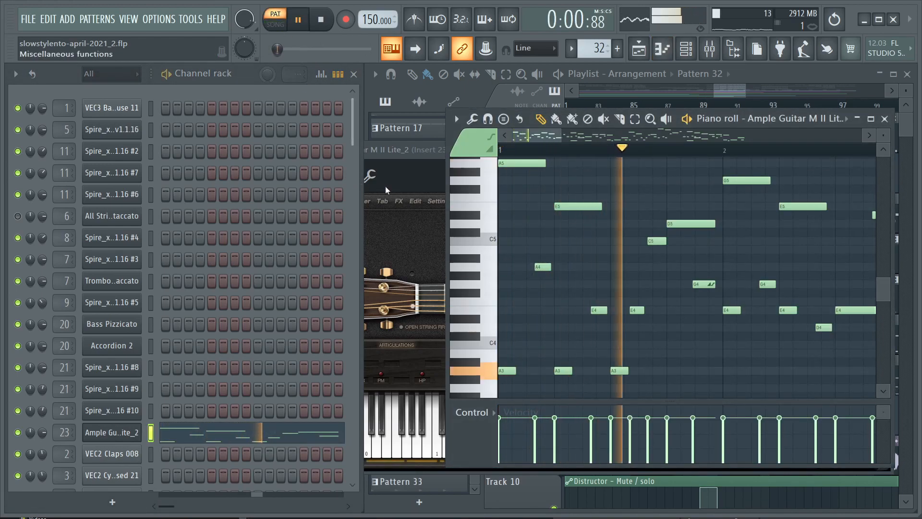
key("space")
Step: Set the song position shortly before bar 89, reopen the Ample Guitar M II Lite_2 piano roll, and start playback in pattern mode
left_click(732, 93)
left_click(687, 104)
left_click(143, 431)
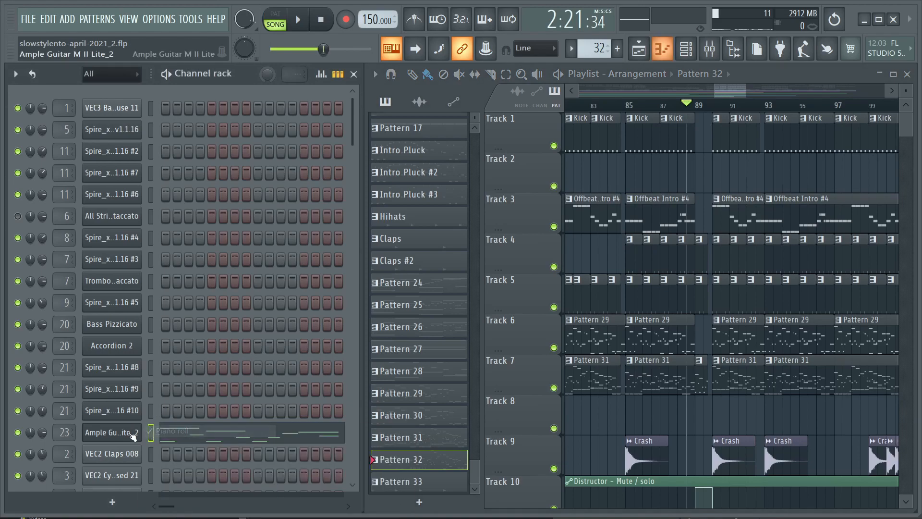
key("space")
left_click(260, 21)
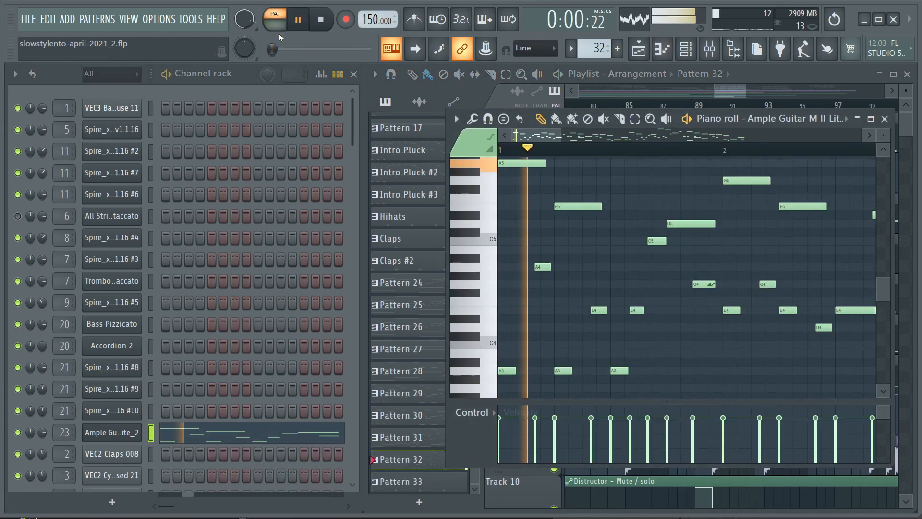
Step: Follow the Ample Guitar melody of Pattern 32 through its eight bars in the piano roll, and stop playback
scroll(593, 252, "down", 1)
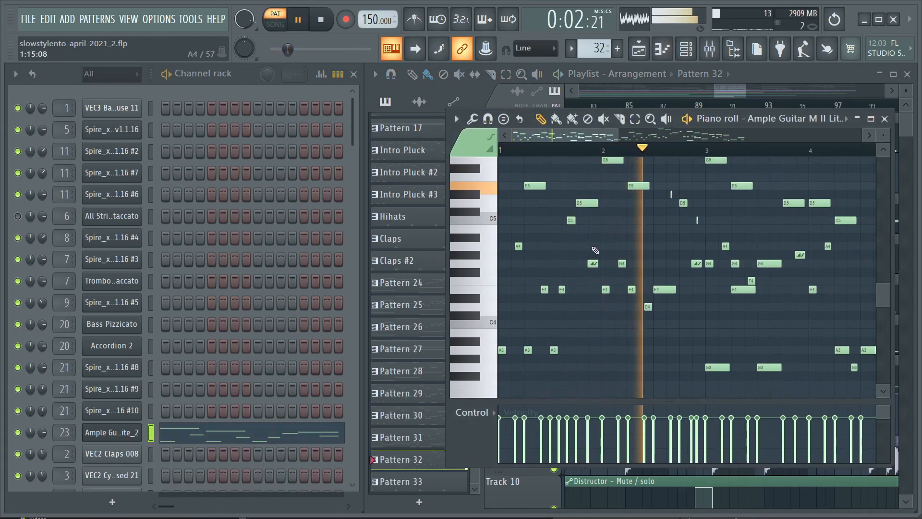
scroll(651, 262, "down", 2)
scroll(650, 263, "up", 2)
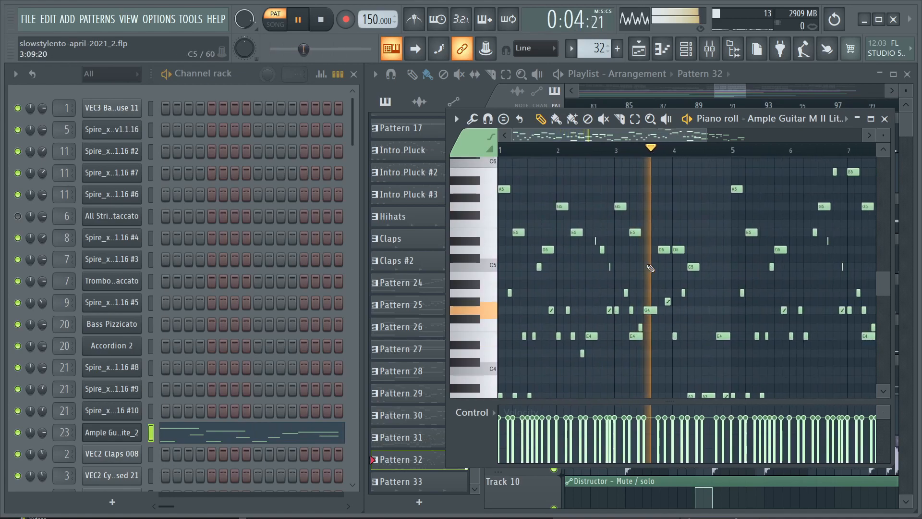
scroll(649, 264, "down", 2)
scroll(657, 281, "down", 1)
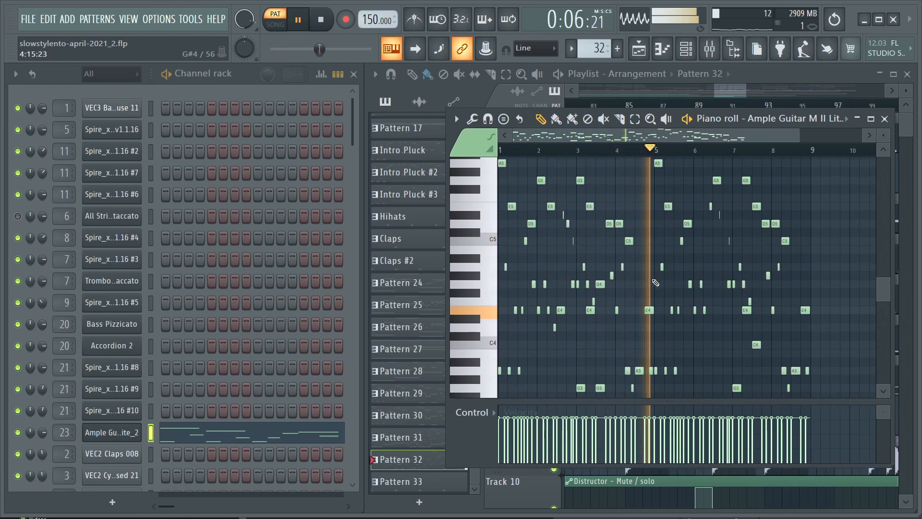
scroll(654, 283, "down", 1)
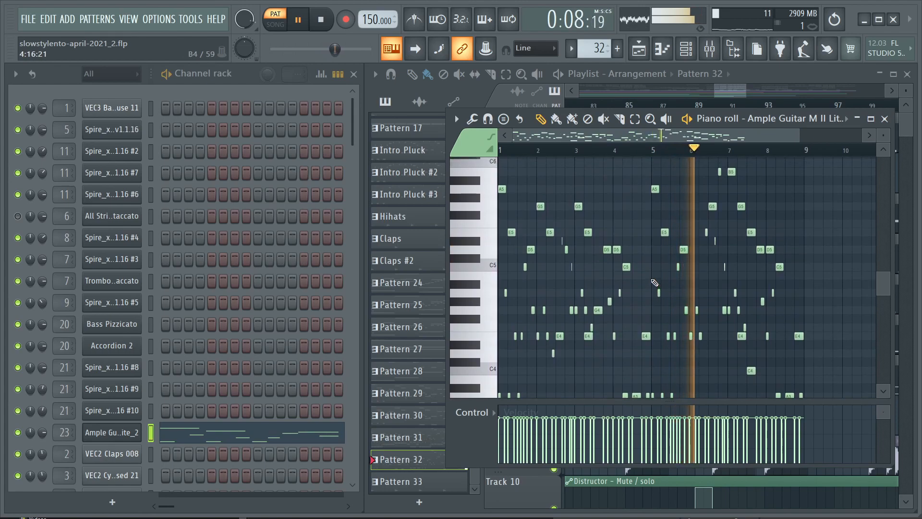
scroll(660, 283, "up", 3)
scroll(663, 285, "down", 4)
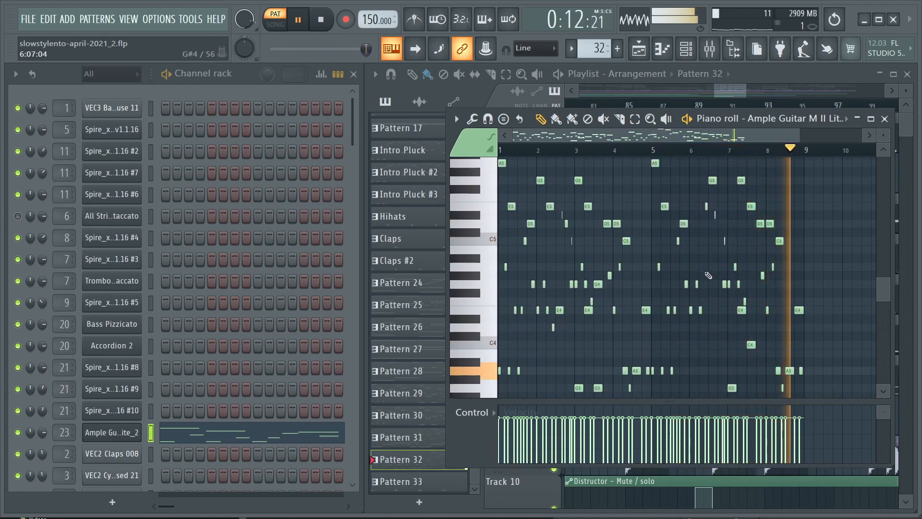
key("space")
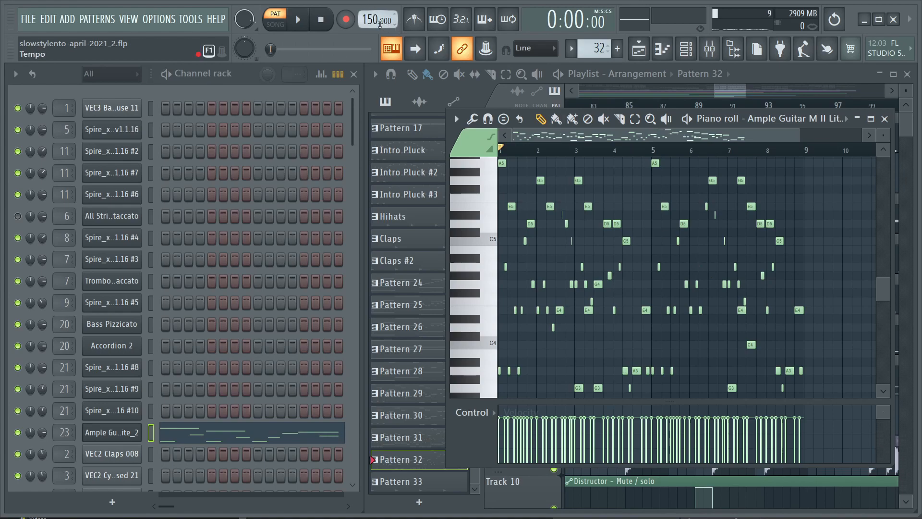
Step: Set the tempo to 60 BPM and play the Ample Guitar melody of Pattern 32 in pattern mode through its opening bars
left_click_drag(369, 15, 369, 58)
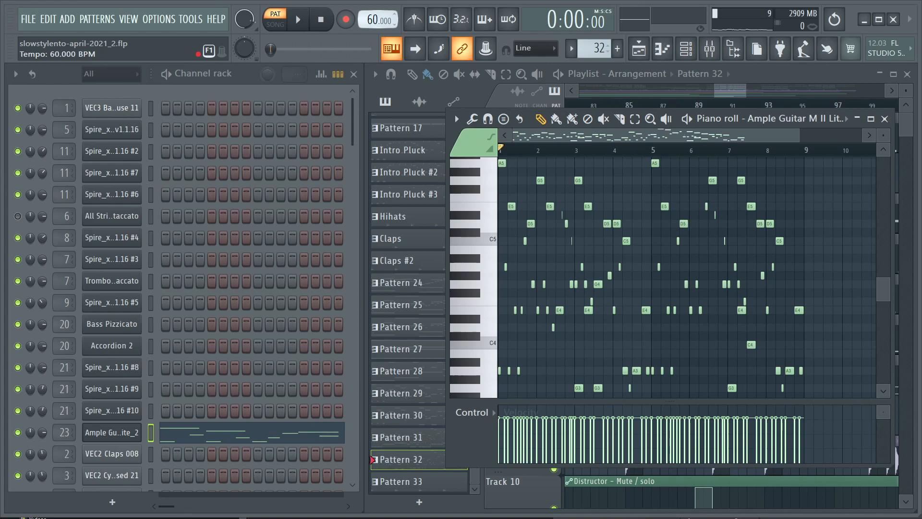
key("space")
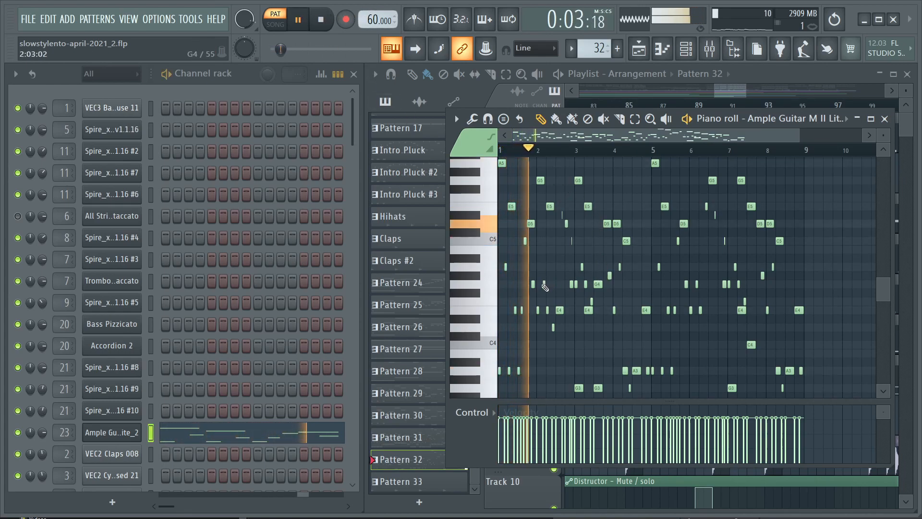
scroll(624, 324, "up", 2)
scroll(625, 326, "down", 1)
scroll(625, 326, "down", 1)
scroll(625, 326, "down", 2)
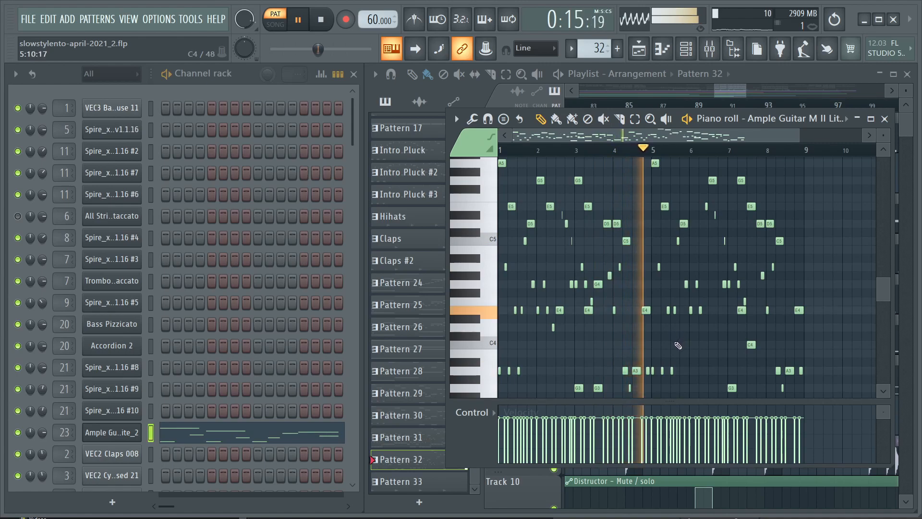
Step: Follow the slowed Ample Guitar melody across high and low notes to the last bar of Pattern 32, and stop playback
scroll(677, 343, "down", 2)
scroll(676, 344, "up", 2)
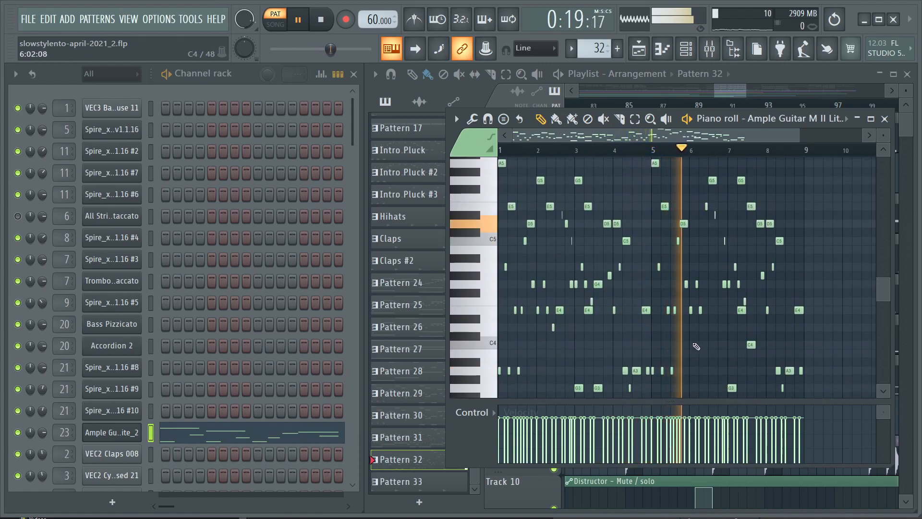
scroll(730, 333, "up", 5)
scroll(749, 340, "down", 2)
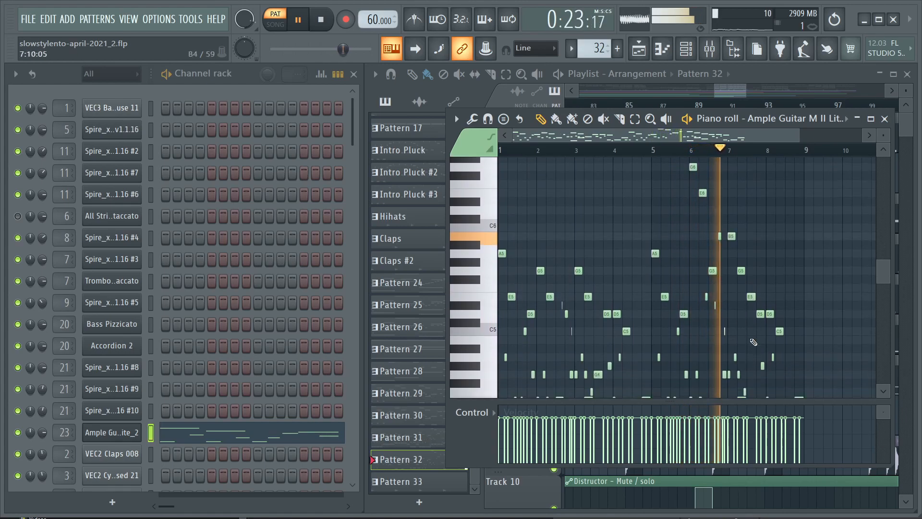
scroll(754, 342, "down", 1)
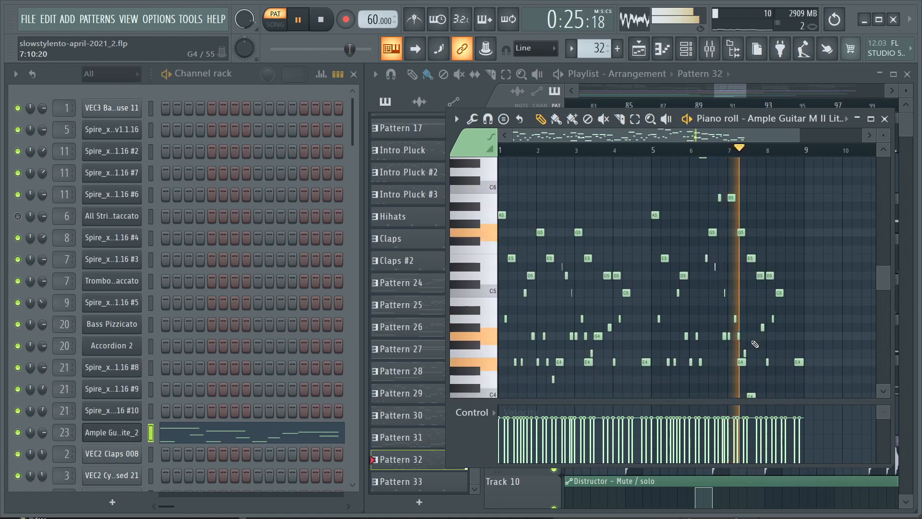
scroll(754, 343, "down", 1)
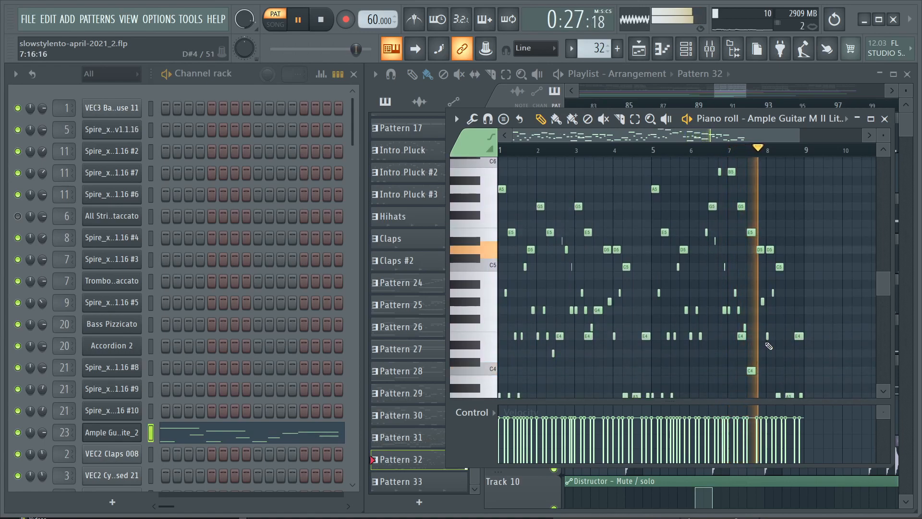
scroll(768, 346, "down", 2)
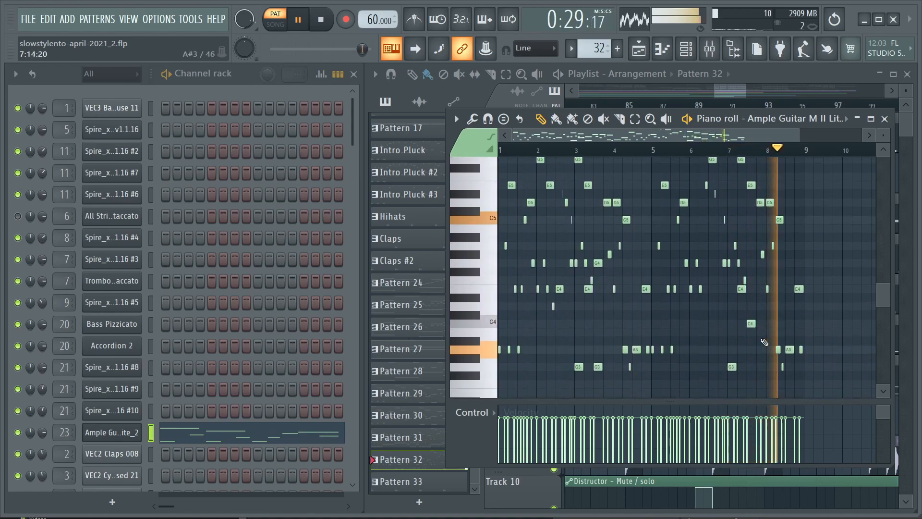
key("space")
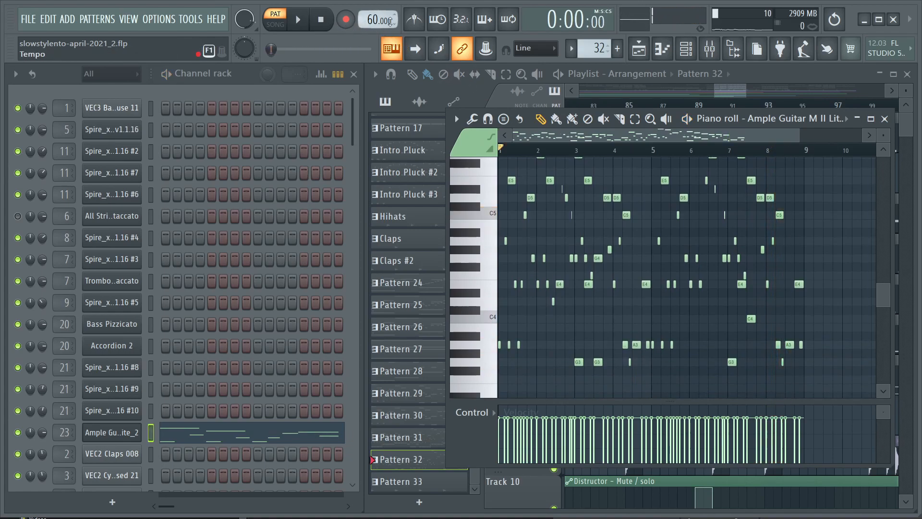
Step: Set the tempo to 150 BPM, close the piano roll, and play the song arrangement from bar 89
left_click_drag(373, 20, 373, 0)
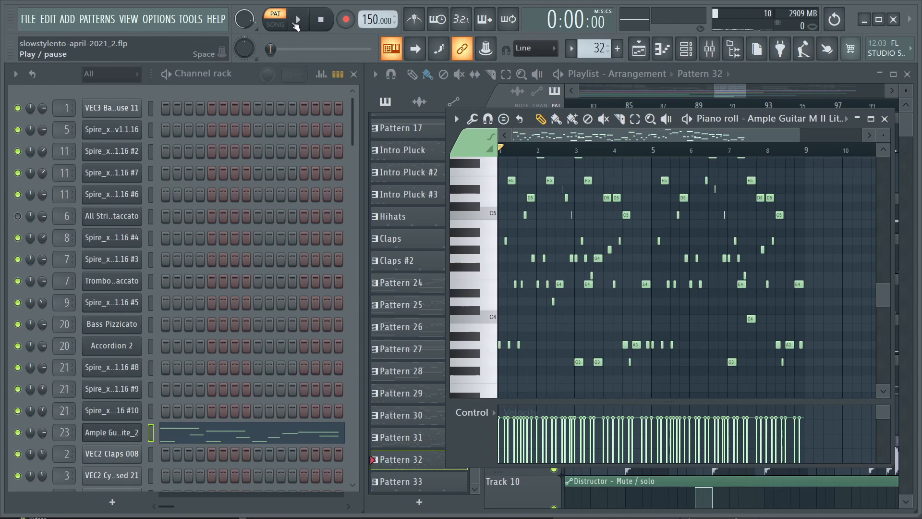
left_click(294, 21)
left_click(883, 120)
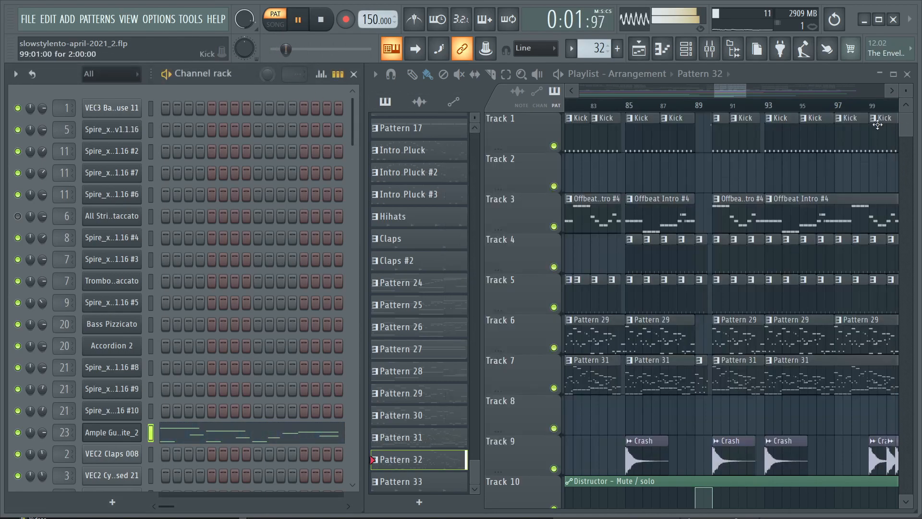
left_click(701, 108)
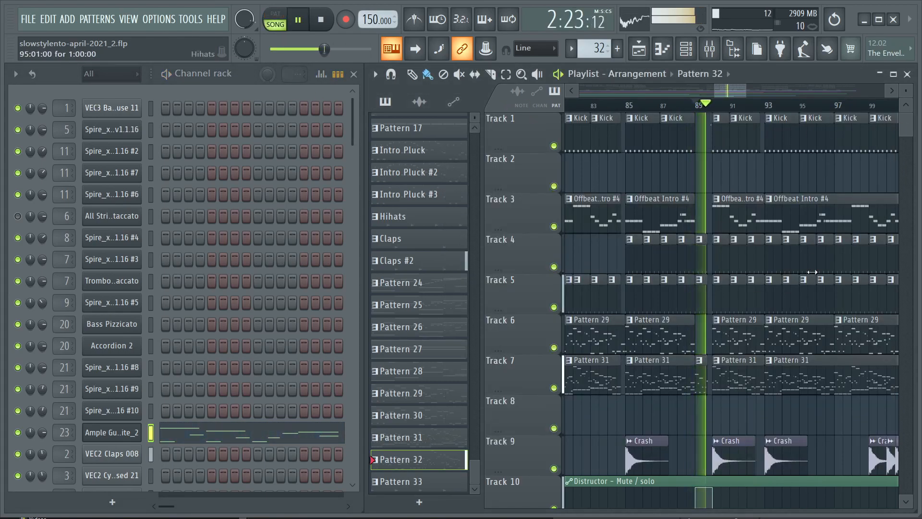
Step: Follow the song from the bar 89 guitar break to the slowdown before bar 101, stop, and replay the slowdown
left_click_drag(735, 90, 742, 94)
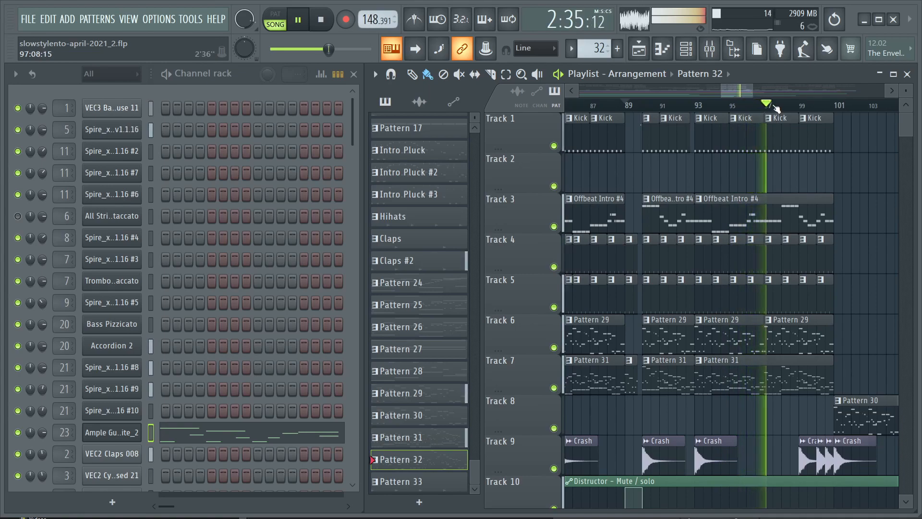
left_click_drag(744, 92, 758, 93)
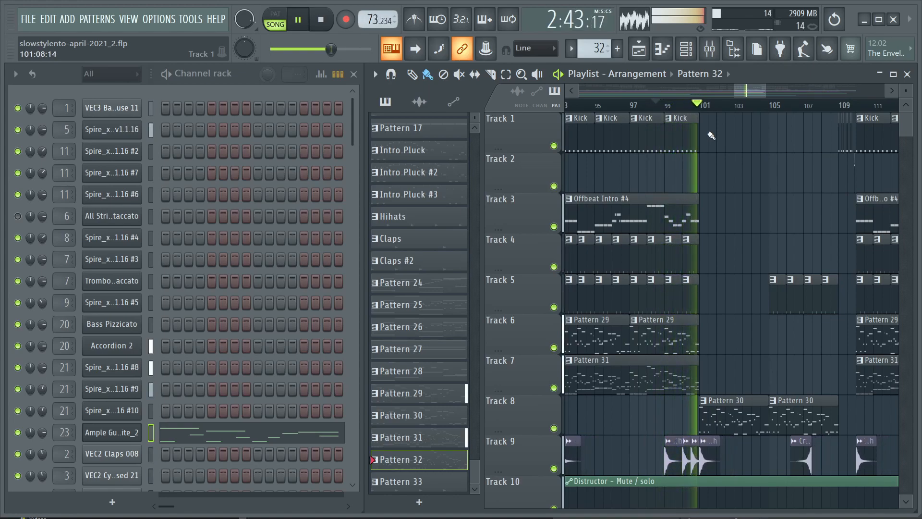
key("space")
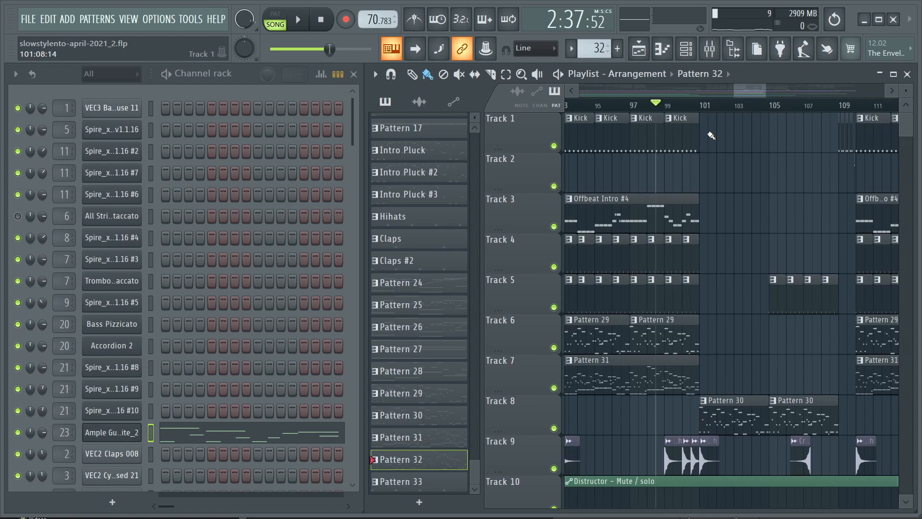
key("space")
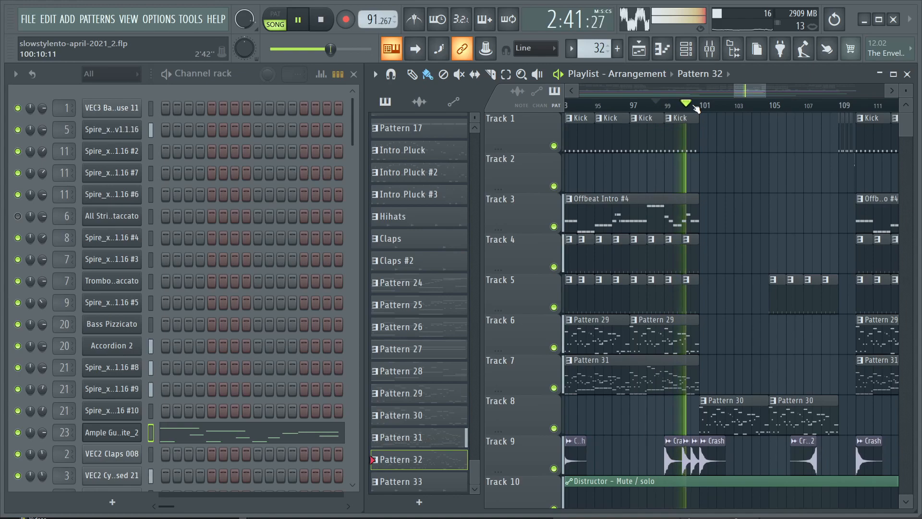
Step: Select the Pattern 30 clip at bar 101 on Track 8, follow the arrangement past bar 125, and stop playback
left_click(737, 413)
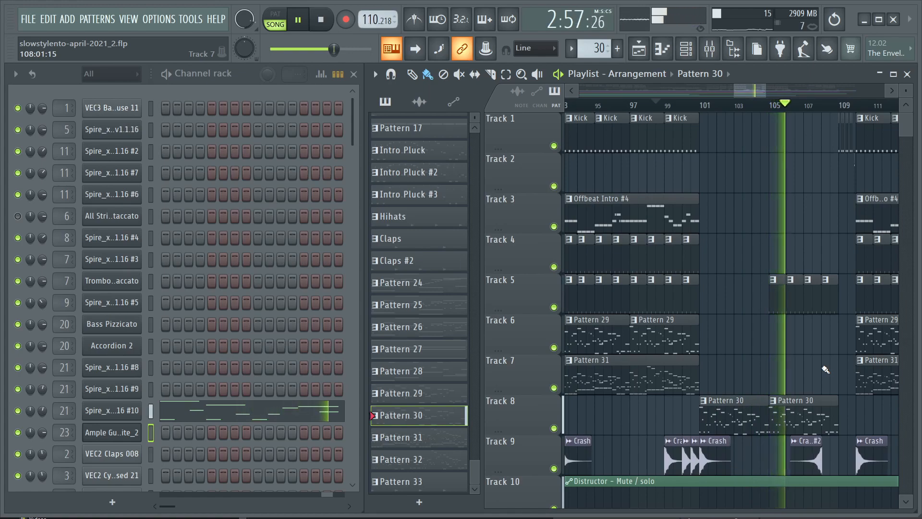
left_click_drag(750, 90, 762, 92)
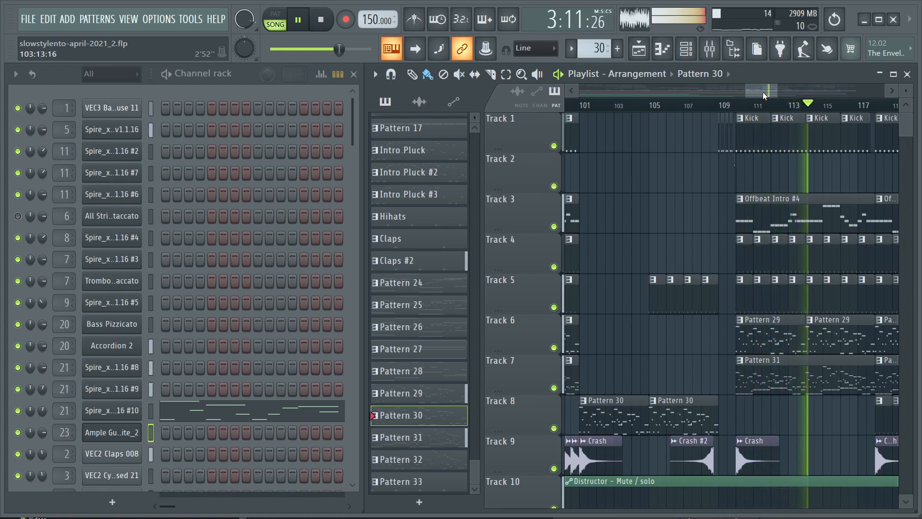
left_click_drag(763, 91, 779, 93)
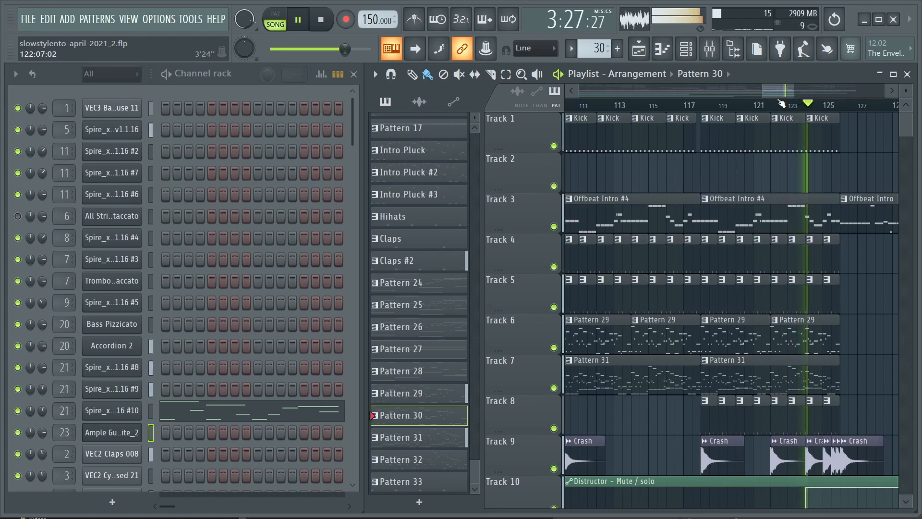
left_click_drag(782, 85, 797, 92)
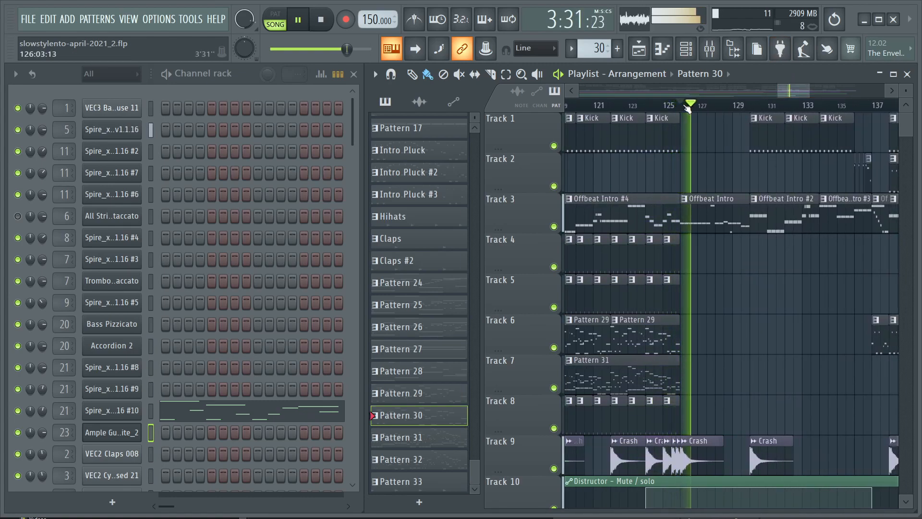
key("space")
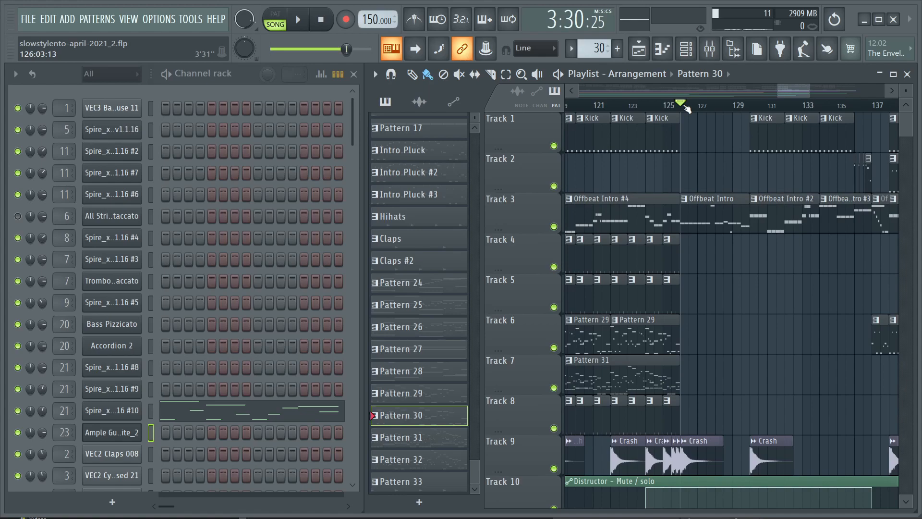
Step: Resume the song around bar 126 and follow the arrangement through the Intro Pluck section to the closing Offbeat Intro clips
key("space")
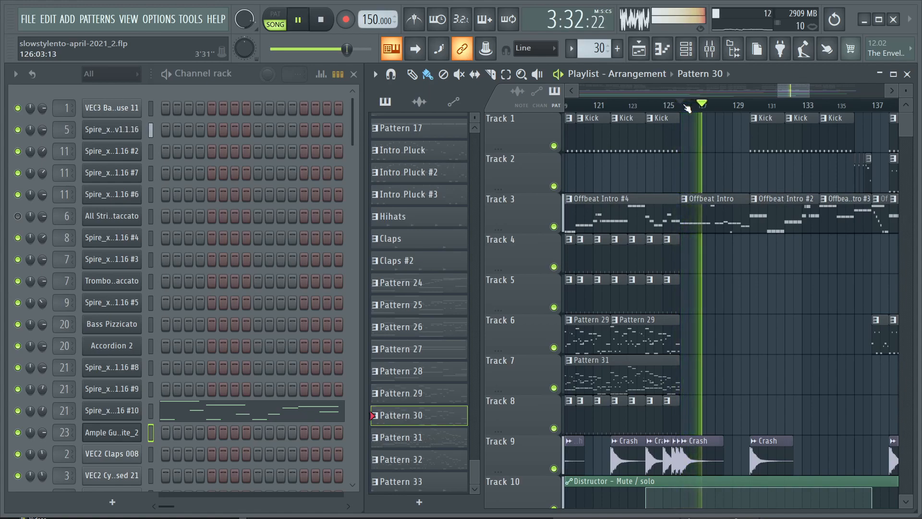
left_click_drag(795, 89, 804, 89)
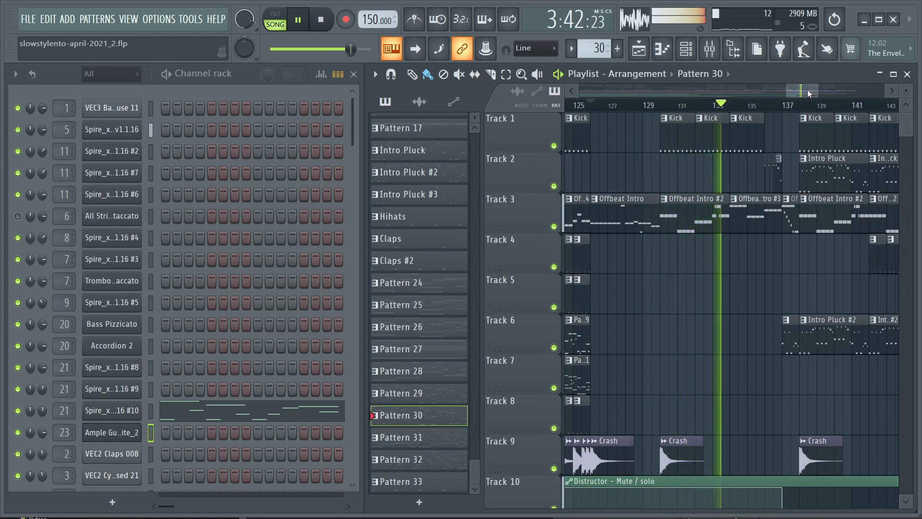
left_click_drag(807, 90, 814, 90)
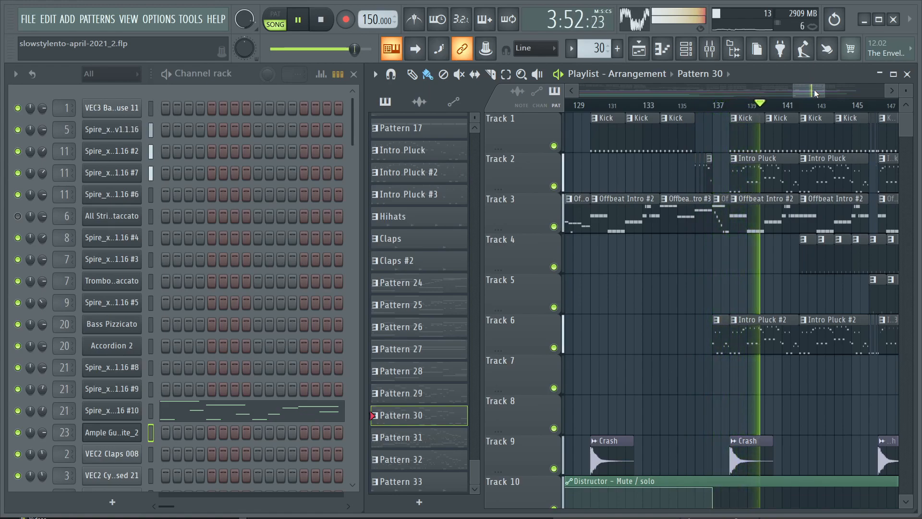
left_click_drag(813, 89, 824, 97)
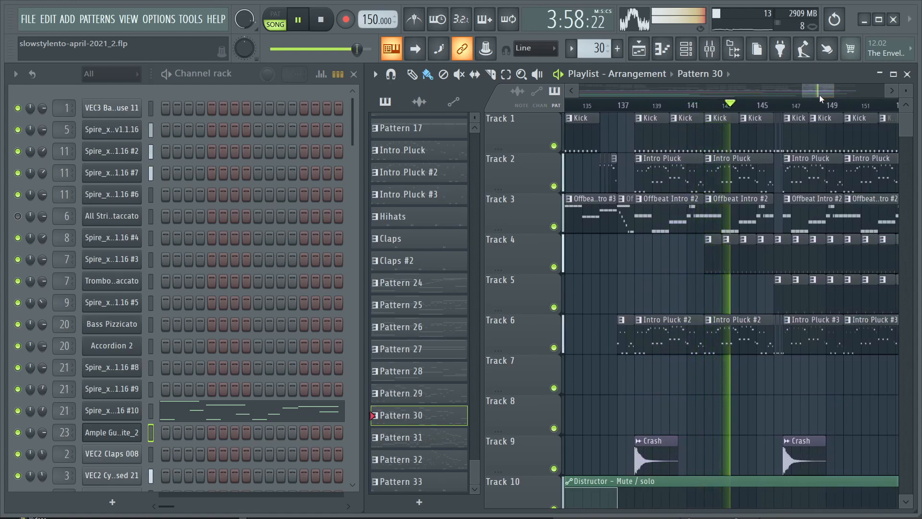
left_click_drag(822, 91, 829, 90)
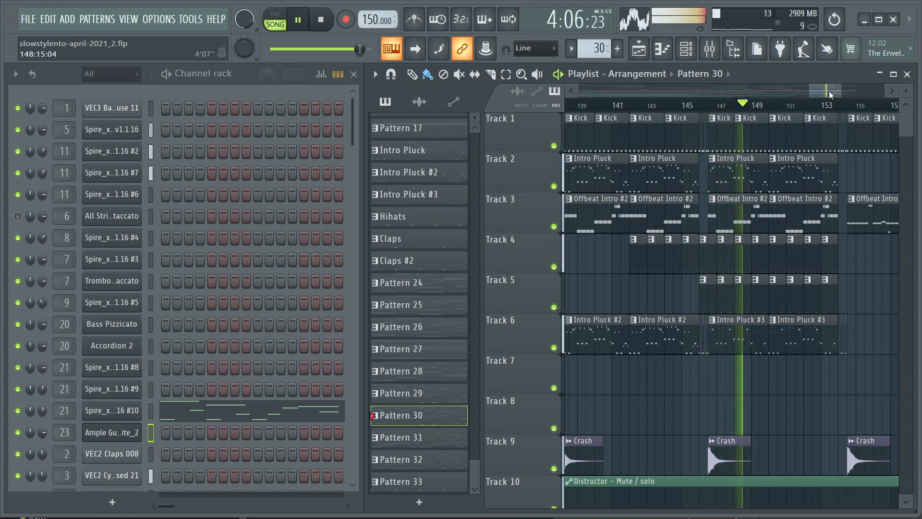
left_click_drag(829, 90, 834, 93)
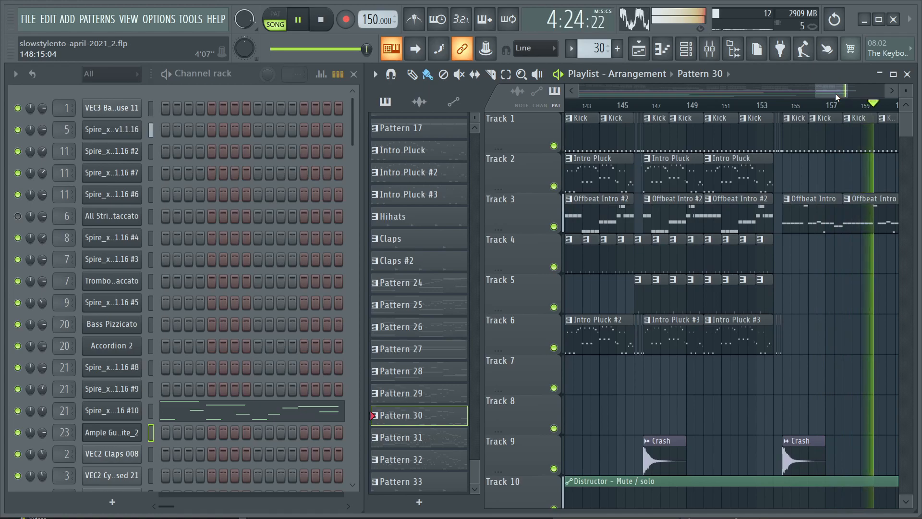
left_click_drag(834, 93, 851, 93)
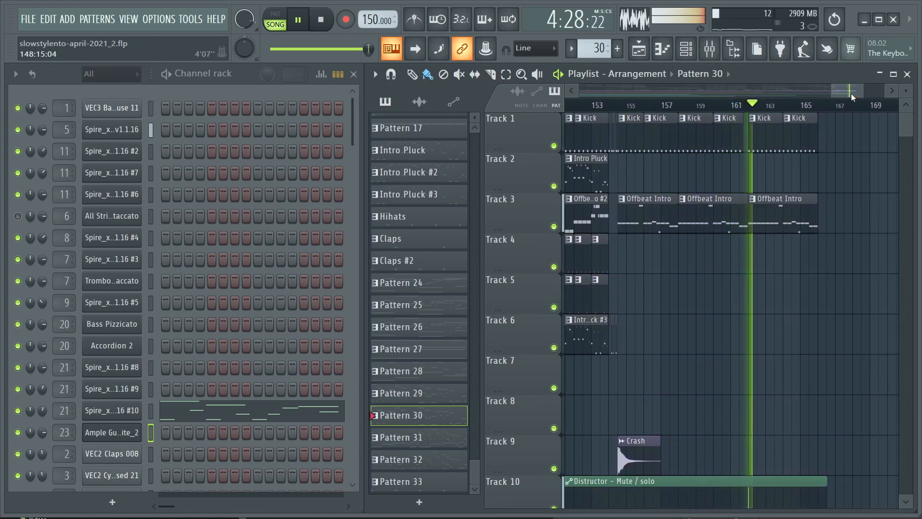
Step: Play out the closing Offbeat Intro section to the end, stop playback, and start the whole song from the beginning
scroll(807, 287, "down", 5)
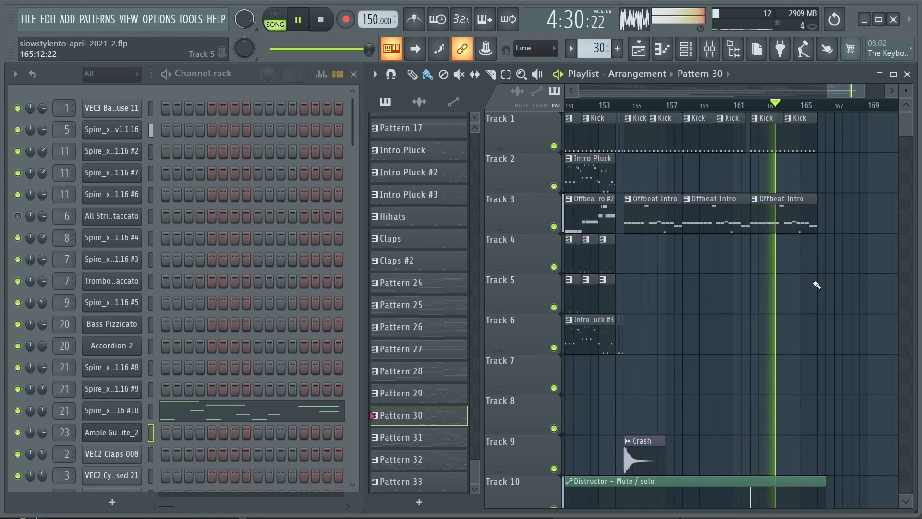
scroll(818, 284, "down", 1)
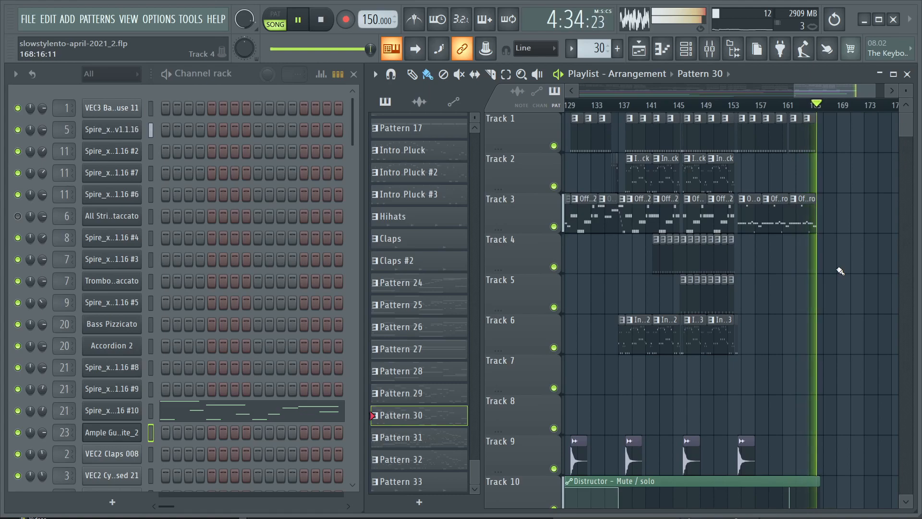
key("space")
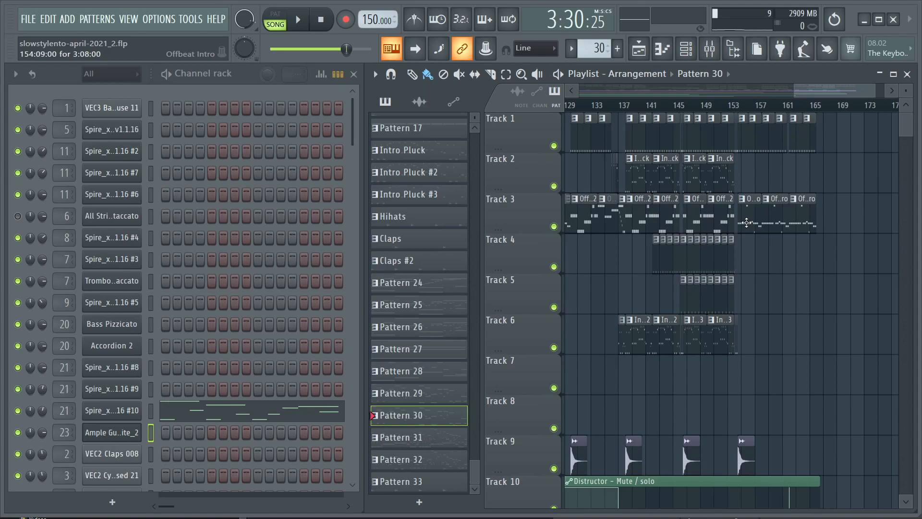
left_click(298, 20)
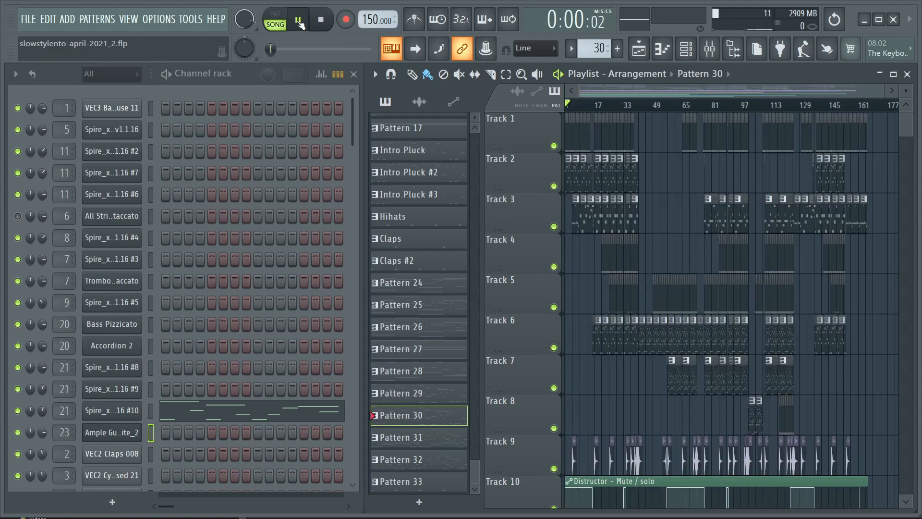